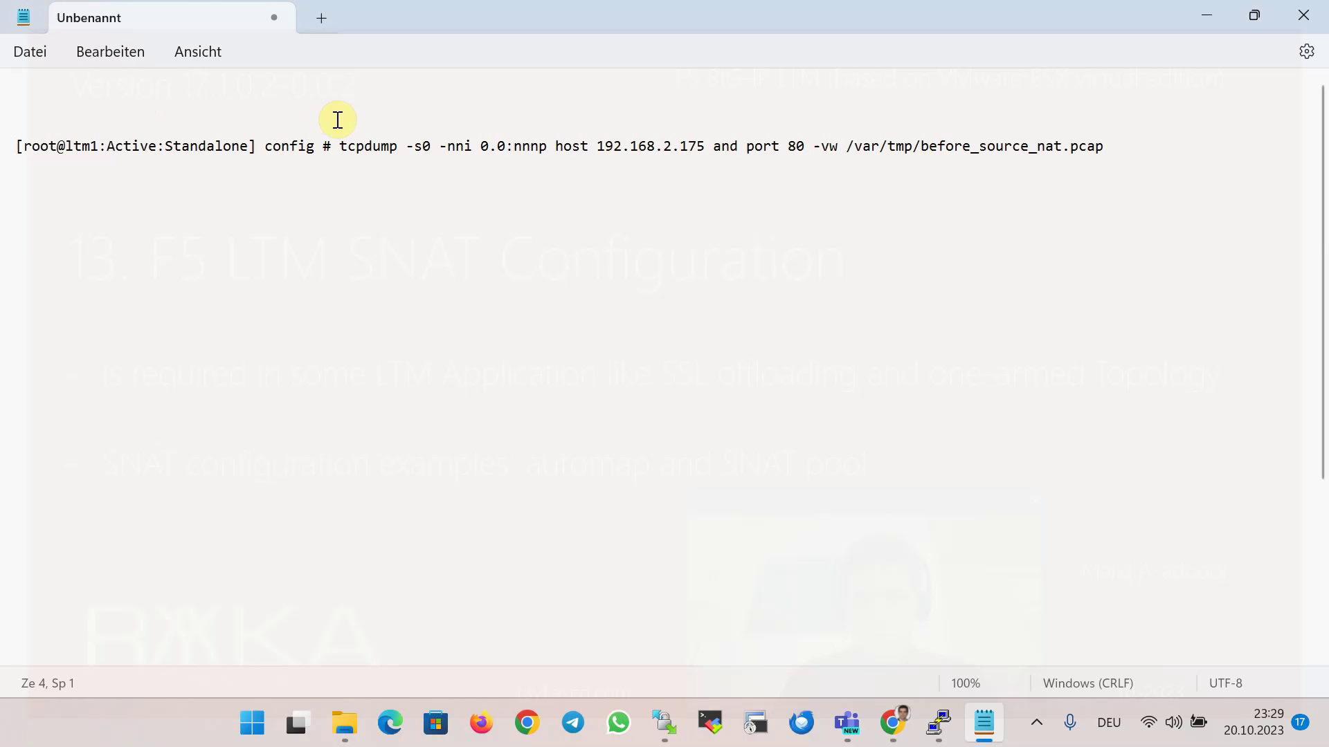
Examine the tcpdump command in the note, including its -s0, -nni and 0.0:nnnp options
left_click(330, 142)
left_click_drag(326, 139, 957, 142)
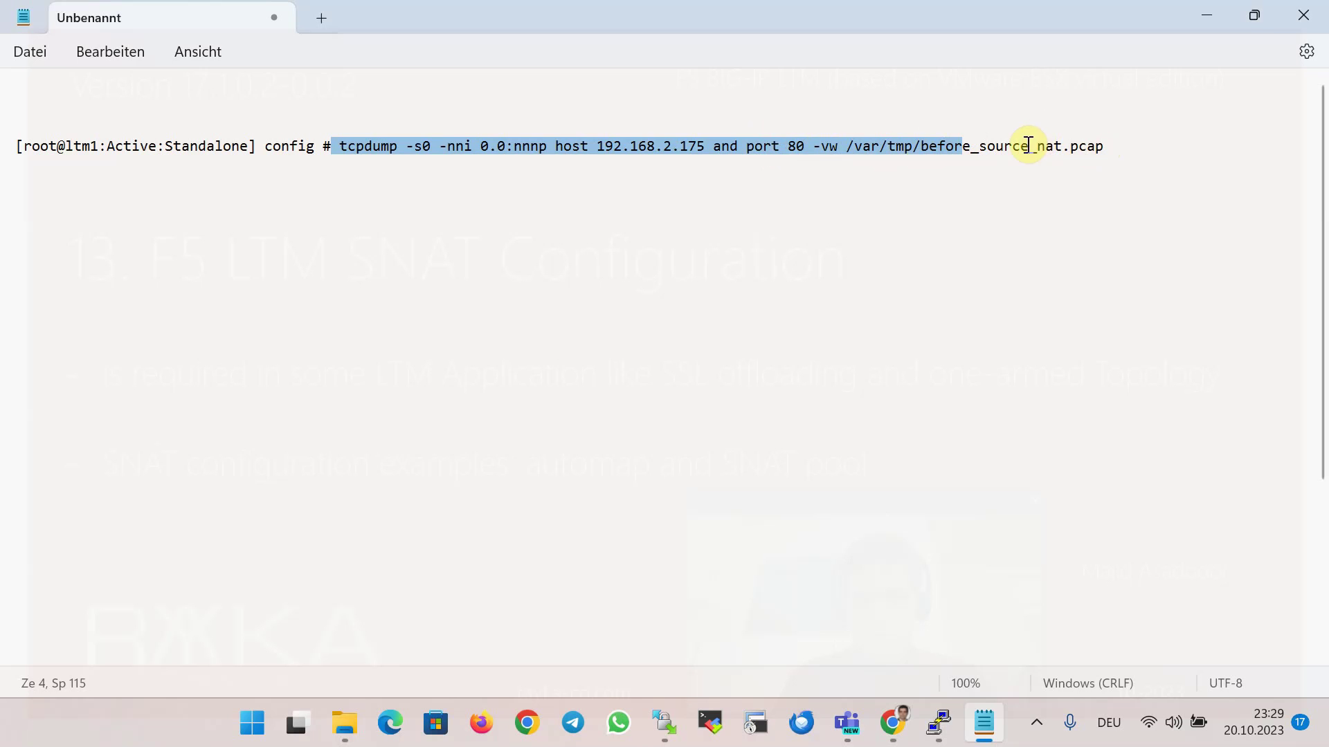
left_click(408, 137)
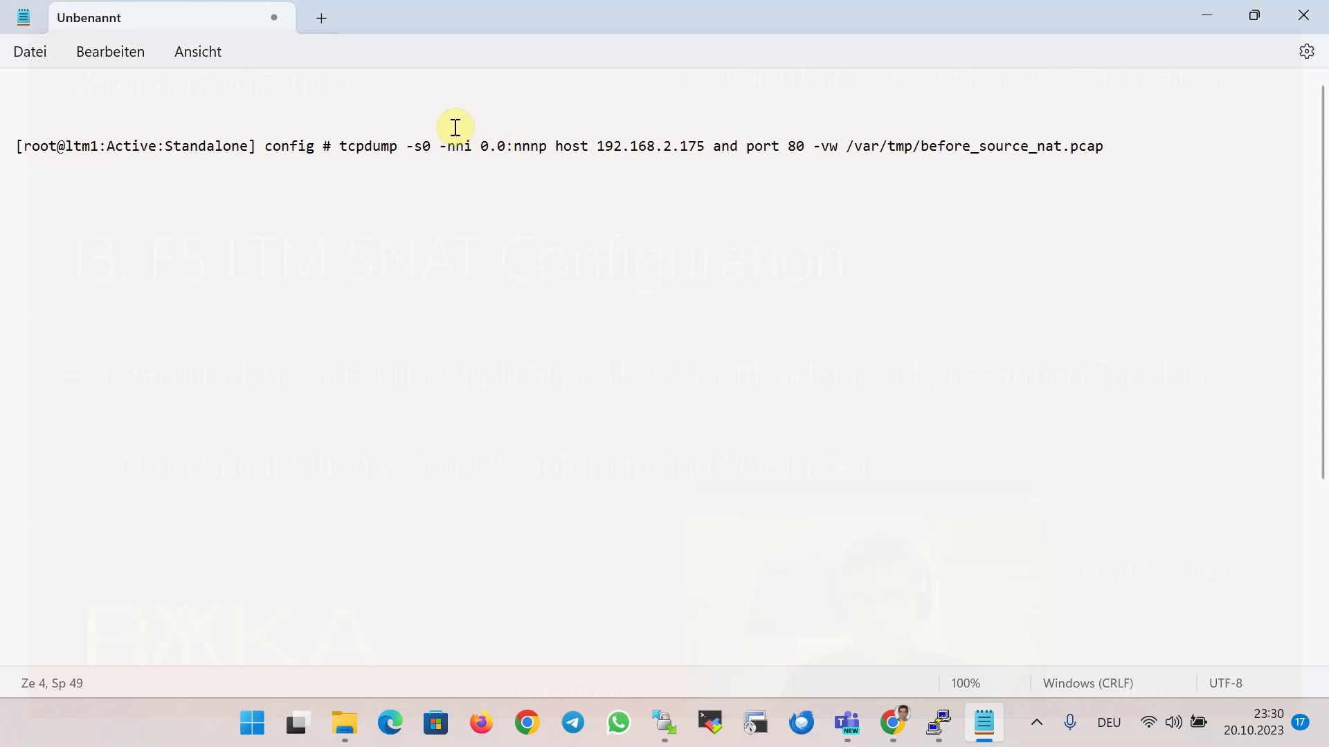
left_click_drag(446, 147, 456, 146)
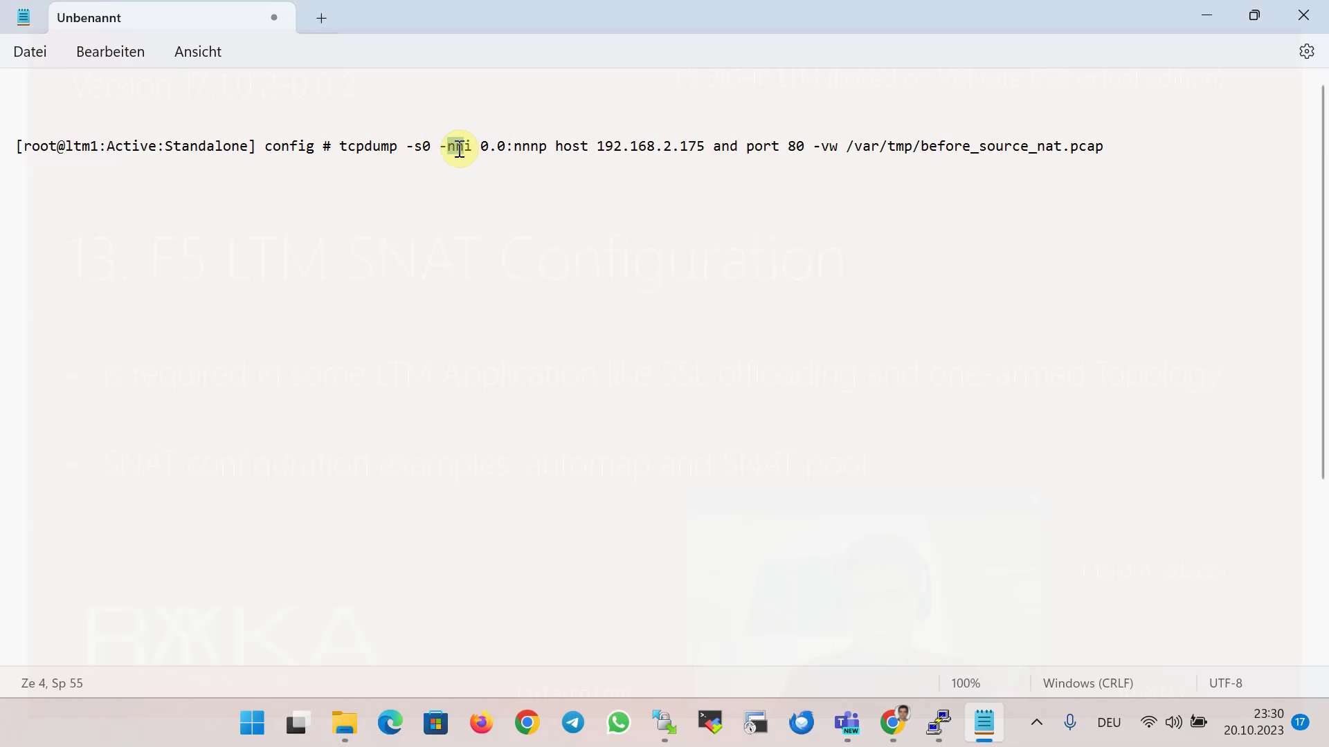
left_click_drag(529, 142, 542, 142)
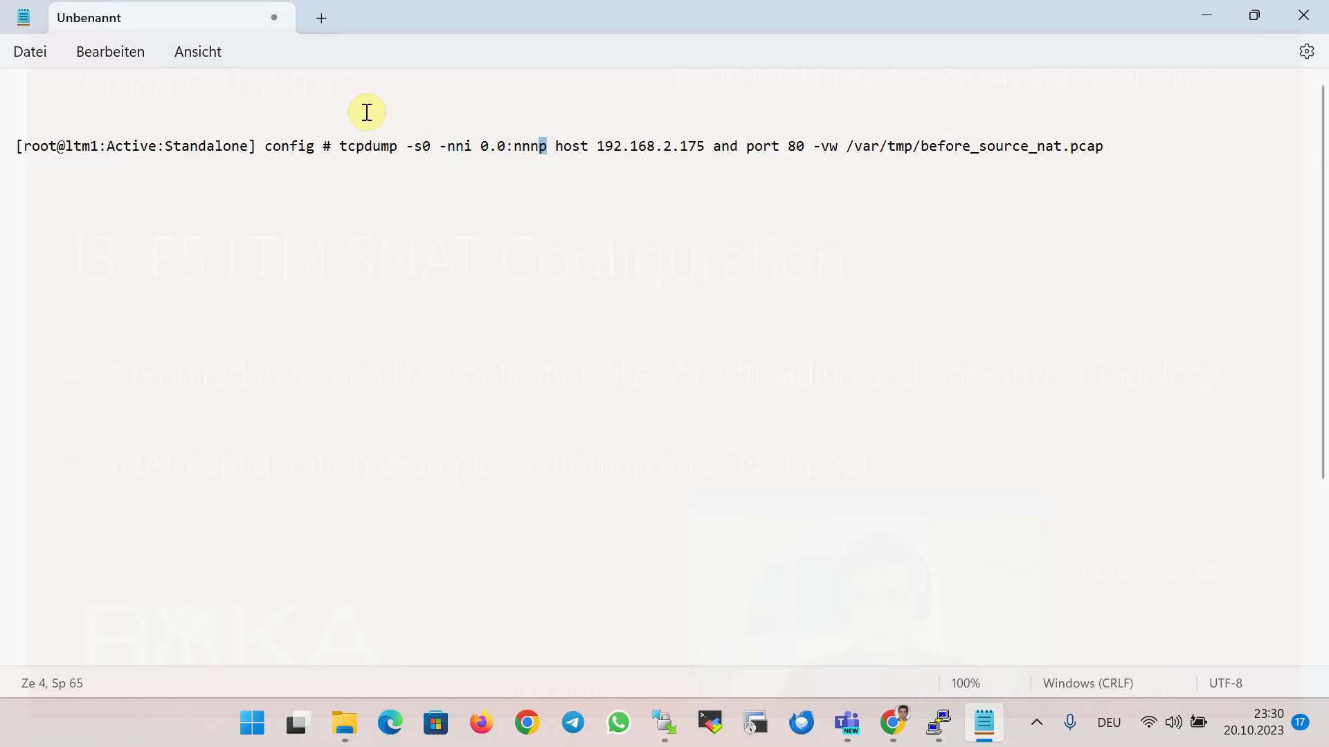
Copy the tcpdump command that writes /var/tmp/before_source_nat.pcap from the note and run it in the ltm1 PuTTY terminal
left_click(338, 144)
key("shift+End")
key("ctrl+c")
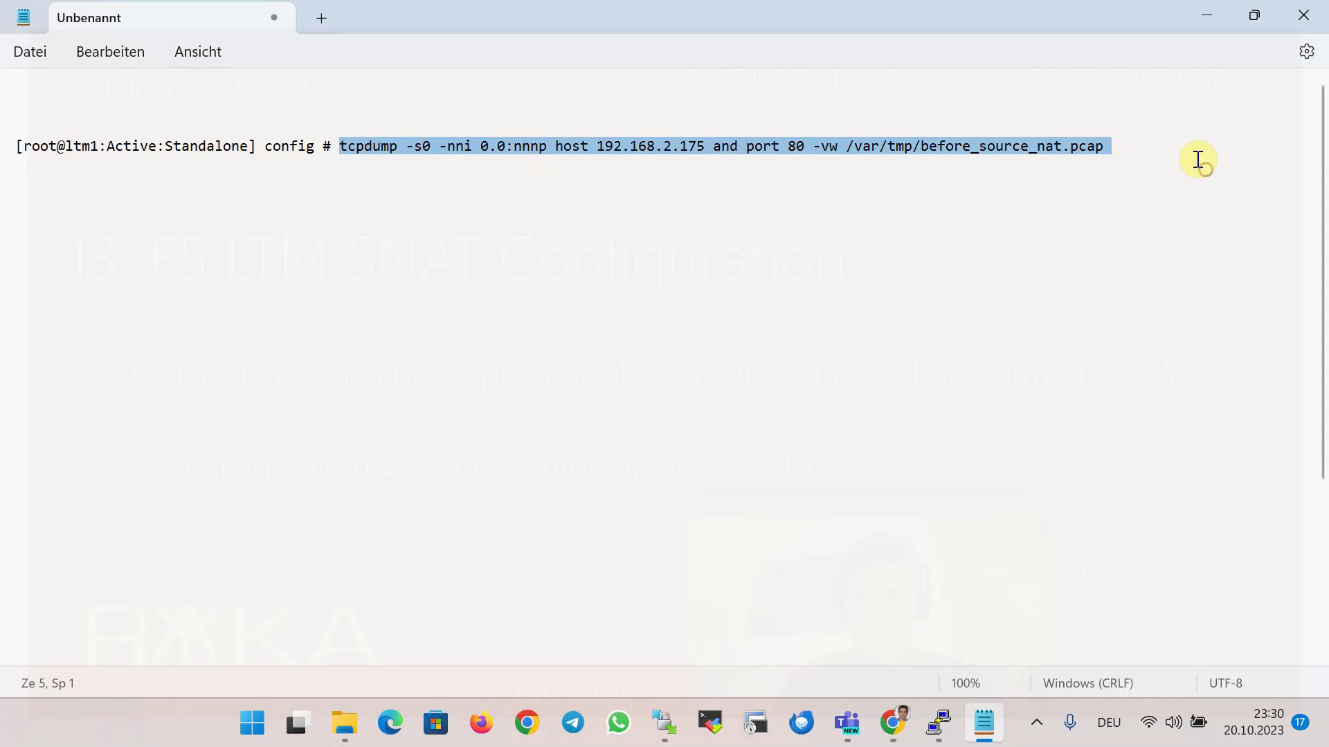
left_click(938, 723)
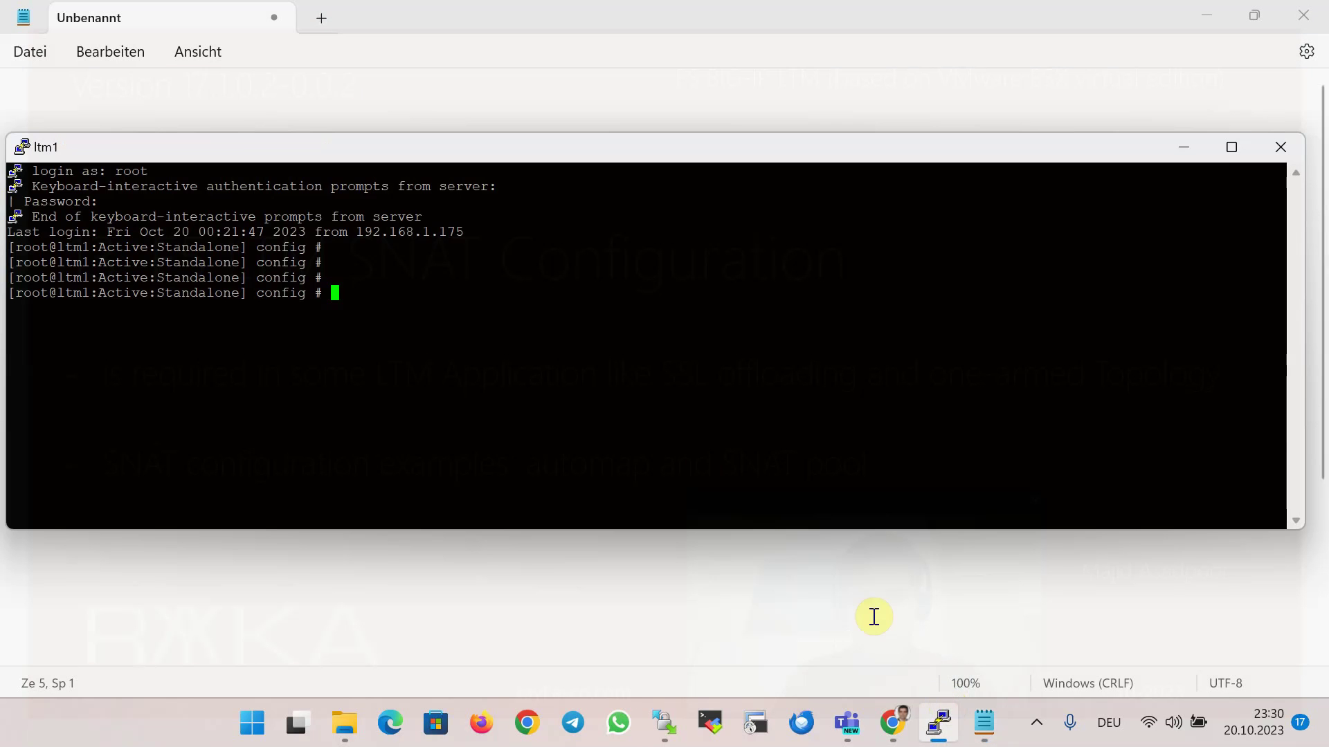
right_click(688, 411)
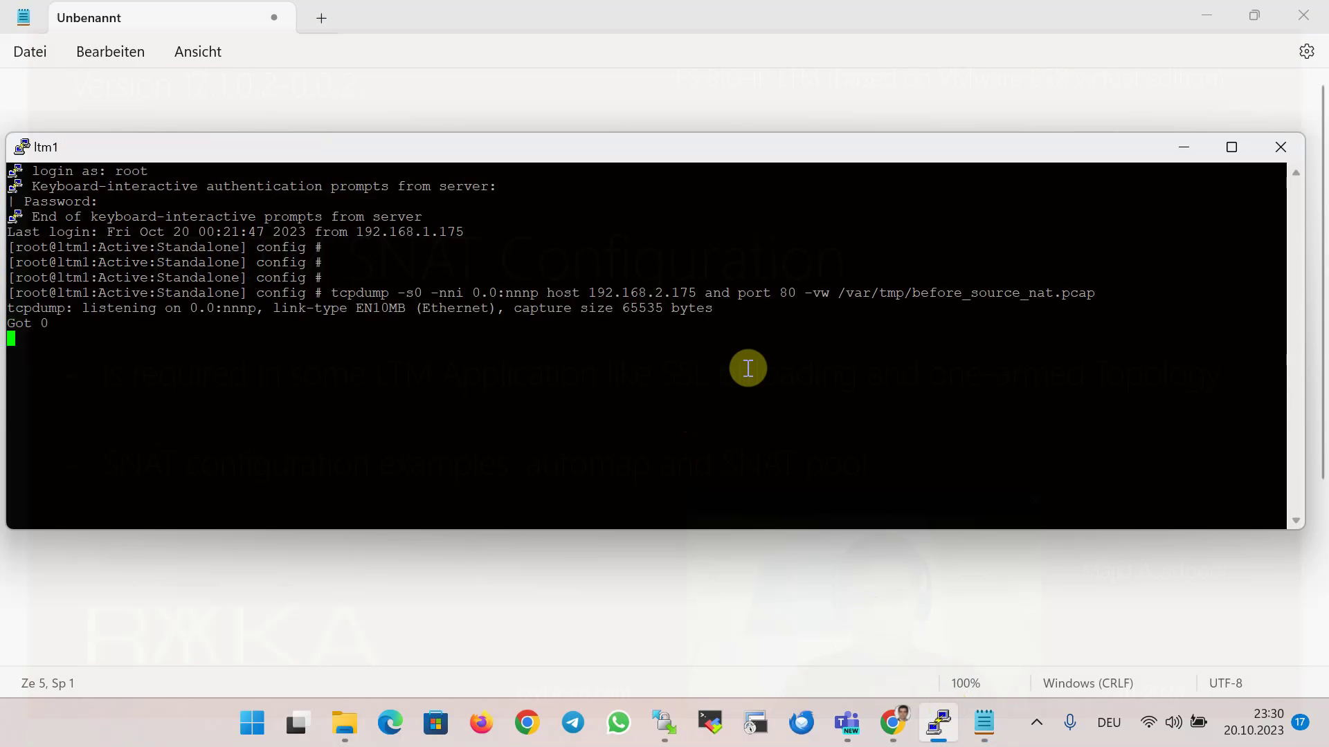
Load 192.168.2.100 in Chrome to generate web traffic, and stop the running capture in the ltm1 terminal
key("alt+Tab")
left_click(957, 61)
type("192.168.2.10")
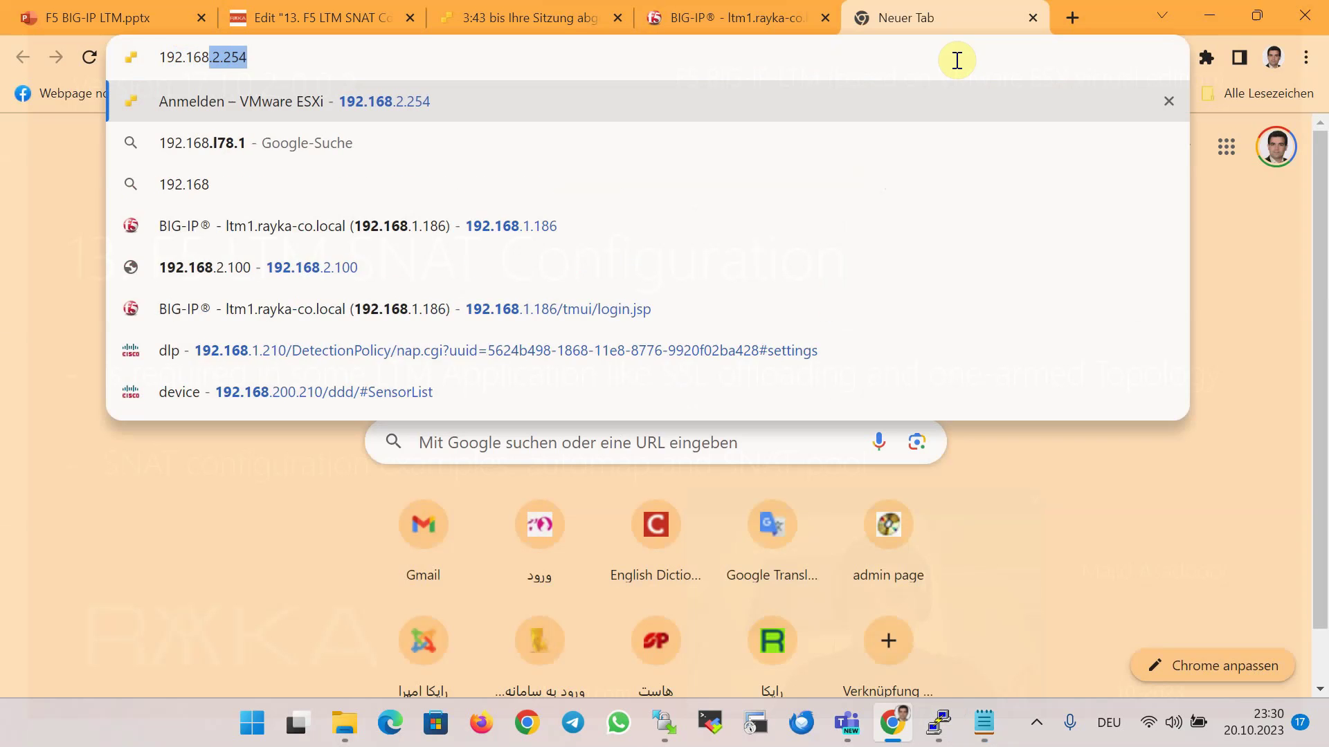
type("0")
key("Return")
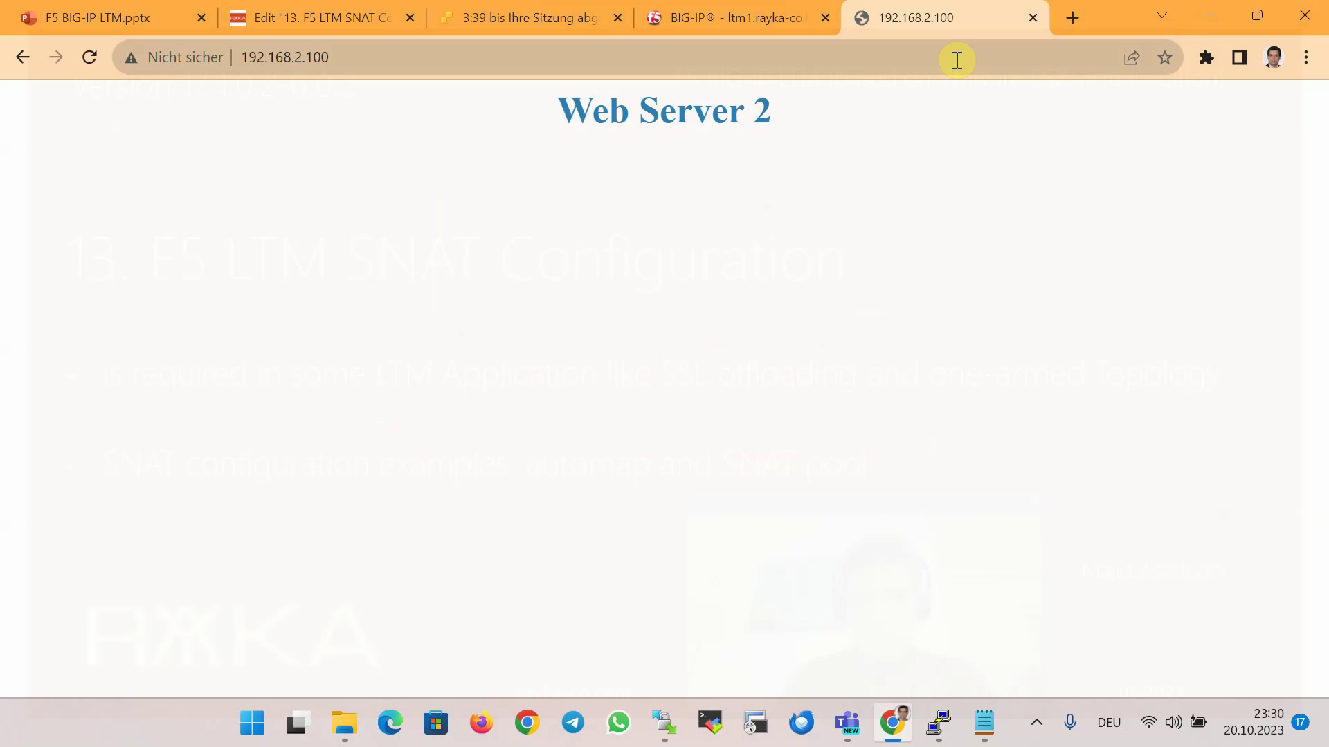
left_click(936, 720)
key("ctrl+c")
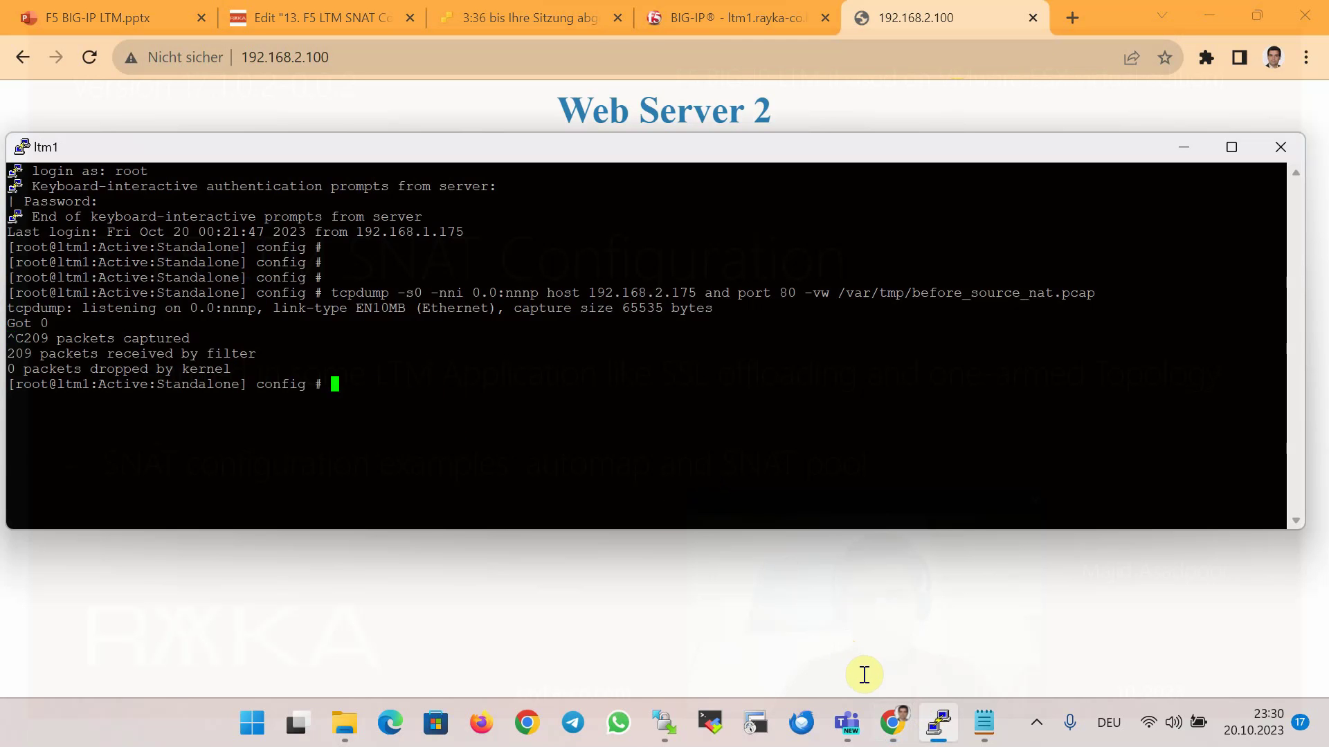
Switch to WinSCP and download before_source_nat.pcap from /var/tmp/ to the local Downloads folder
left_click(659, 724)
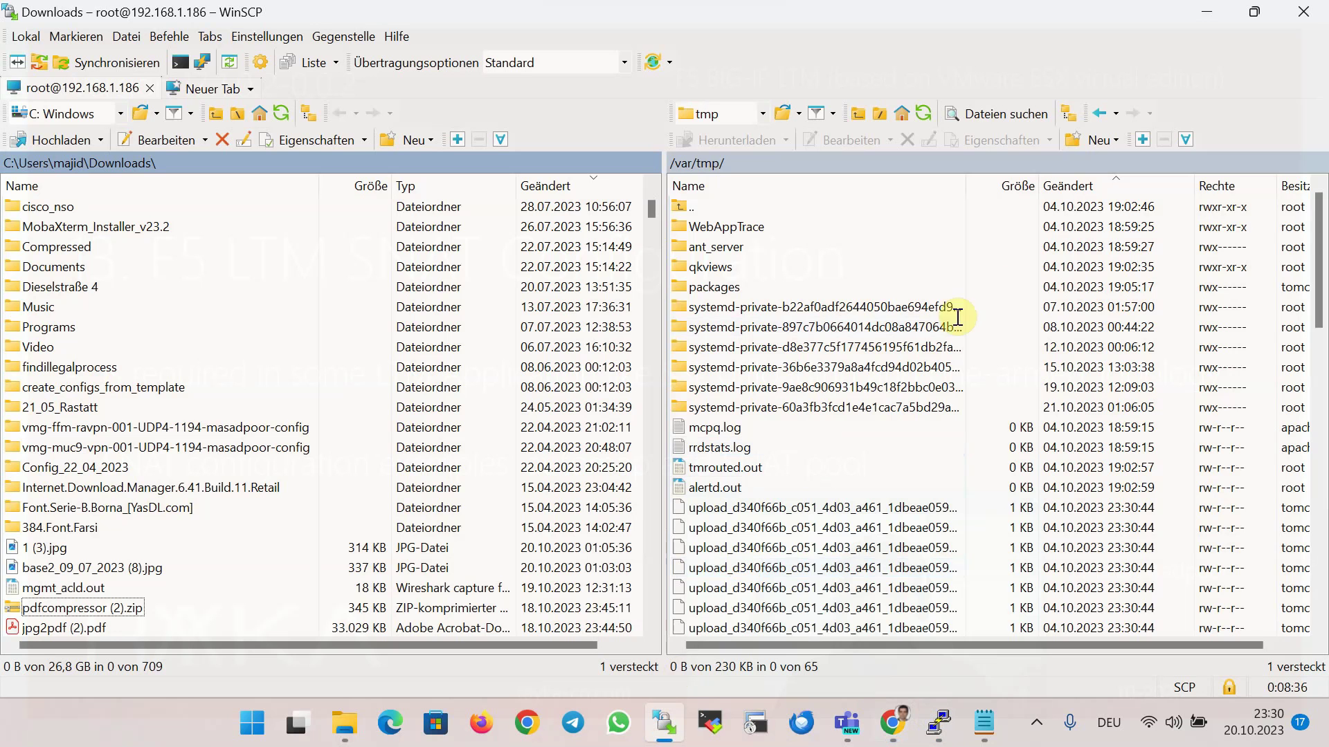
scroll(934, 325, "down", 5)
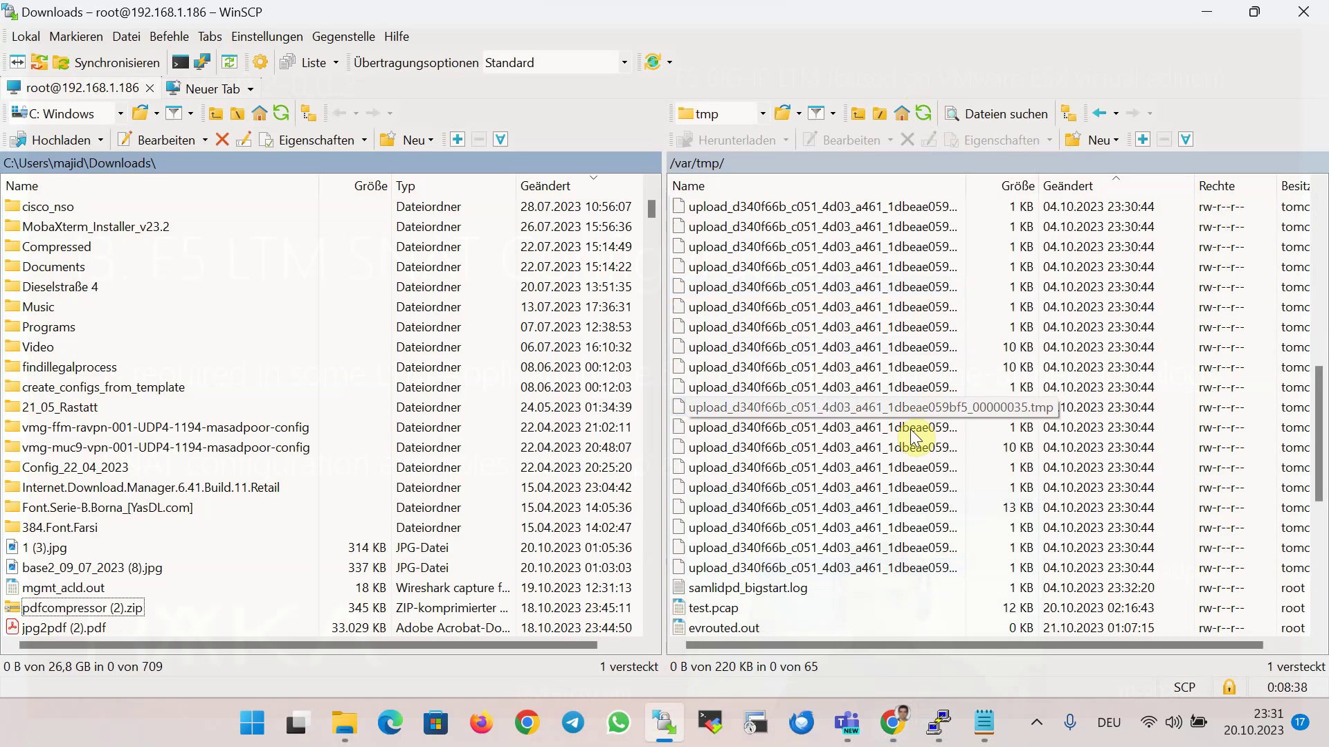
left_click(834, 411)
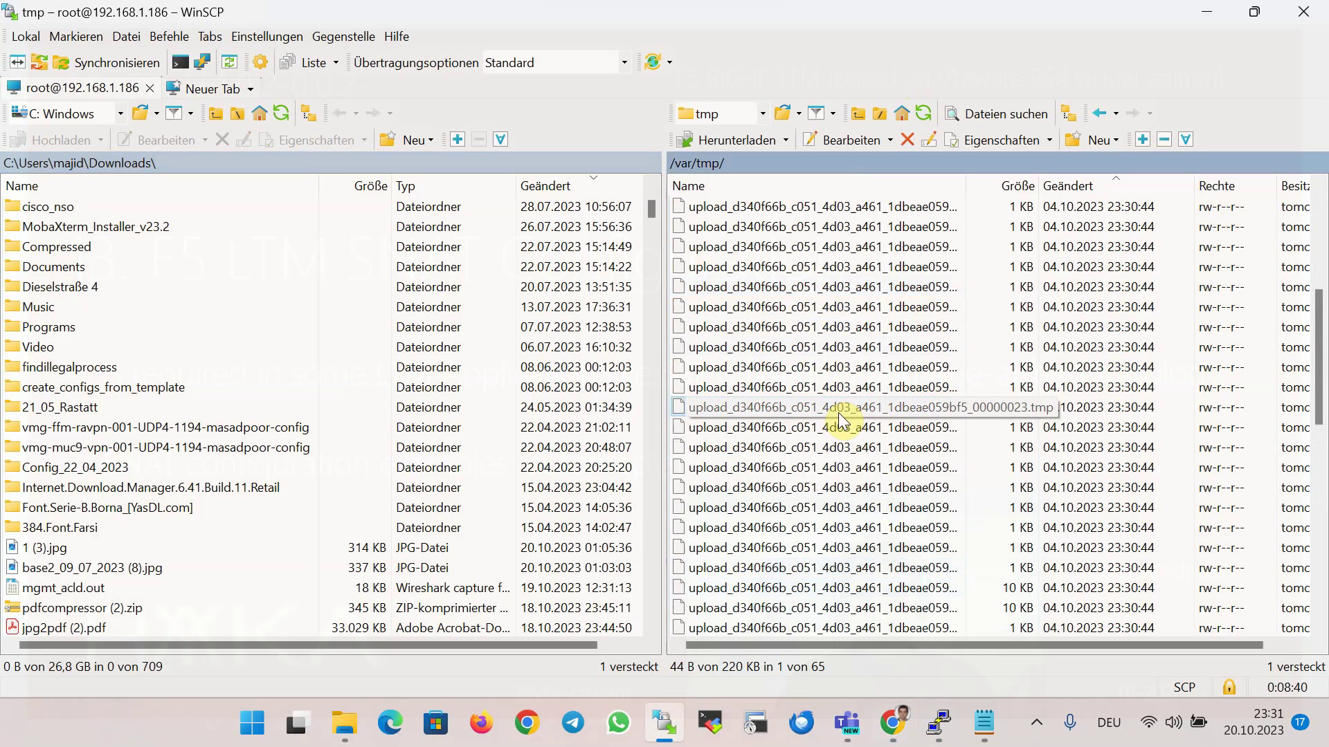
left_click(981, 733)
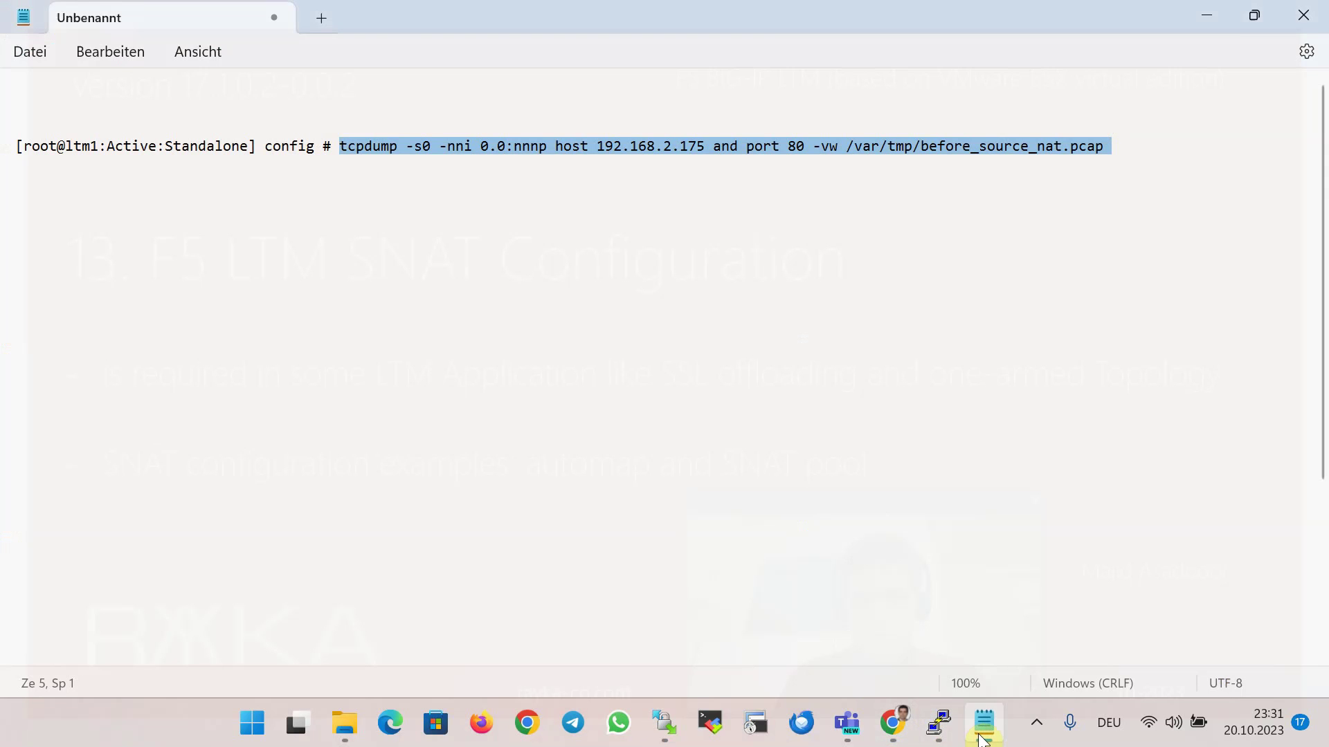
left_click(982, 735)
type("bef")
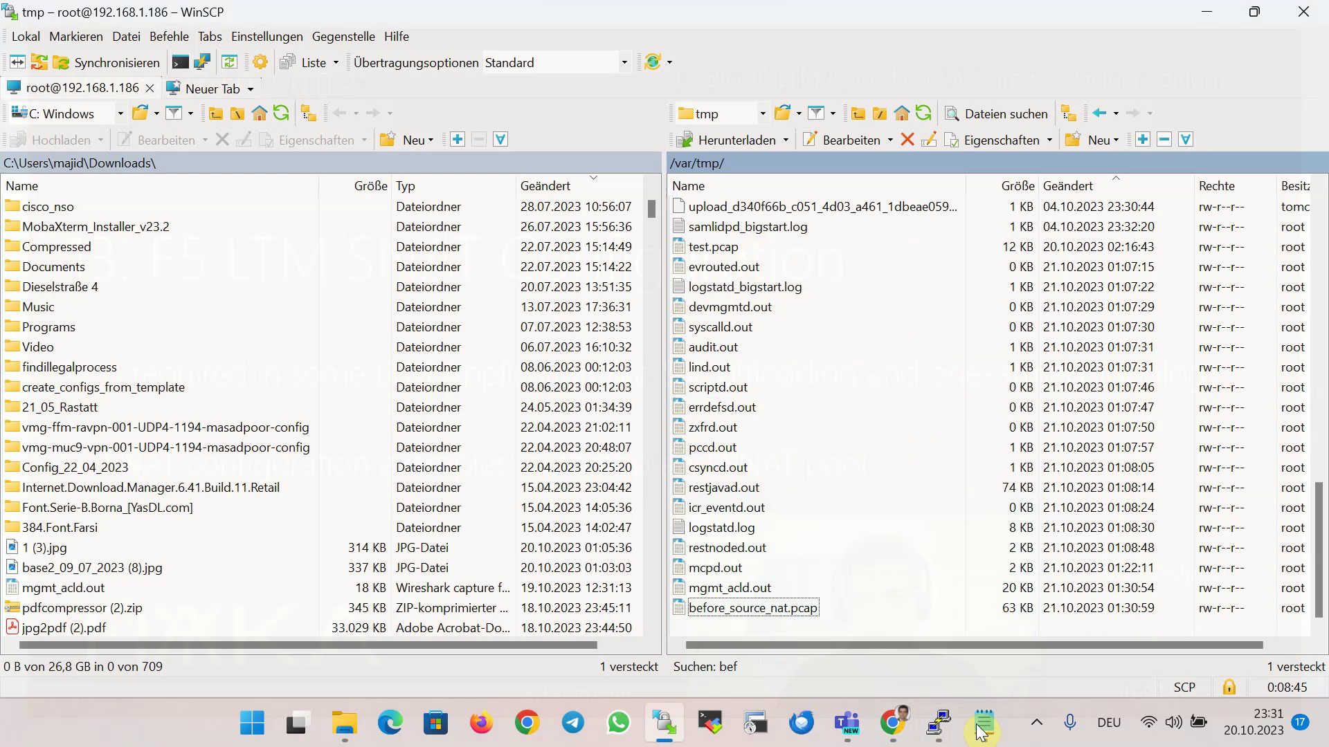
right_click(804, 607)
left_click(882, 413)
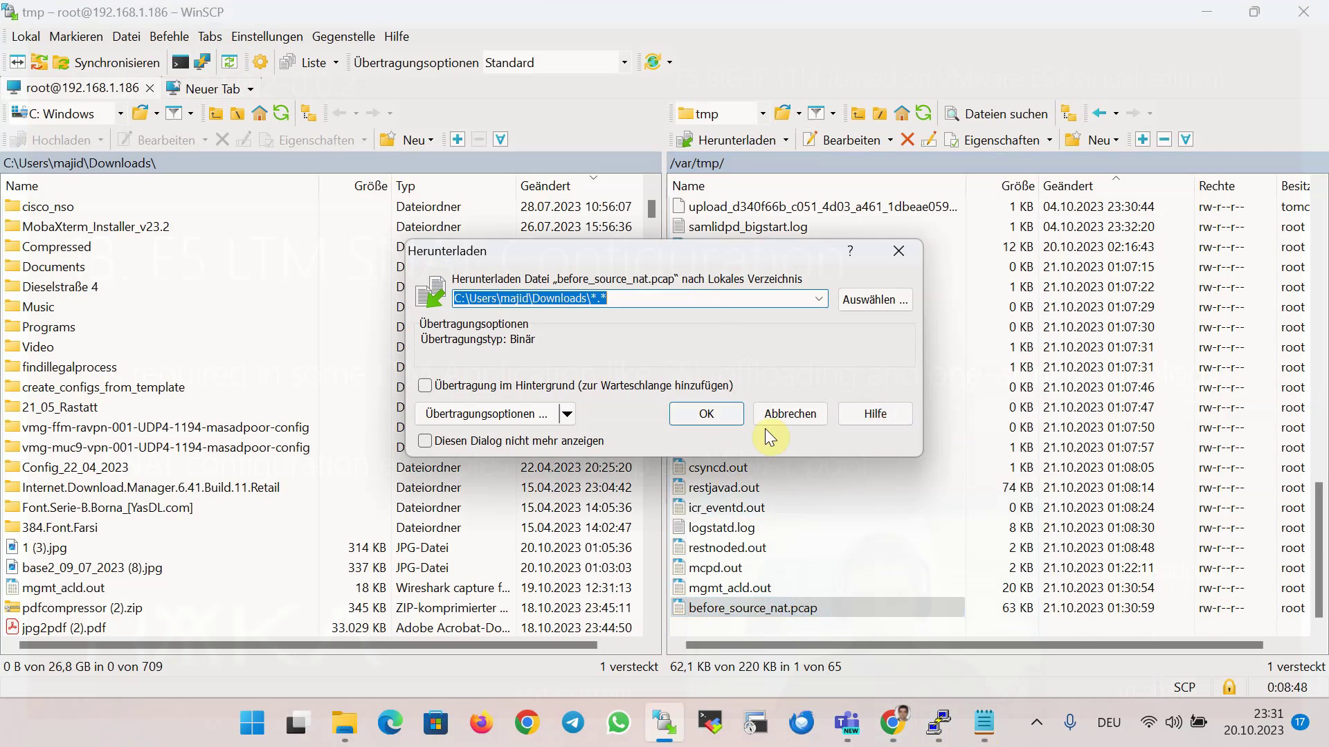
key("Return")
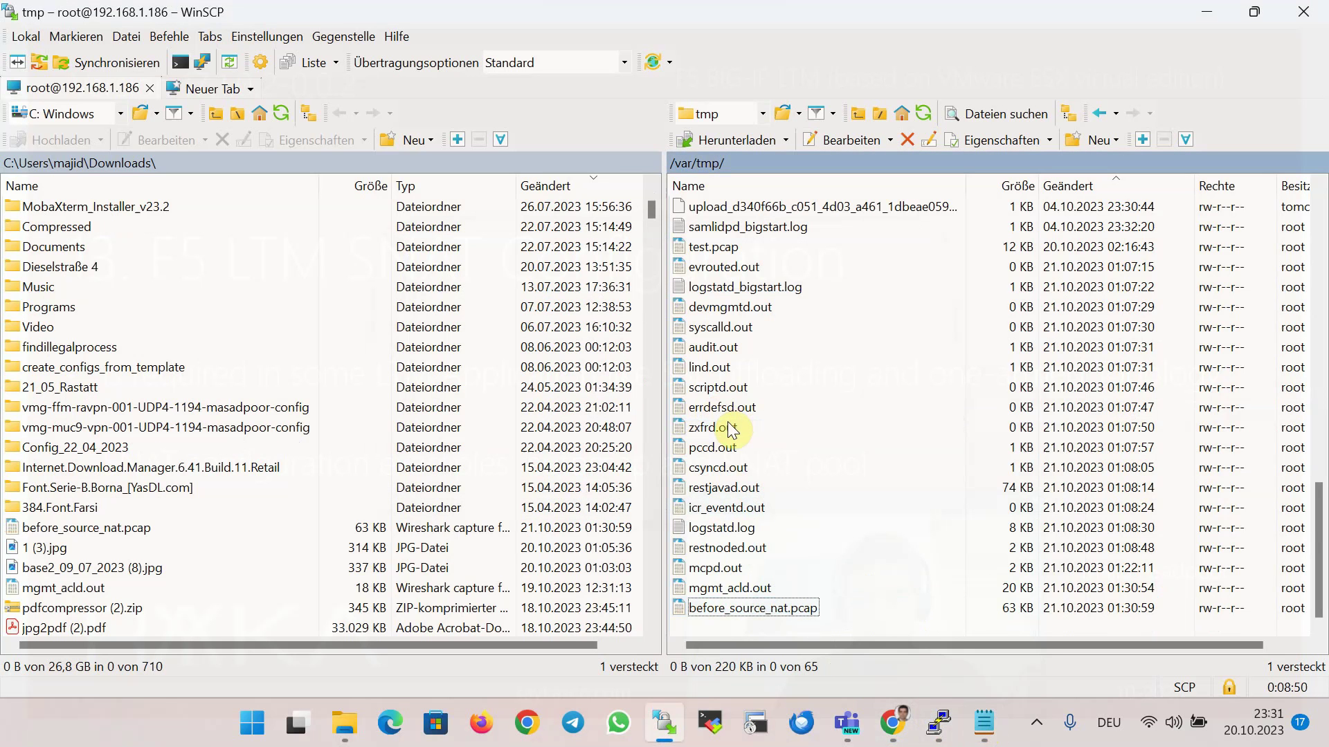
Start Wireshark and postpone the offered software update
left_click(263, 722)
type("wire")
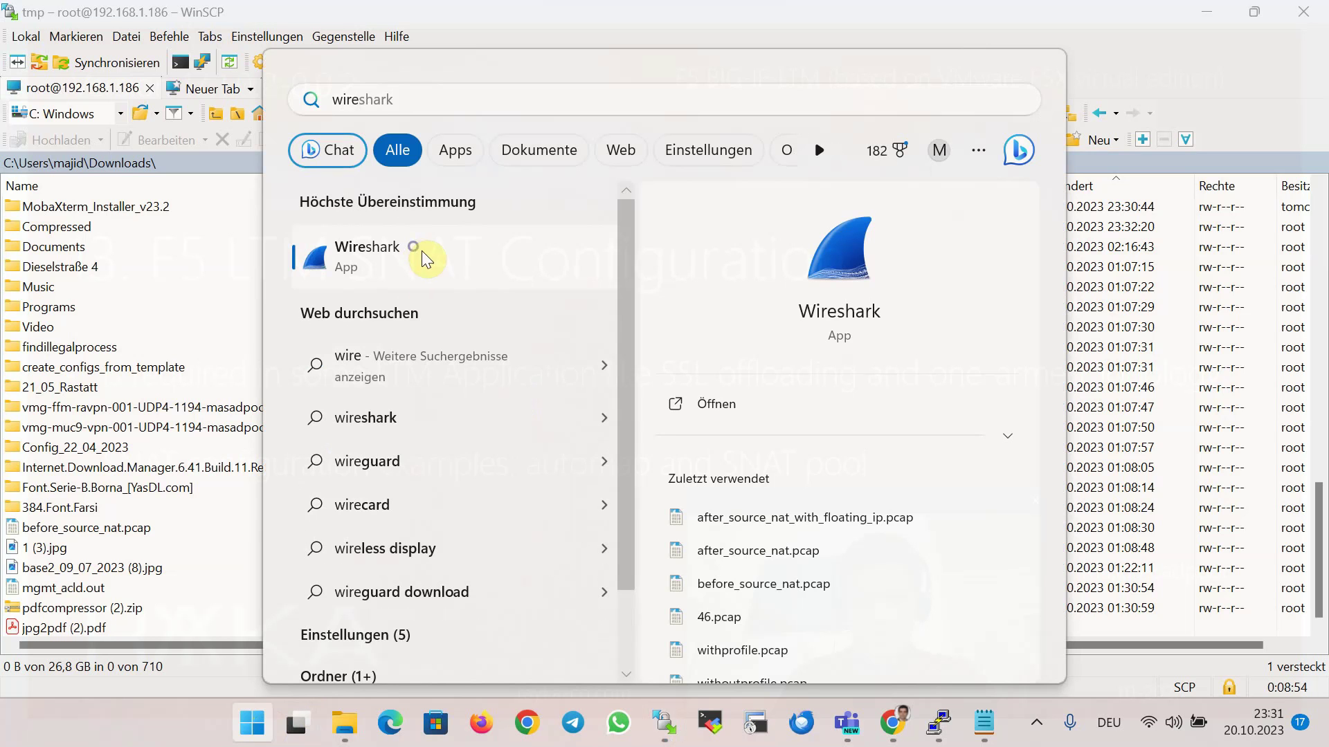
right_click(416, 250)
left_click(464, 272)
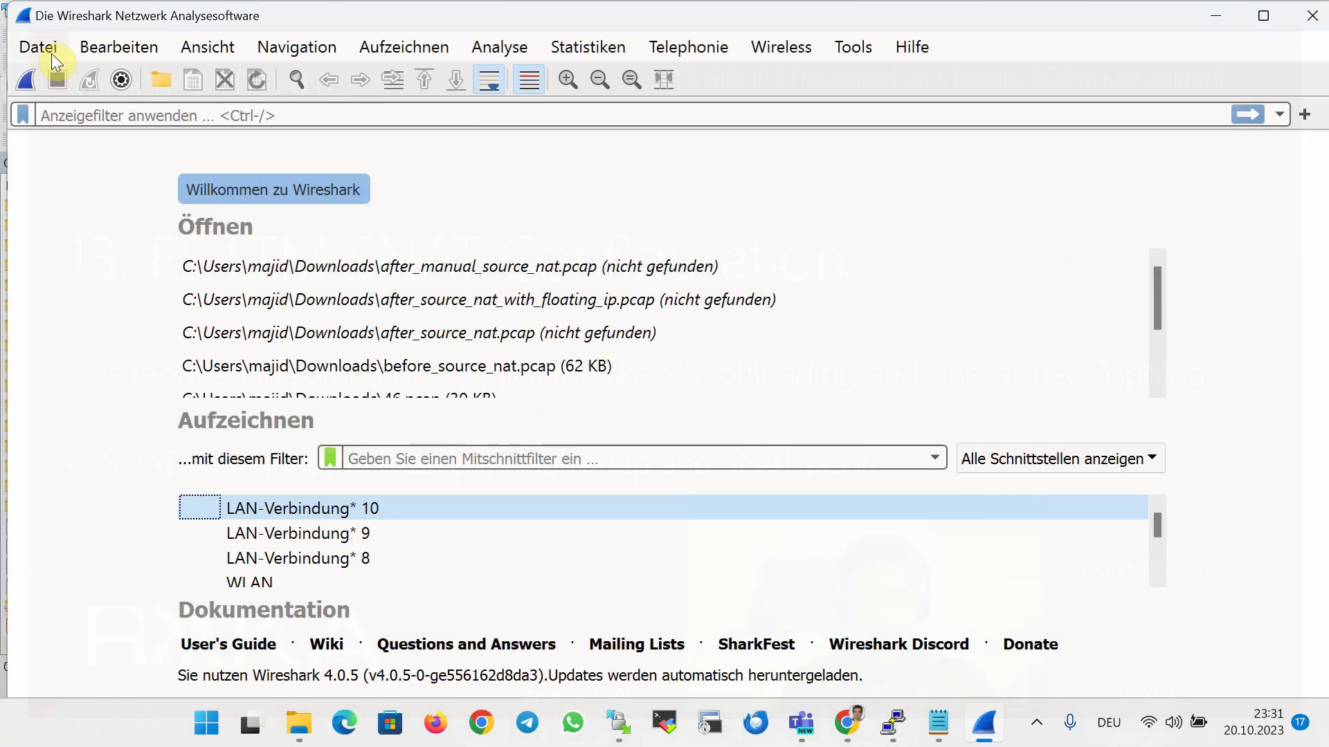
left_click(51, 53)
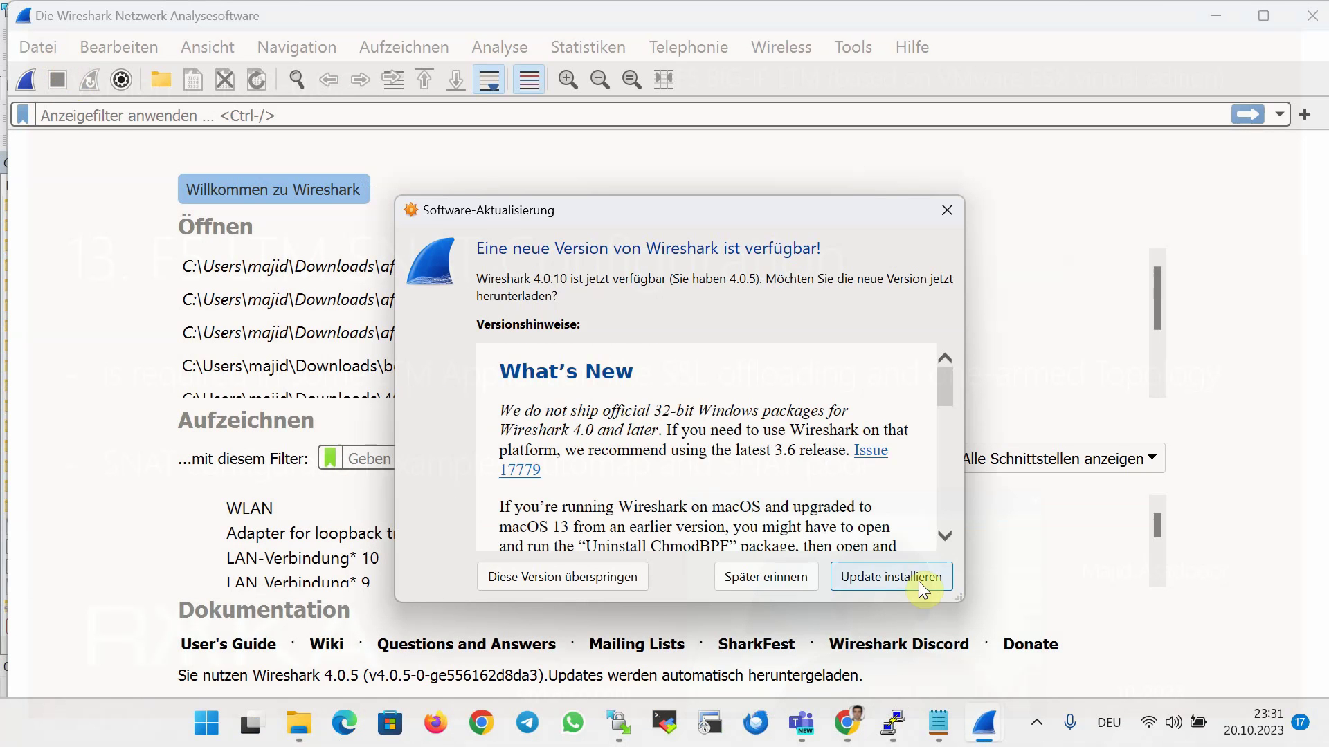
left_click(791, 578)
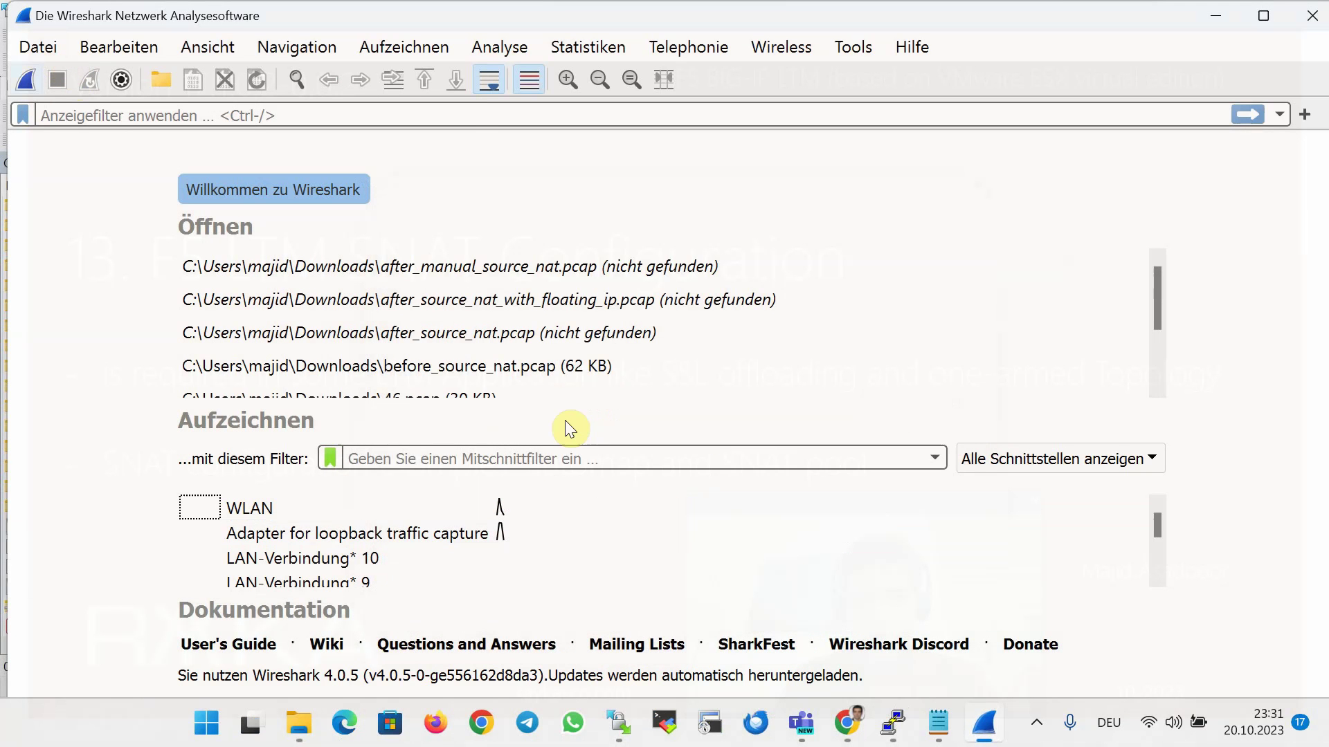
Open the capture file before_source_nat.pcap from the Downloads folder
left_click(39, 45)
left_click(53, 72)
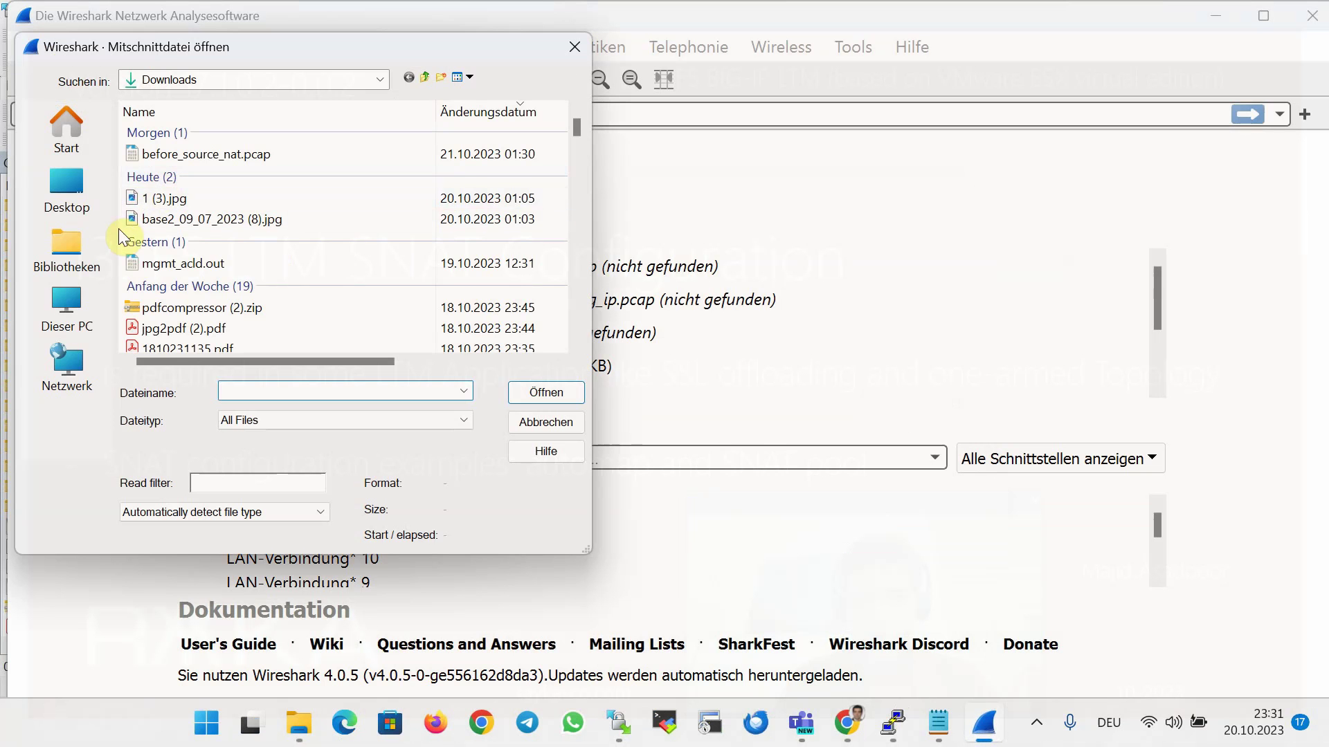
left_click(243, 196)
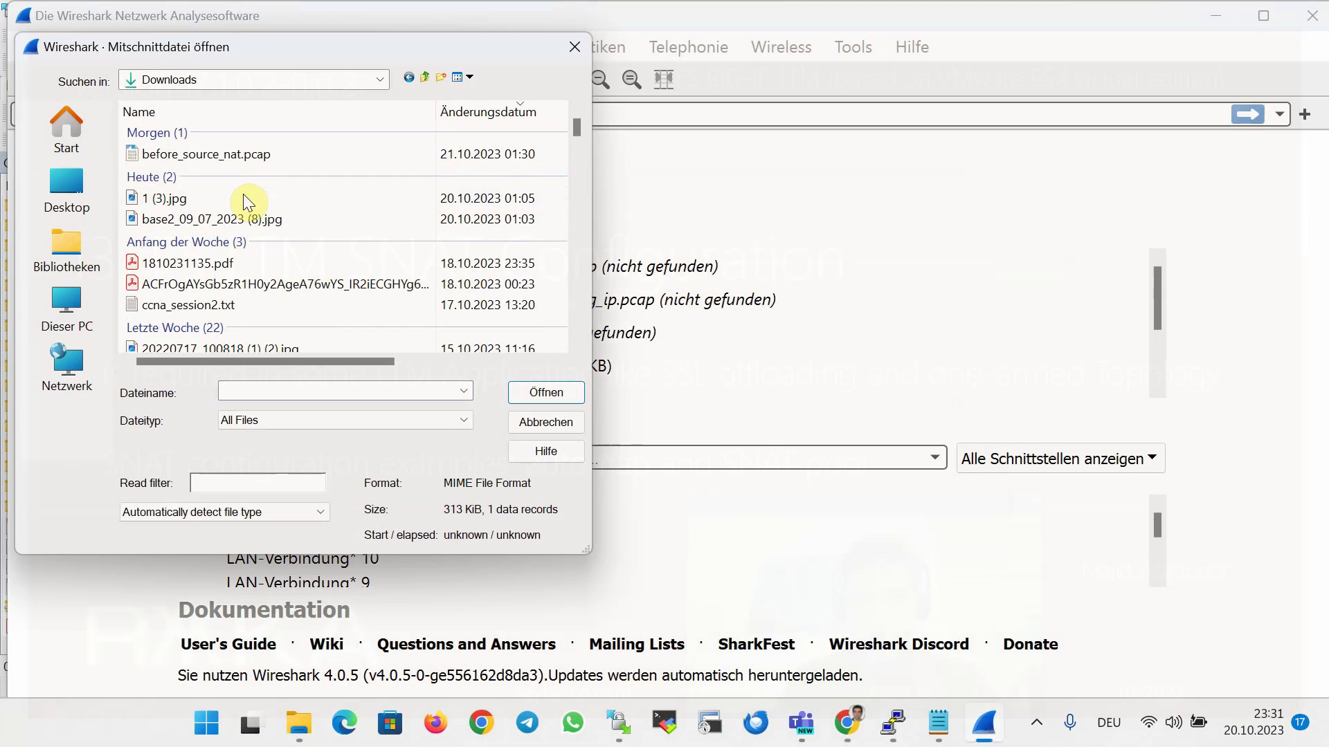
key("Up")
key("Up")
left_click(543, 390)
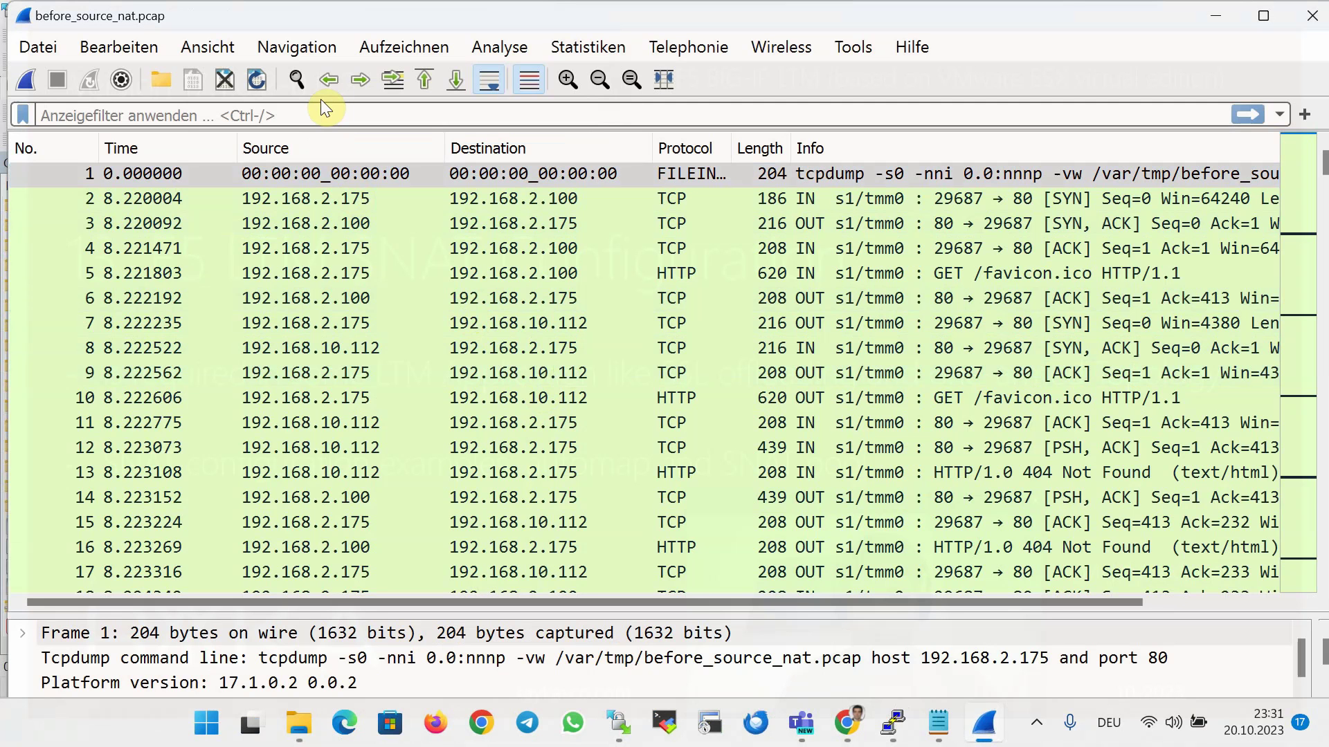
Apply the display filter "ip.src == 192.168.2.175 && ip.dst == 192.168.10.0/24" and inspect the source and destination addresses of the matching packets
type("ip")
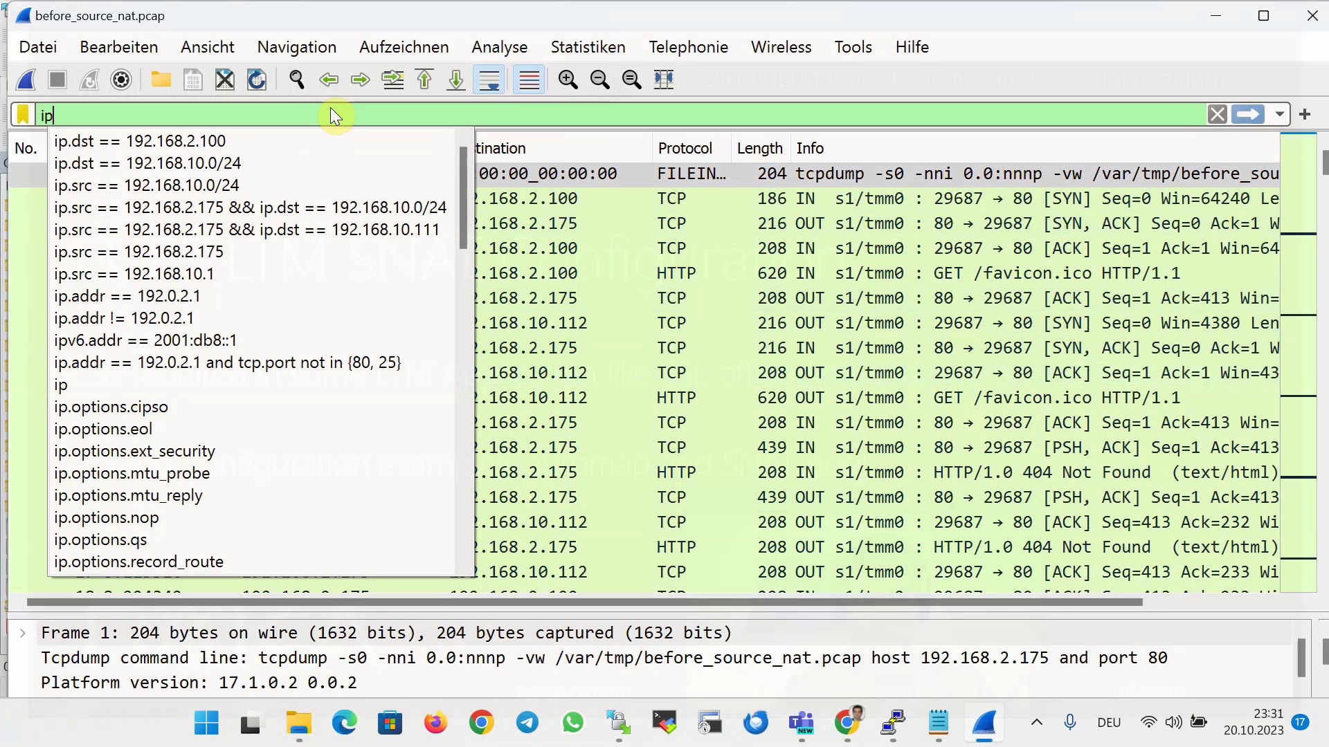
type(".src")
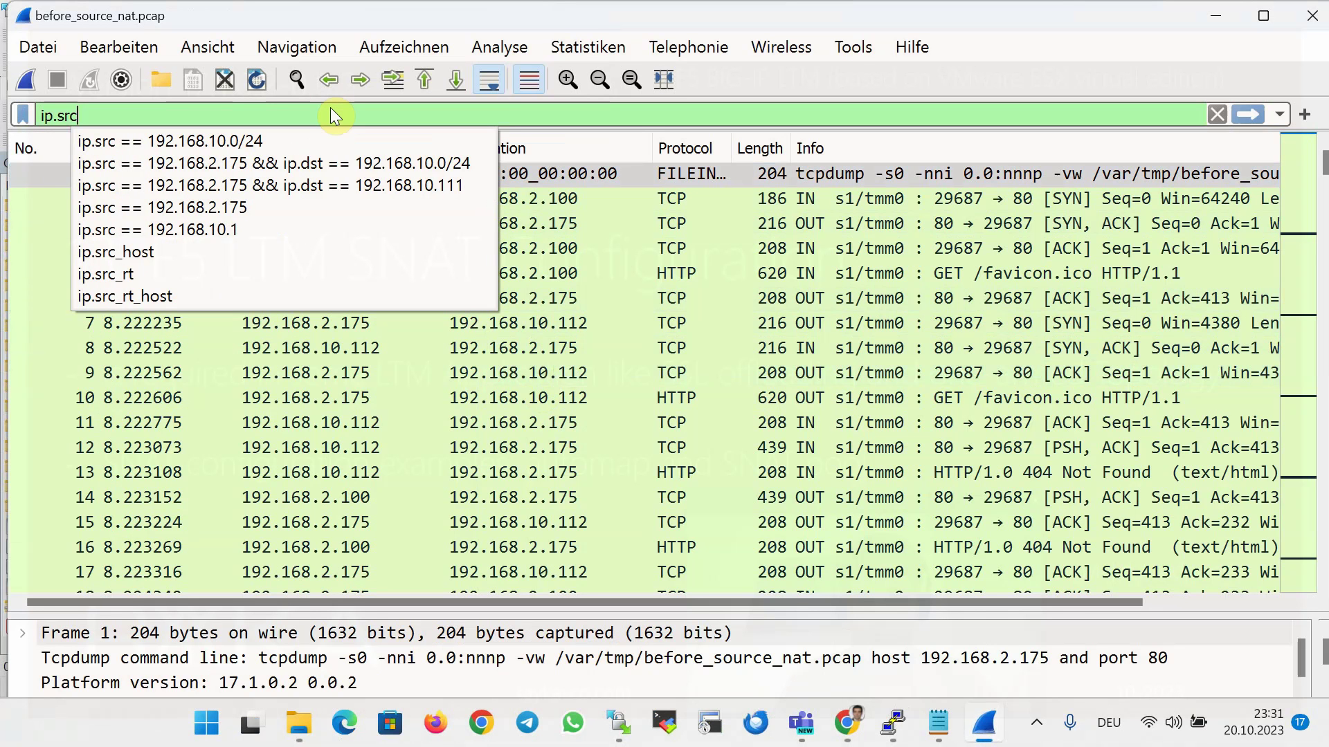
key("Down")
key("Down")
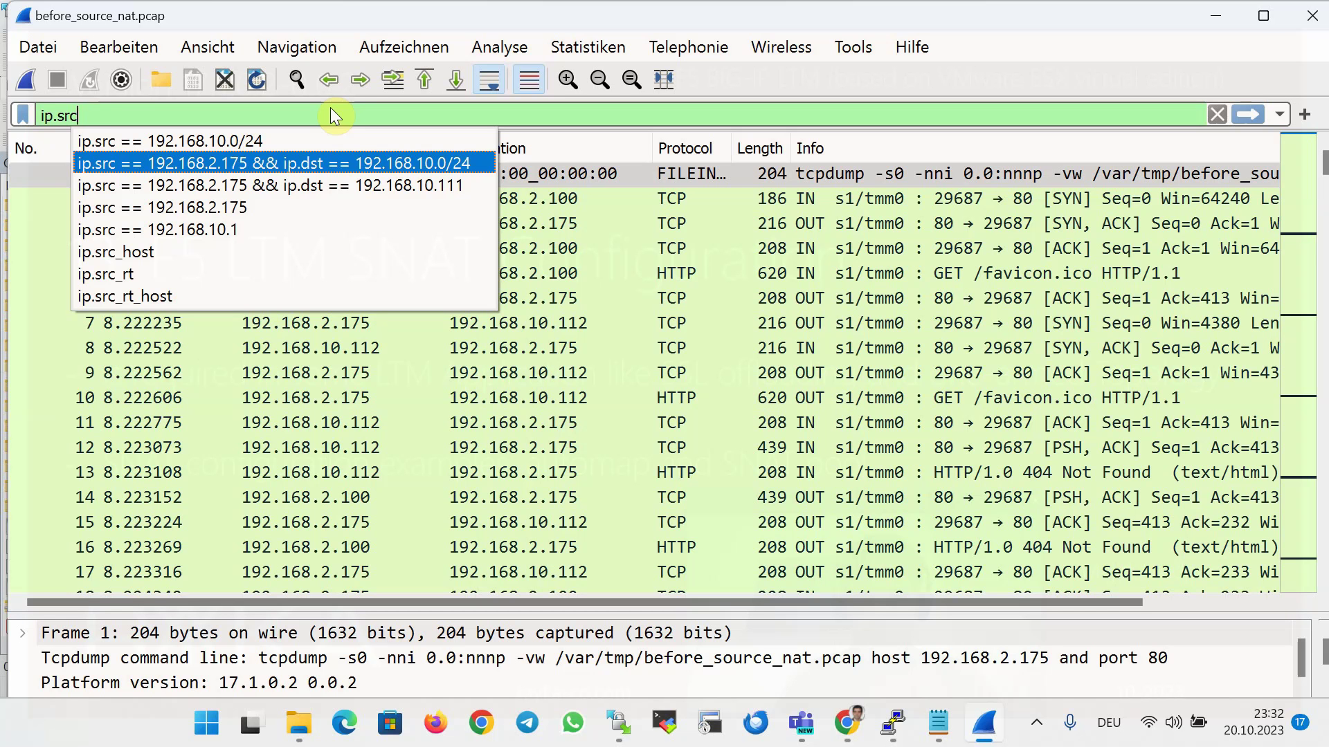
left_click(443, 164)
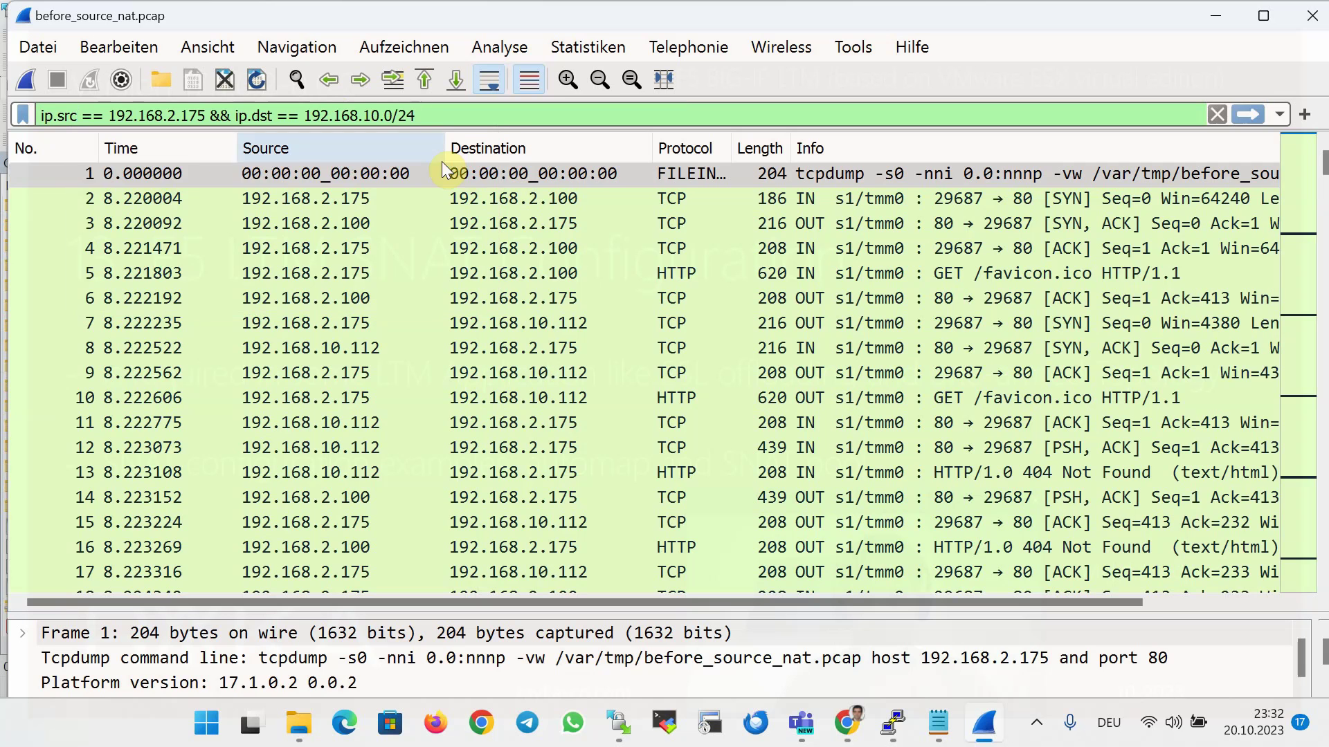
key("Return")
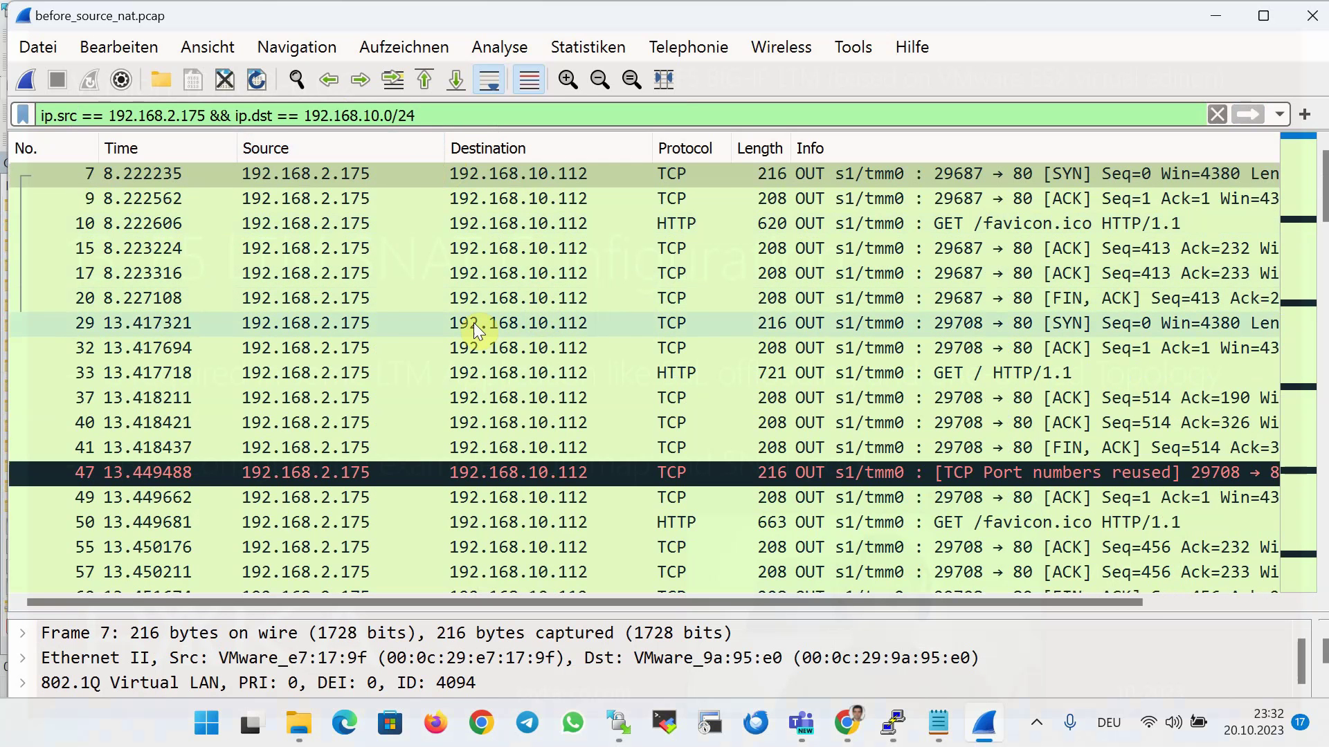
left_click(342, 332)
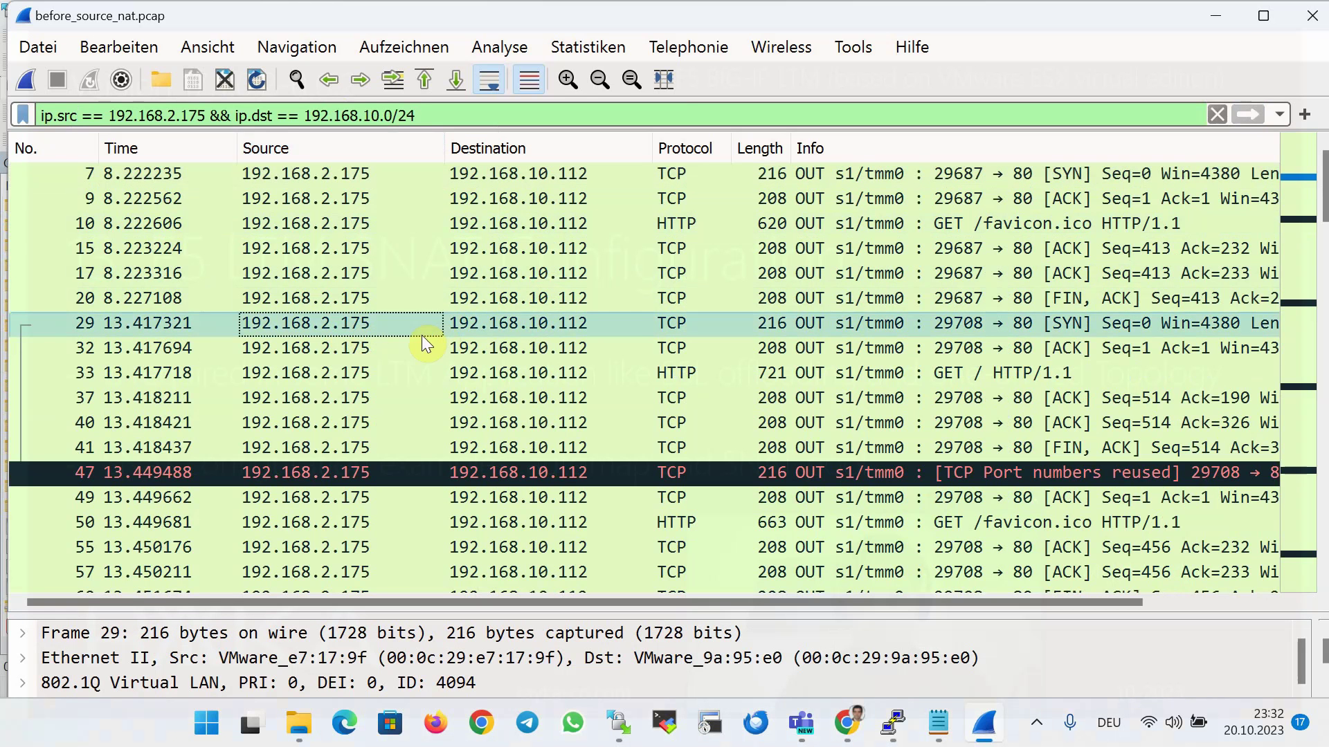
left_click(327, 447)
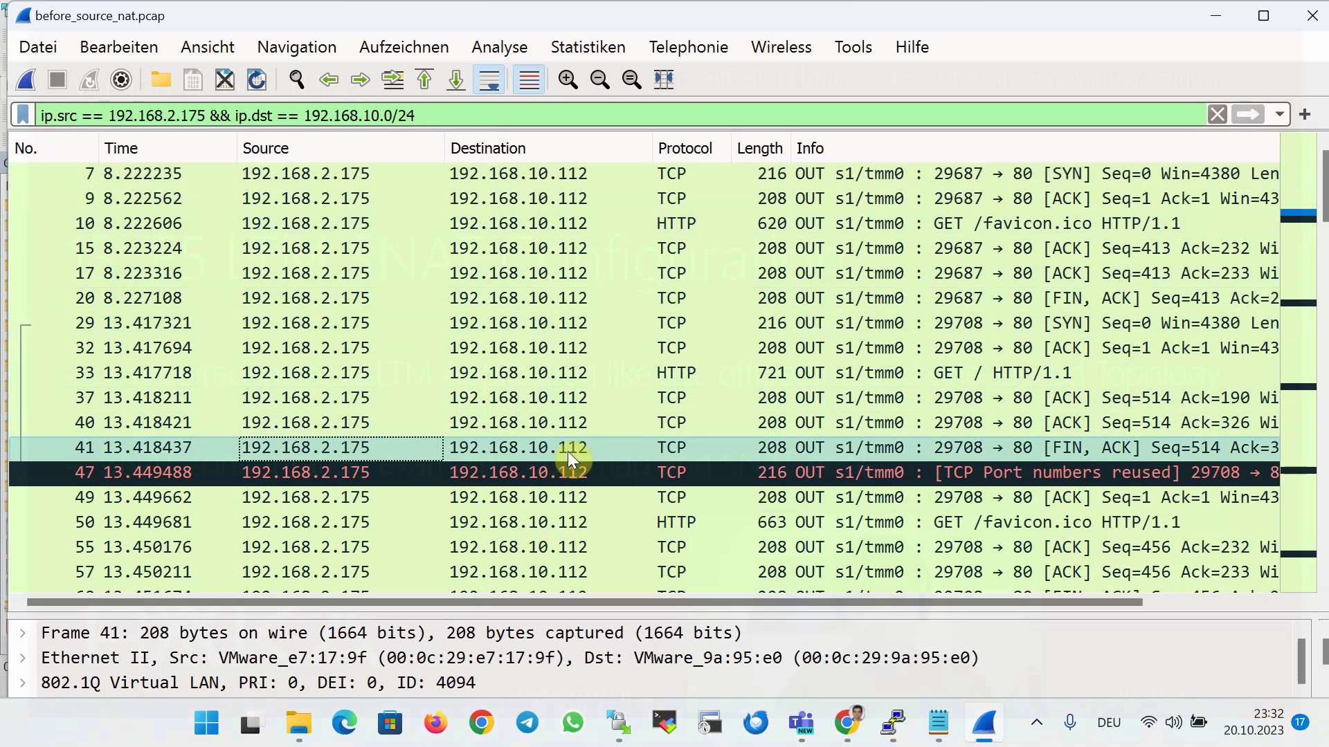
Switch to the BIG-IP page in Chrome, set Source Address Translation of web_servers_virtual_server to Auto Map and save the update
left_click(846, 725)
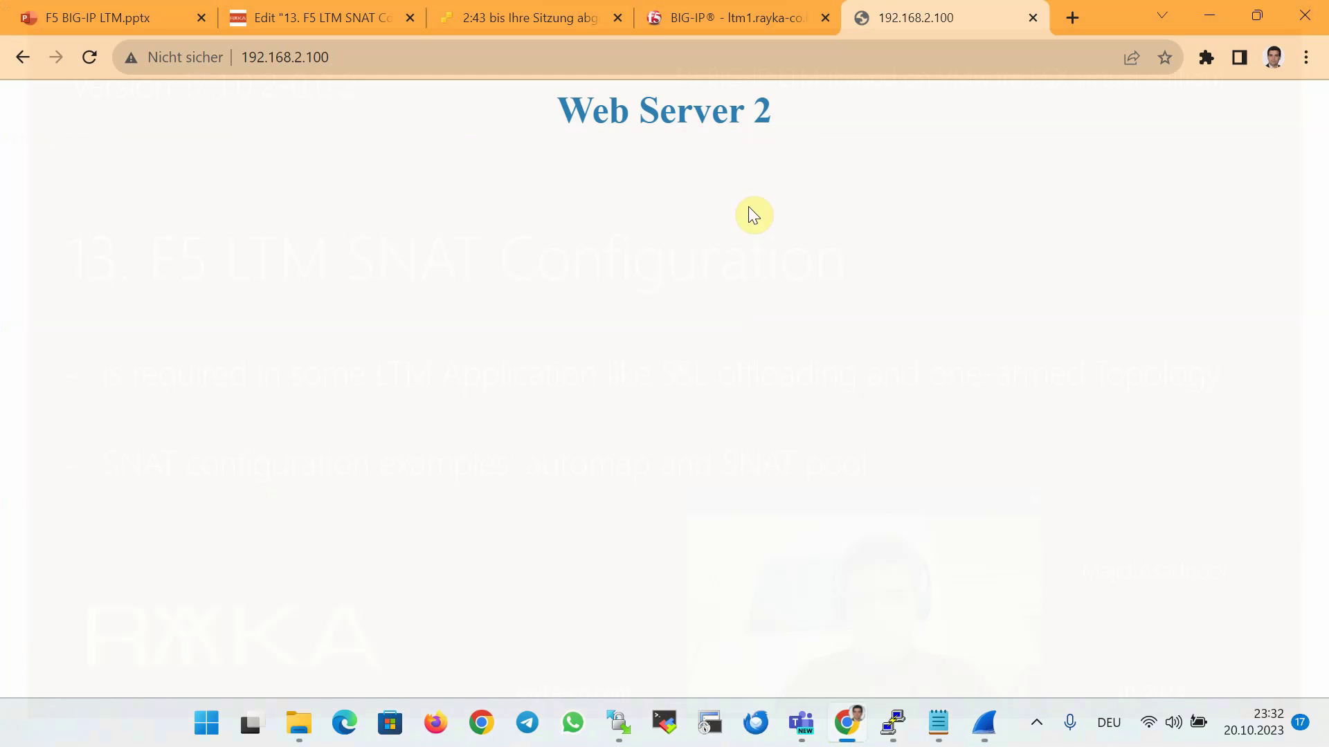
left_click(1211, 13)
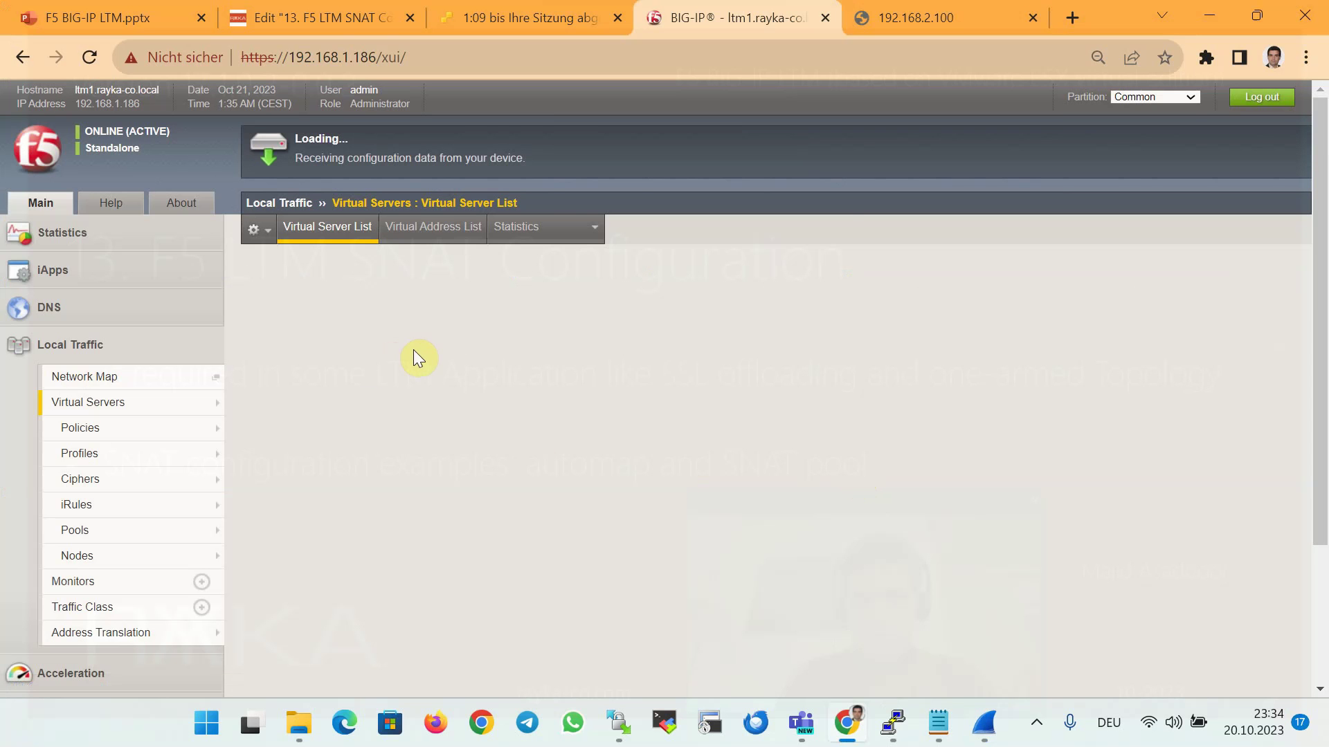
key("ctrl+f")
type("t")
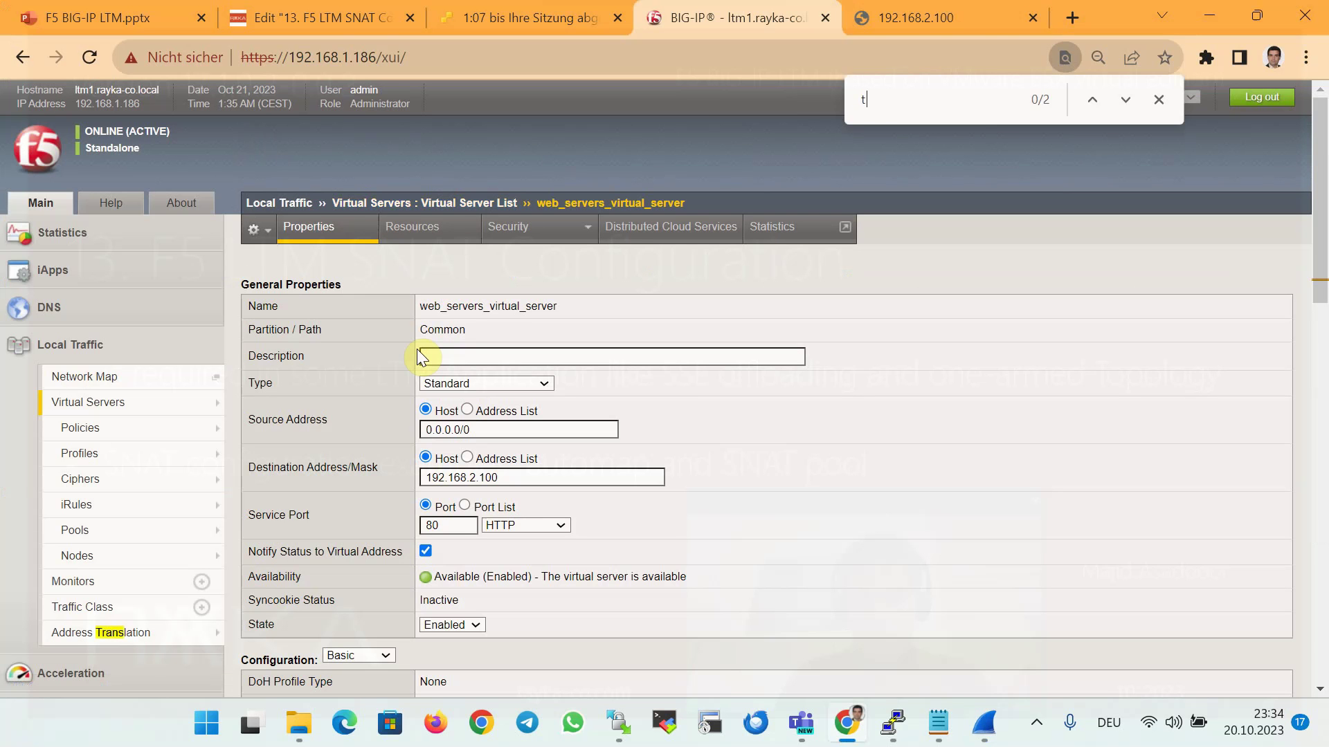
type("ransla")
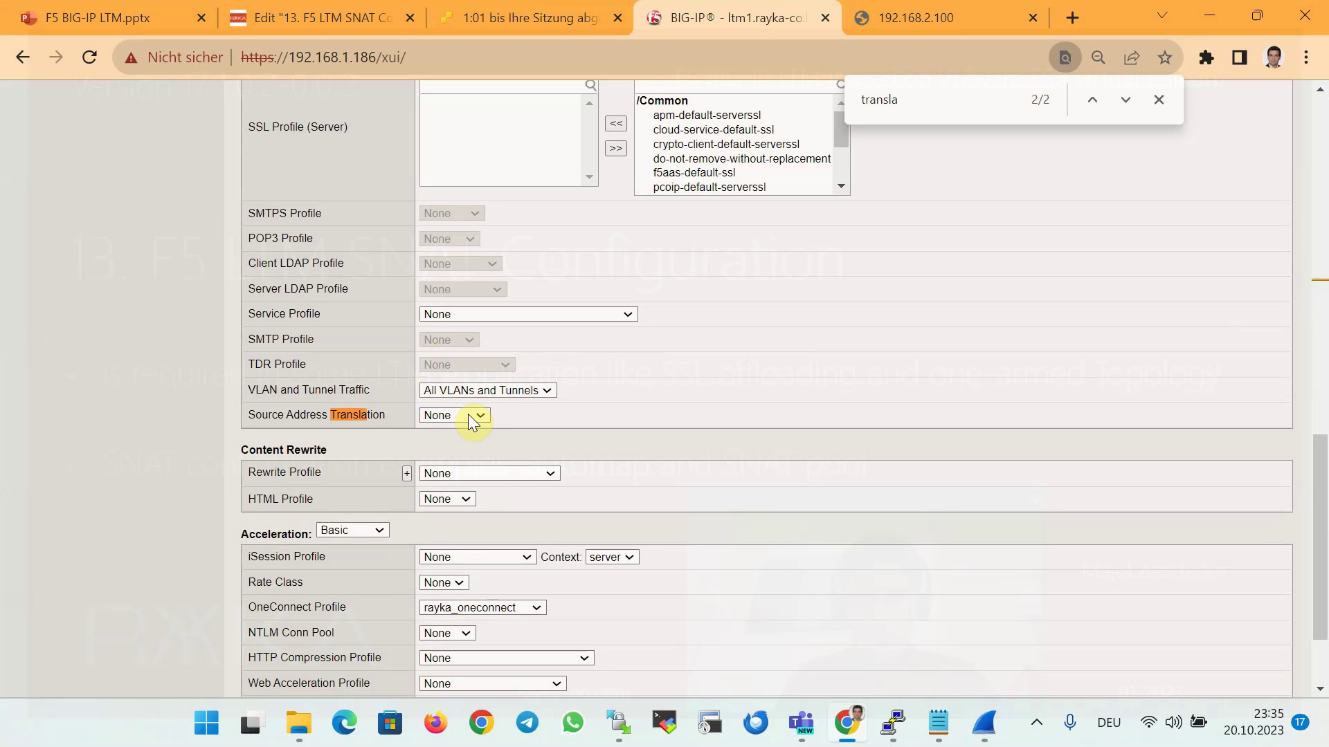
left_click(467, 413)
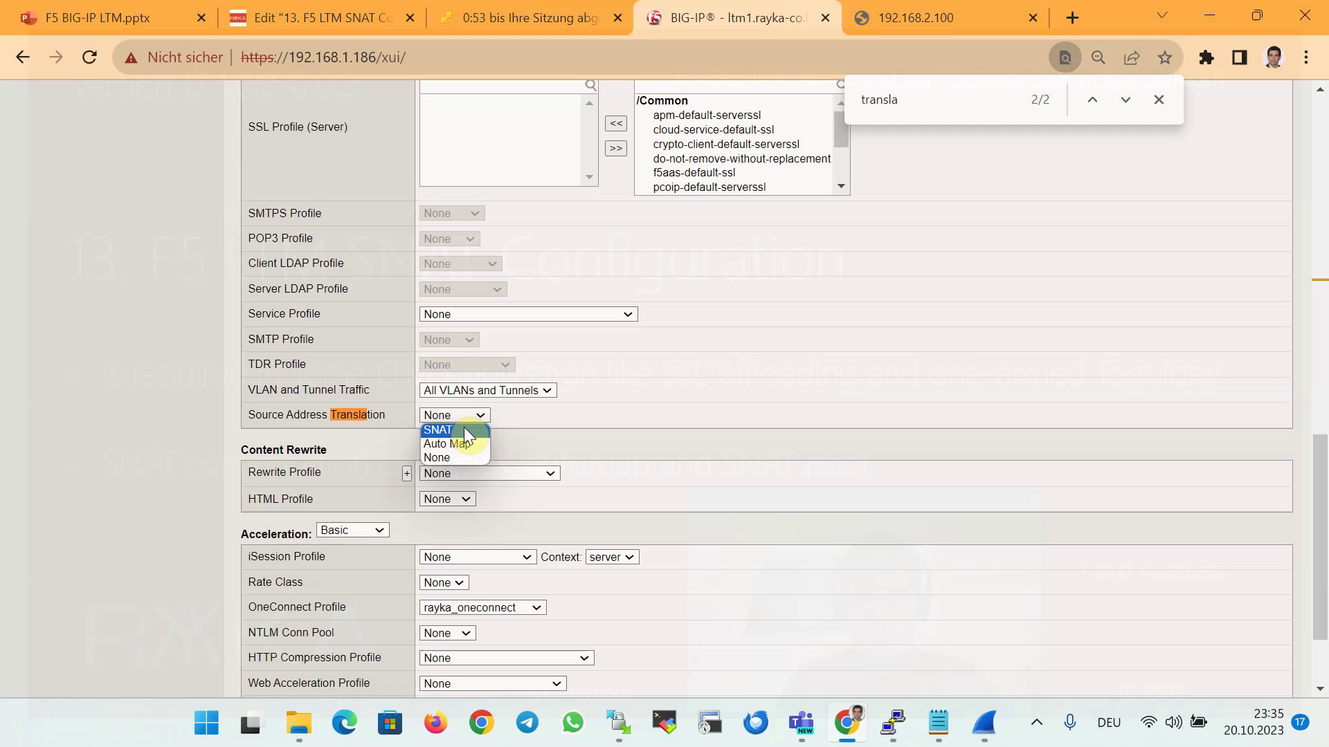
left_click(475, 446)
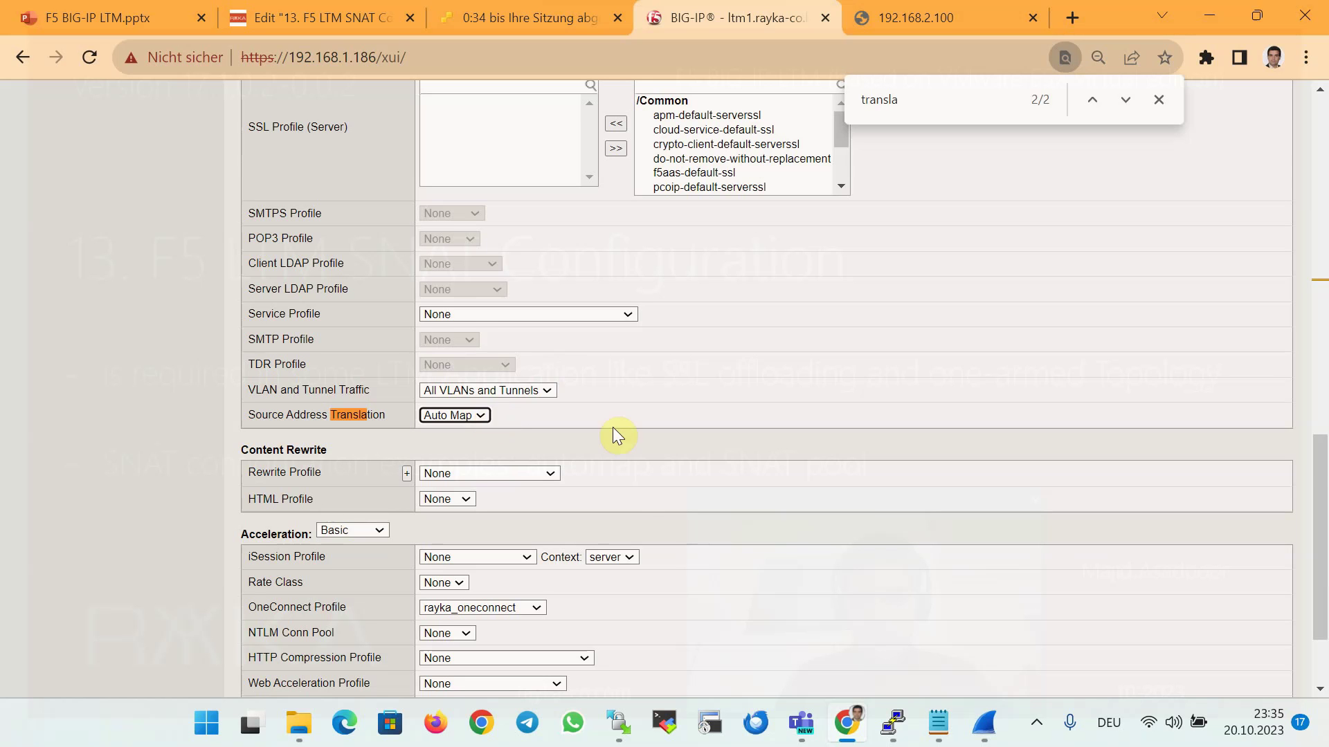
scroll(613, 426, "down", 2)
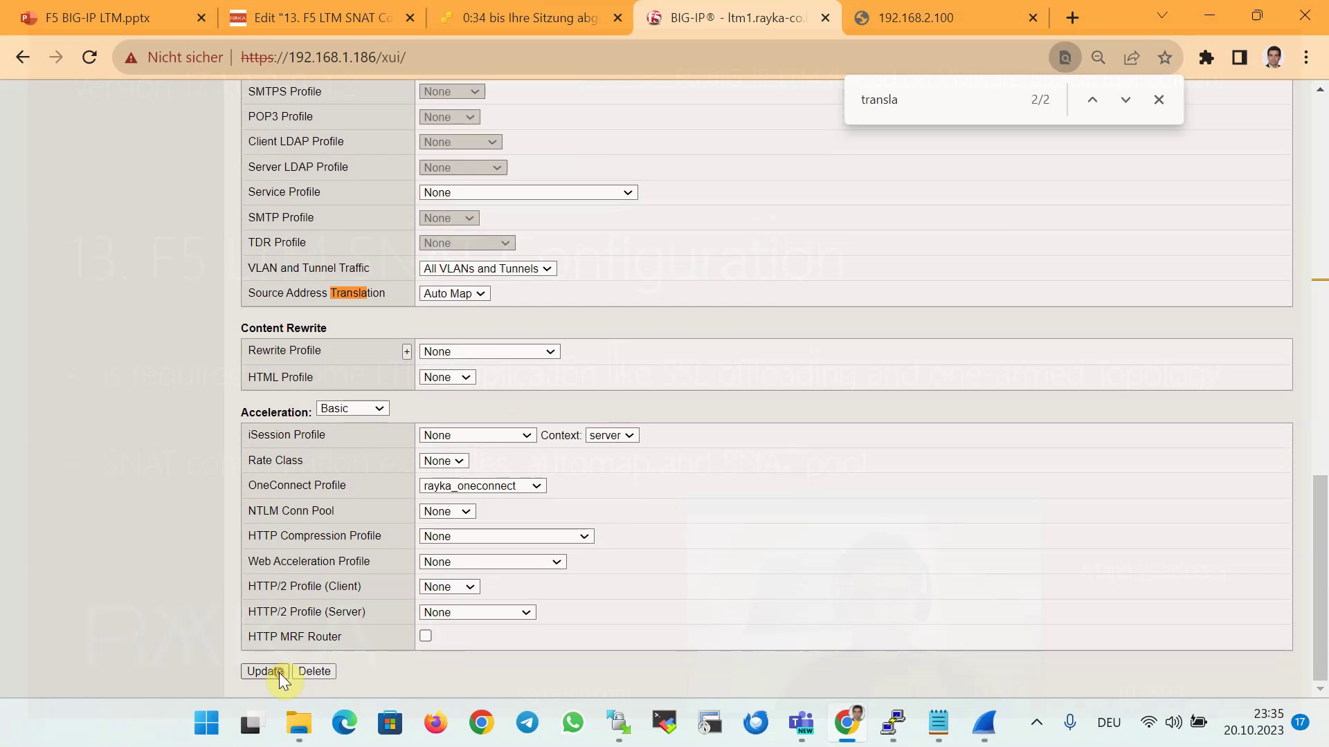
left_click(283, 672)
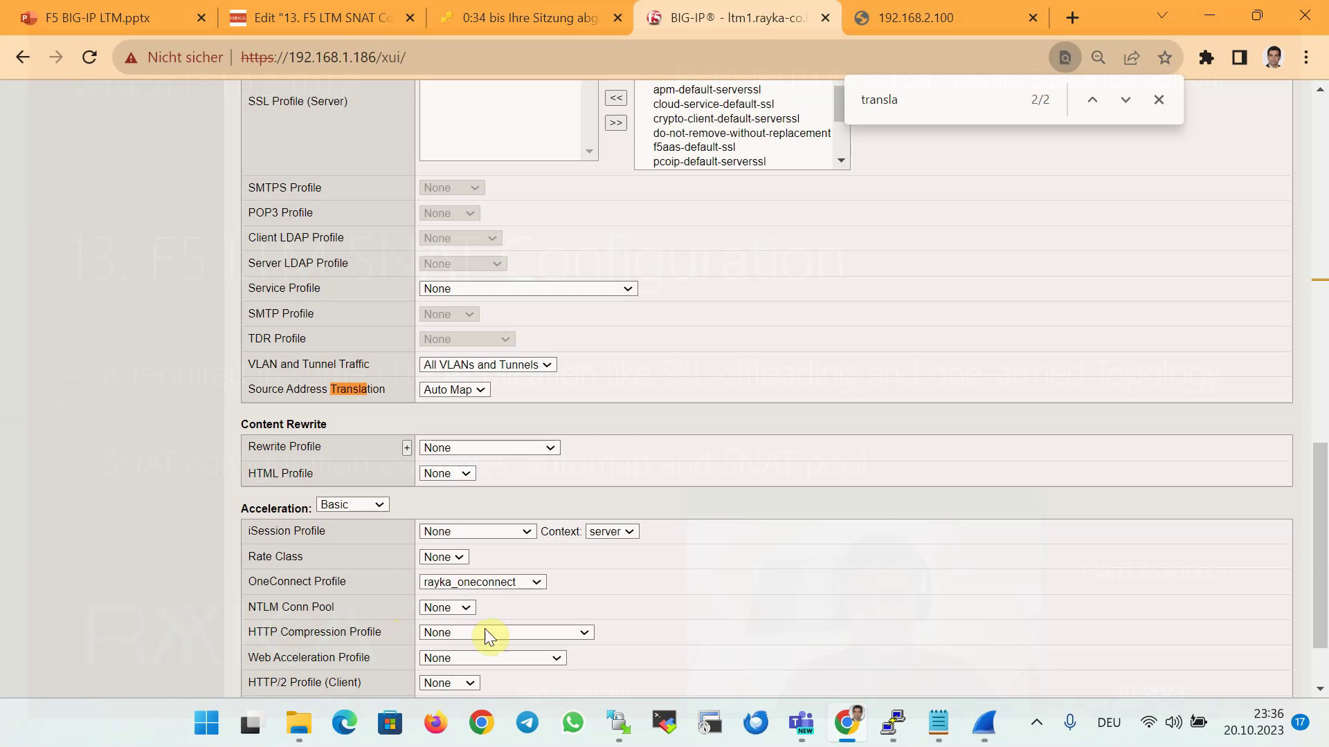
Switch to Notepad, change the tcpdump command's output file to /var/tmp/after_source_nat.pcap and copy the whole command
left_click(938, 723)
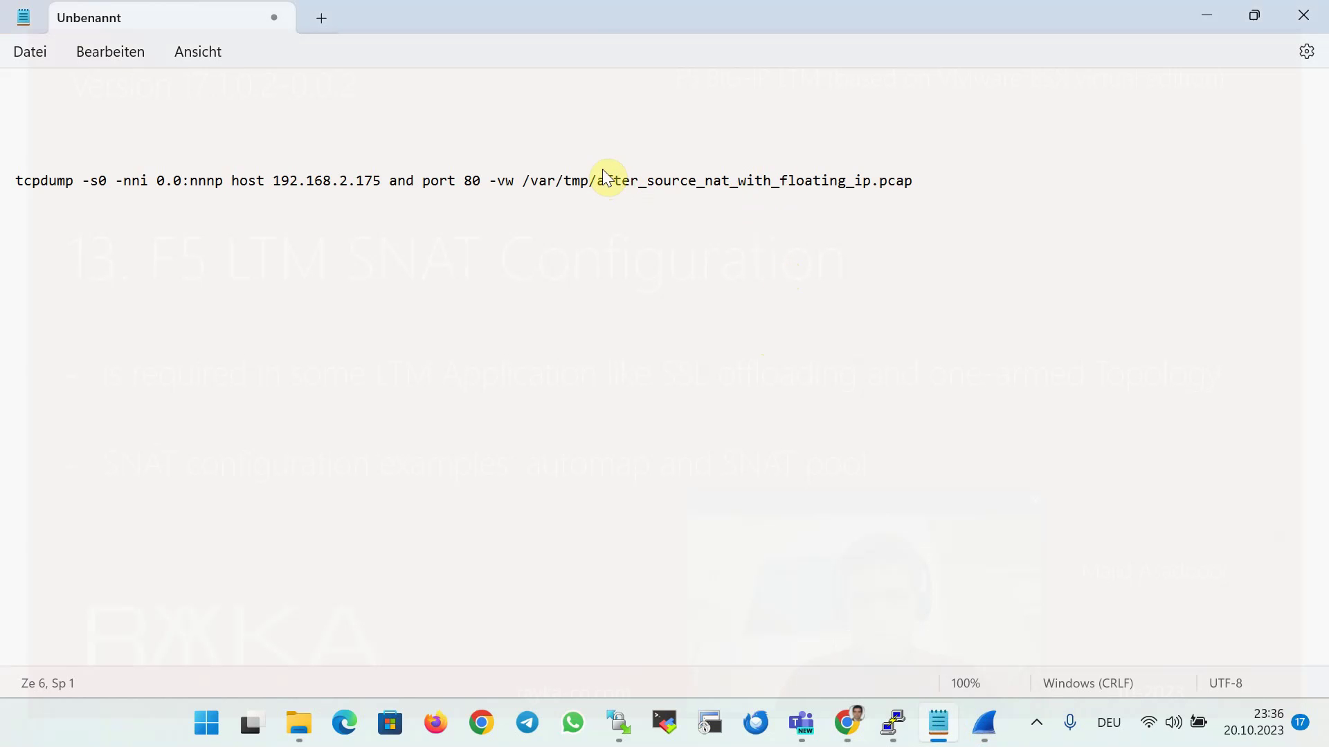
left_click_drag(729, 172, 858, 168)
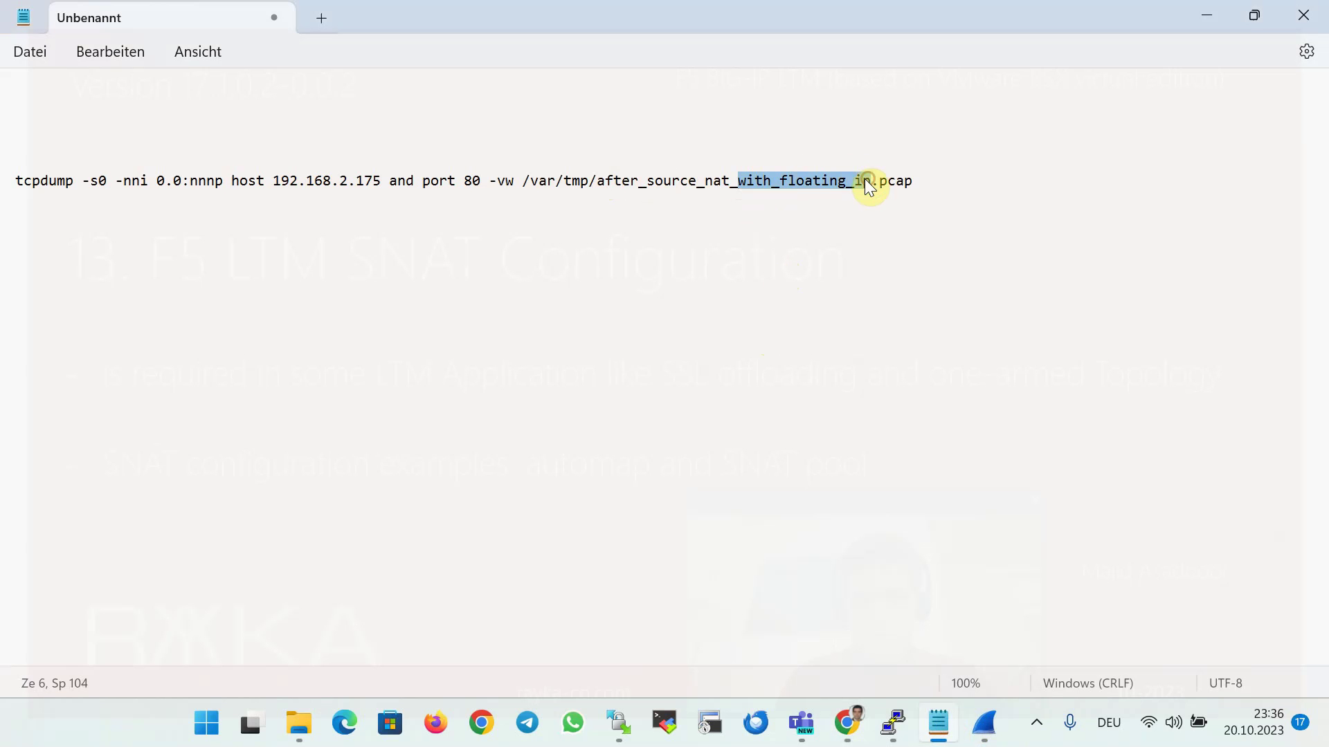
key("BackSpace")
key("BackSpace")
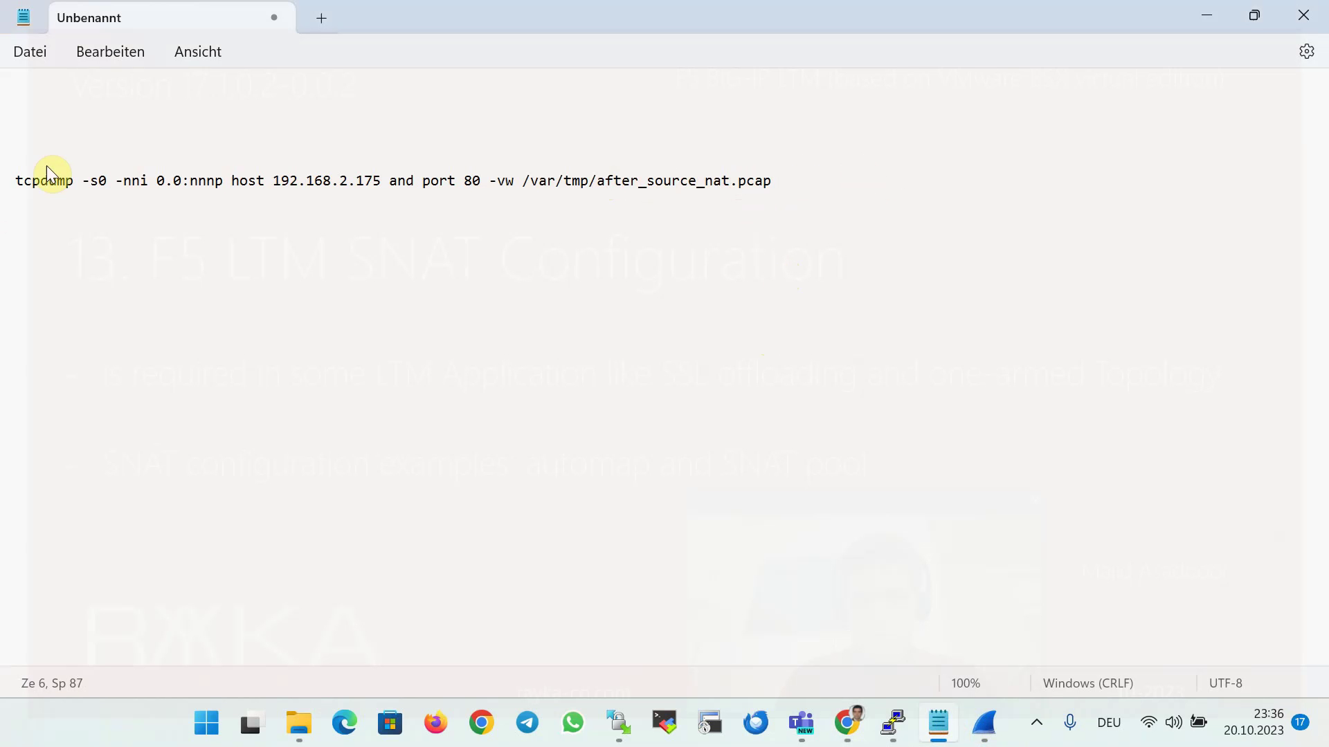
left_click(3, 184)
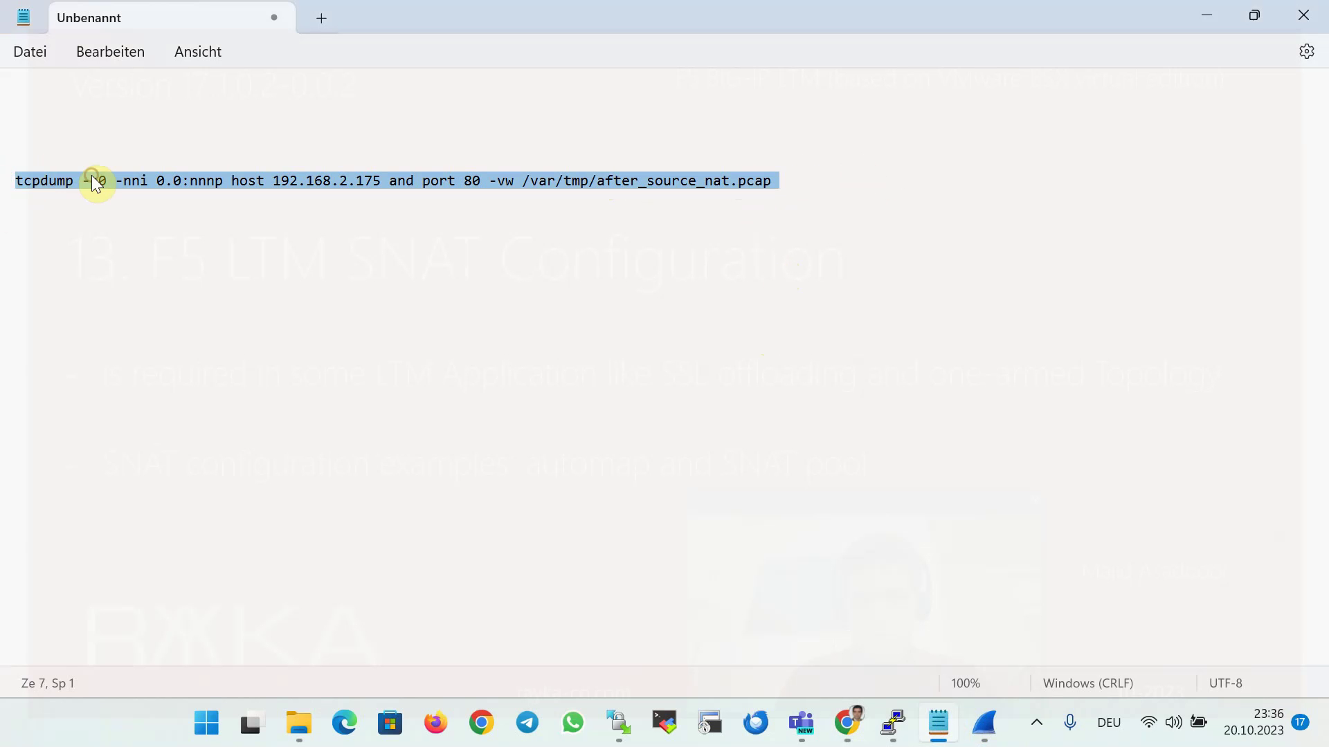
key("ctrl+c")
Switch to the ltm1 PuTTY session and run the copied tcpdump command to start capturing traffic
left_click(892, 723)
right_click(580, 387)
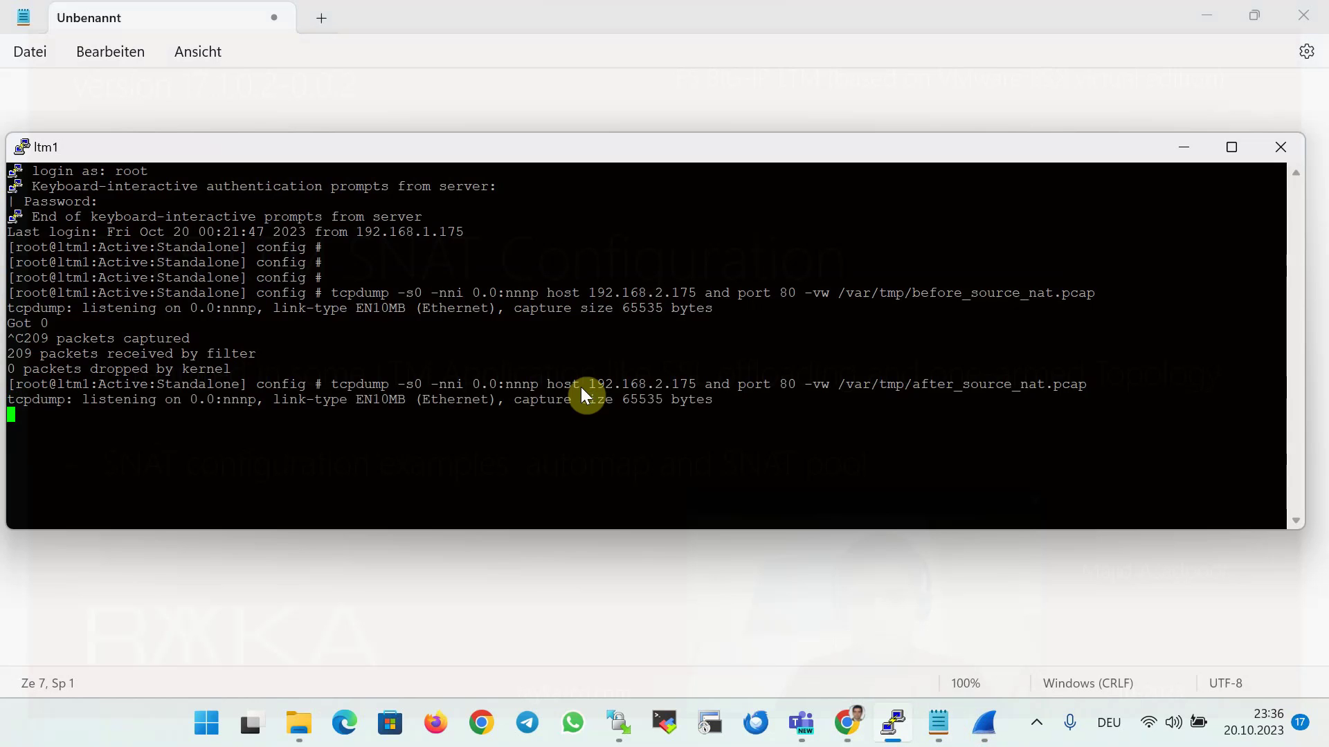
key("Return")
Switch to Chrome, open 192.168.2.100 in a new tab and reload the page to generate web traffic
mouse_move(841, 703)
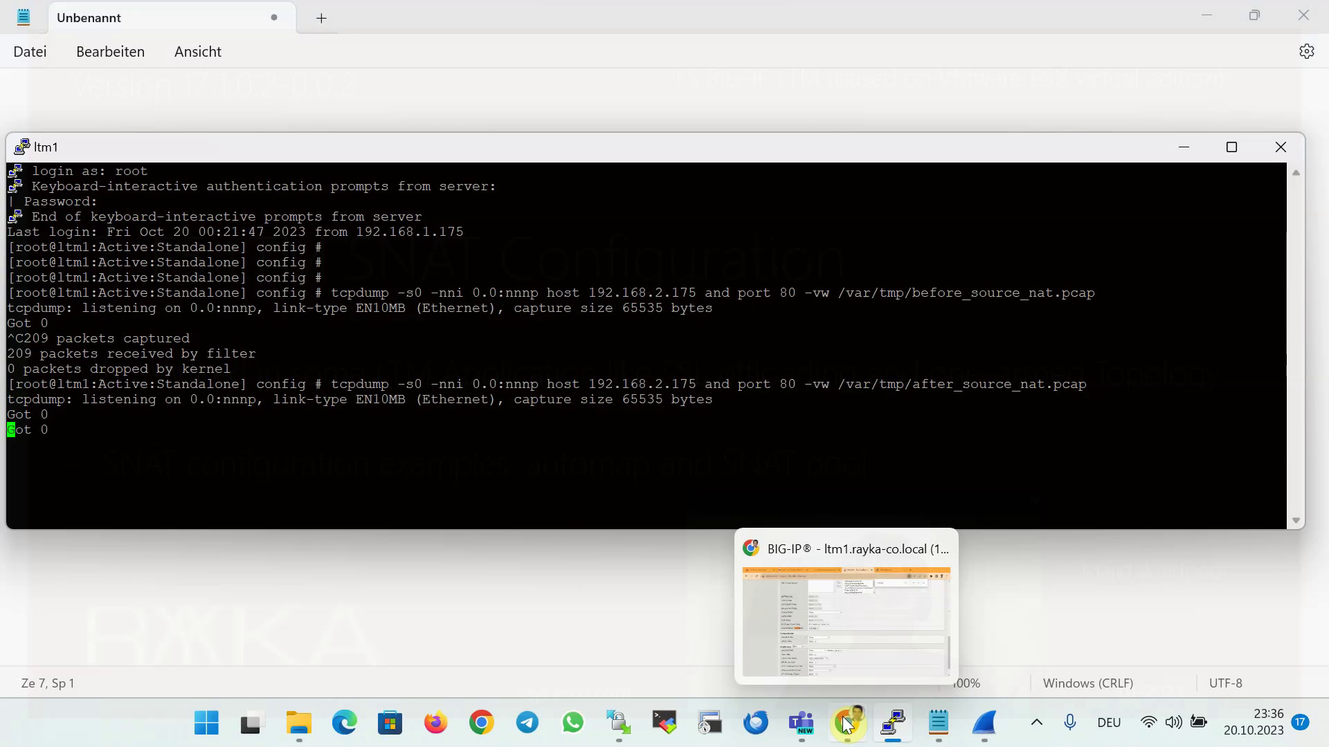
left_click(865, 637)
left_click(1071, 18)
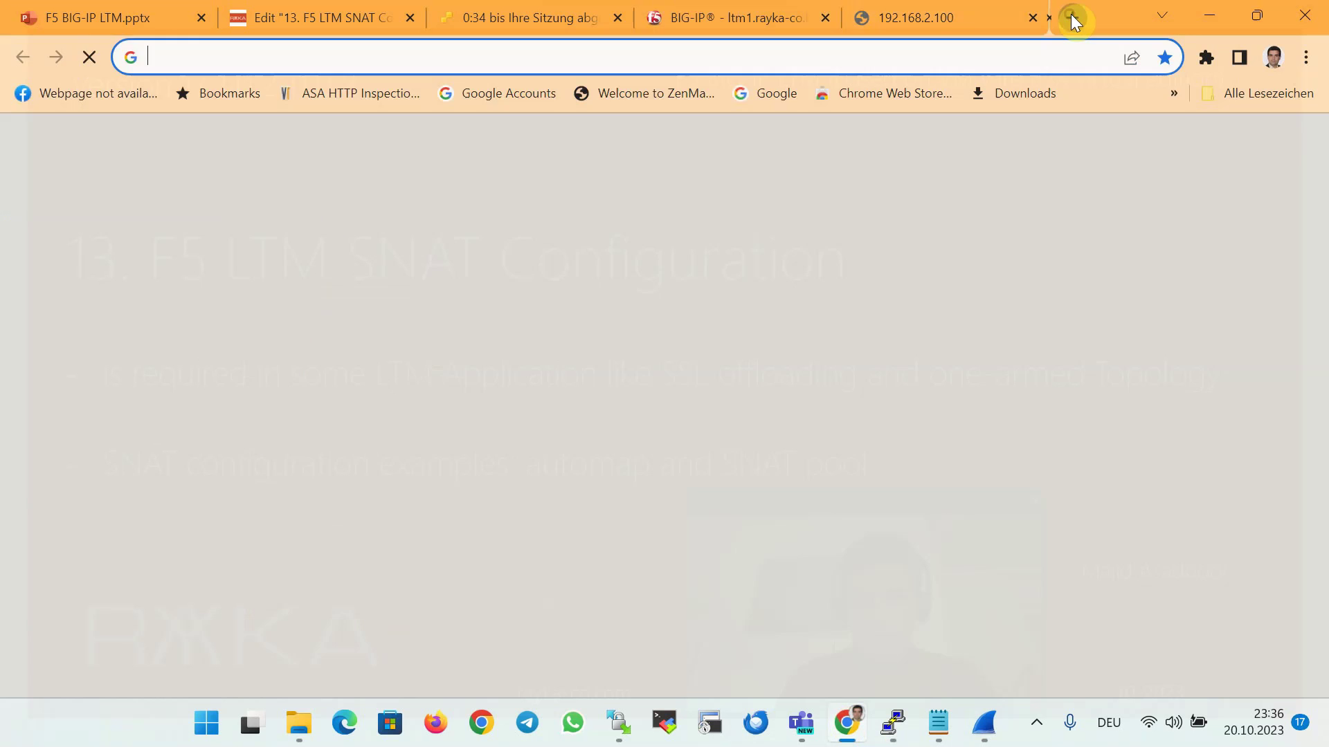
type("192.168.2.2")
key("BackSpace")
key("BackSpace")
type("100")
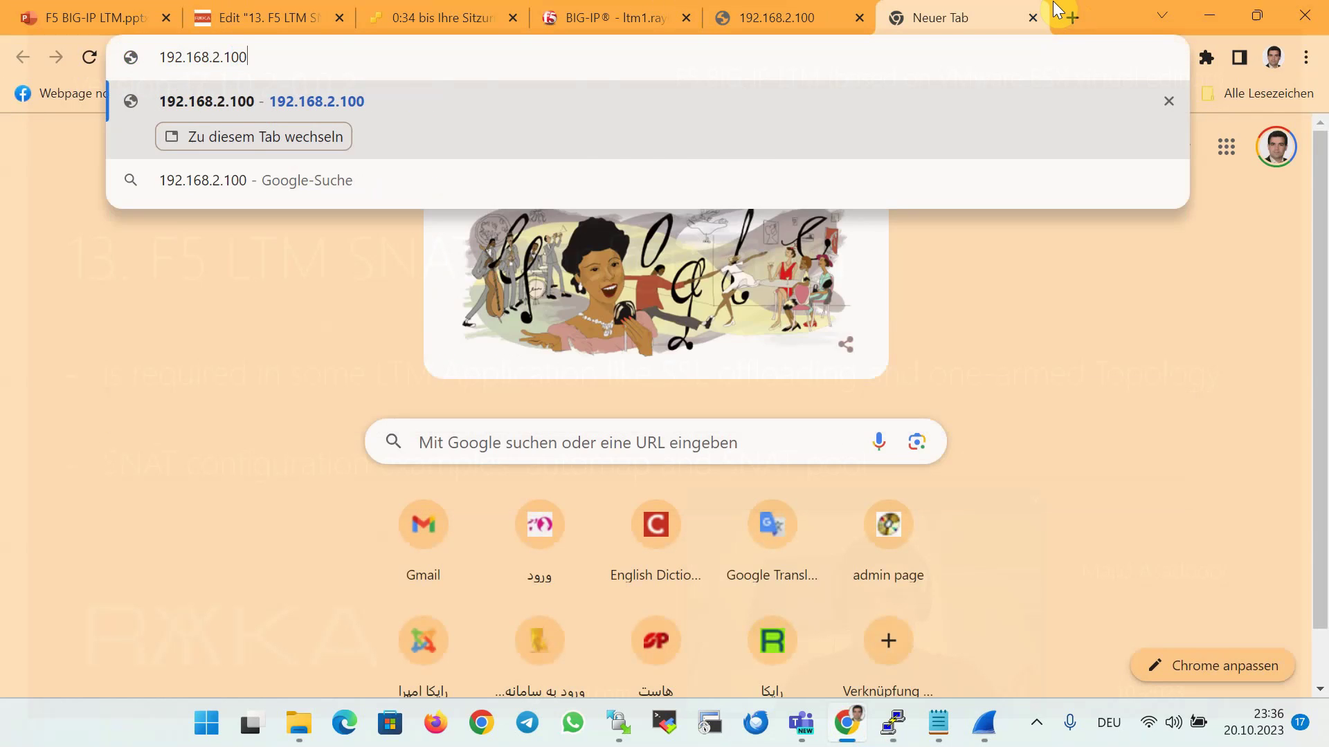
key("Return")
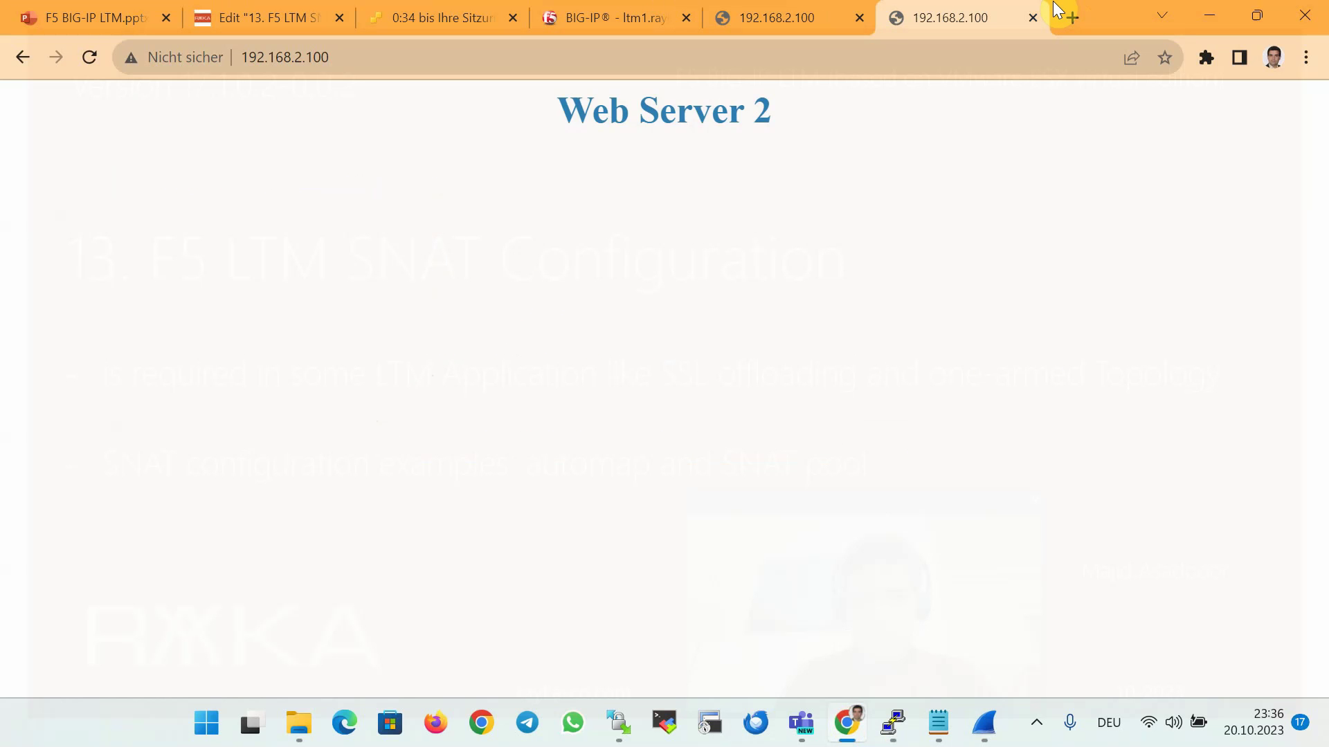
key("F5")
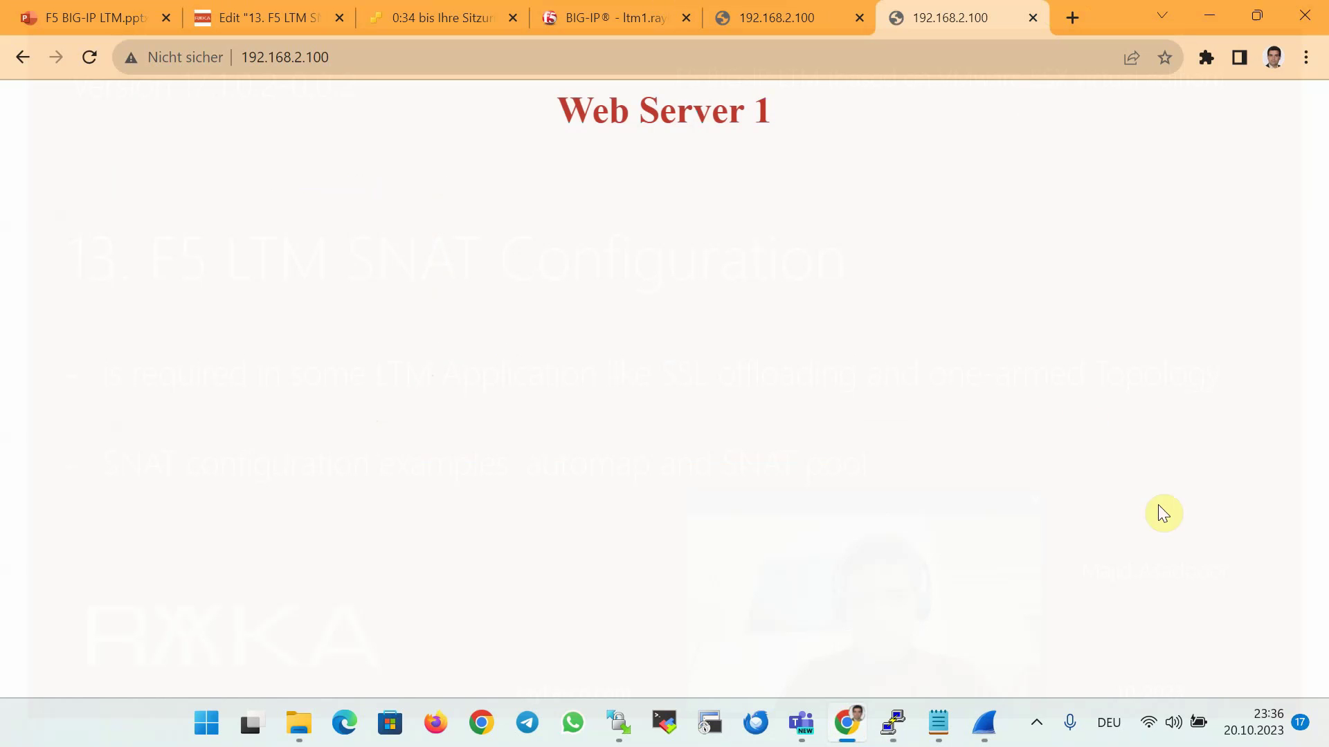
Stop the tcpdump capture in PuTTY and use WinSCP to download after_source_nat.pcap from /var/tmp/ to the local Downloads folder
left_click(892, 723)
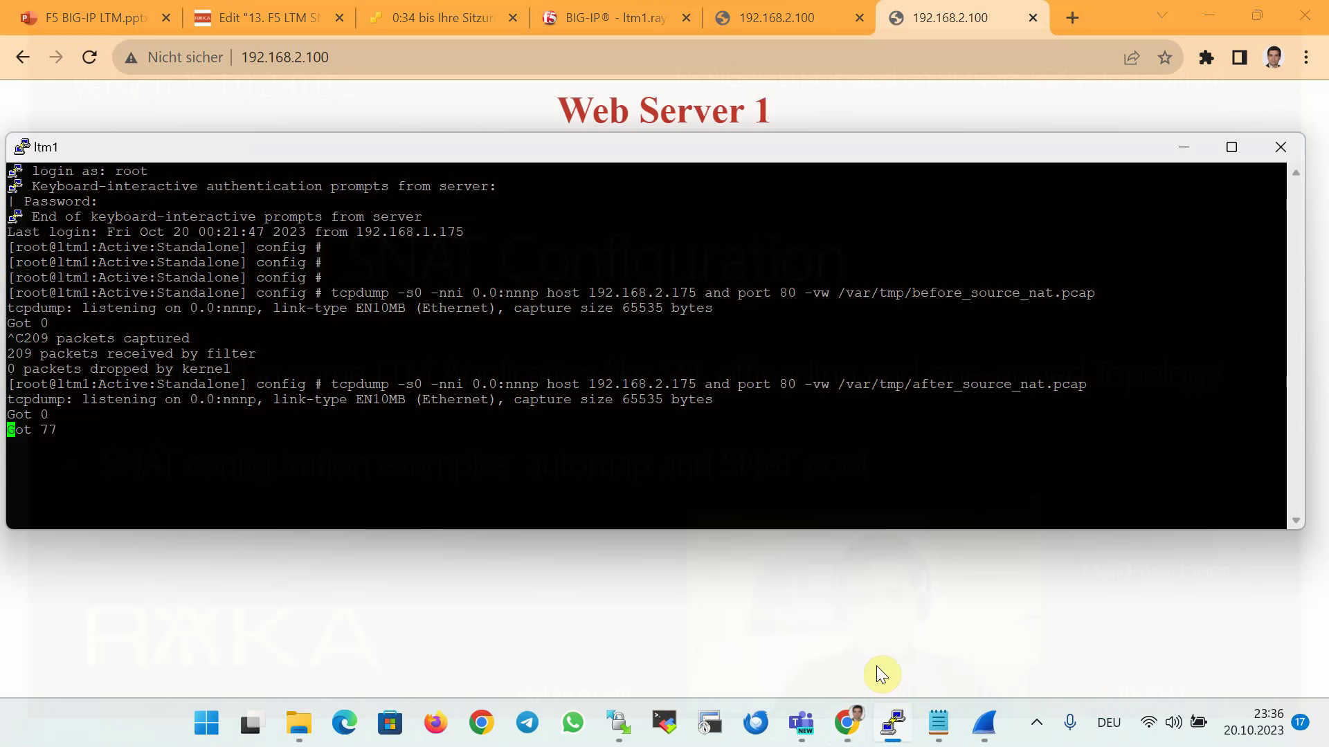
key("ctrl+c")
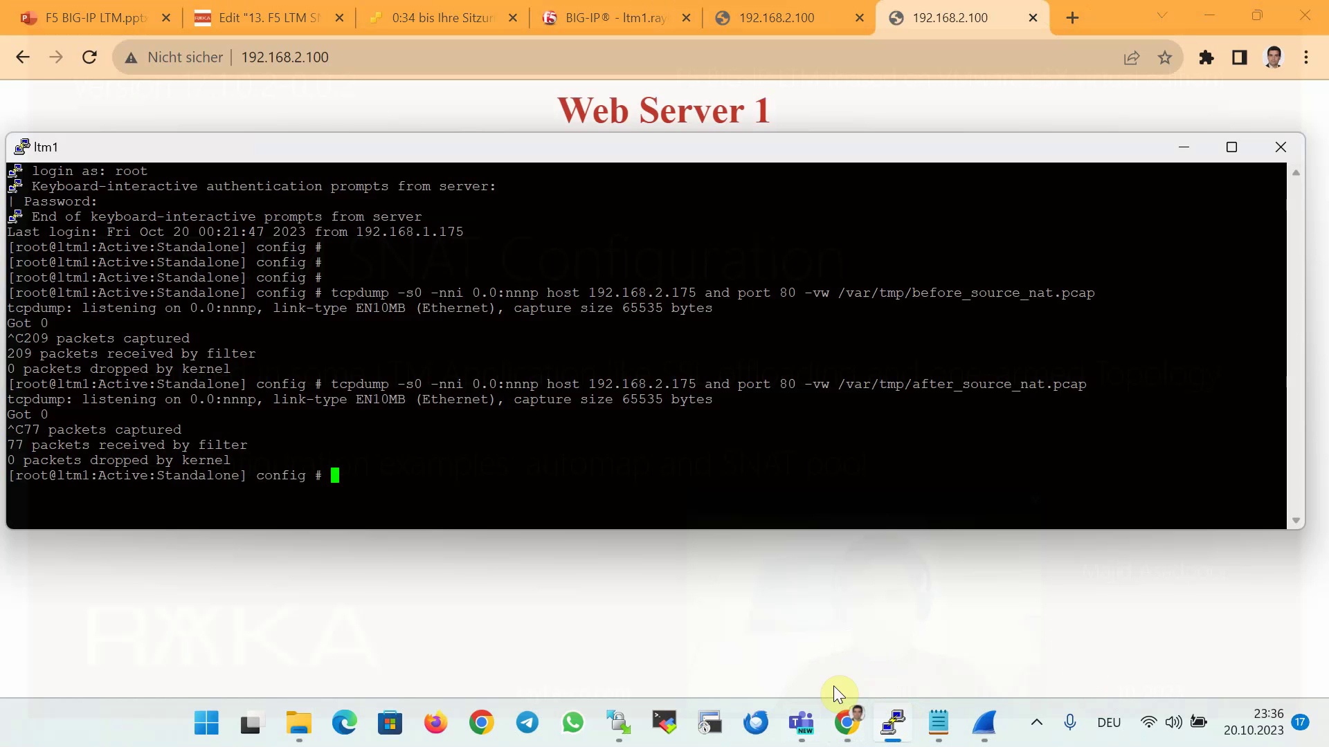
left_click(618, 723)
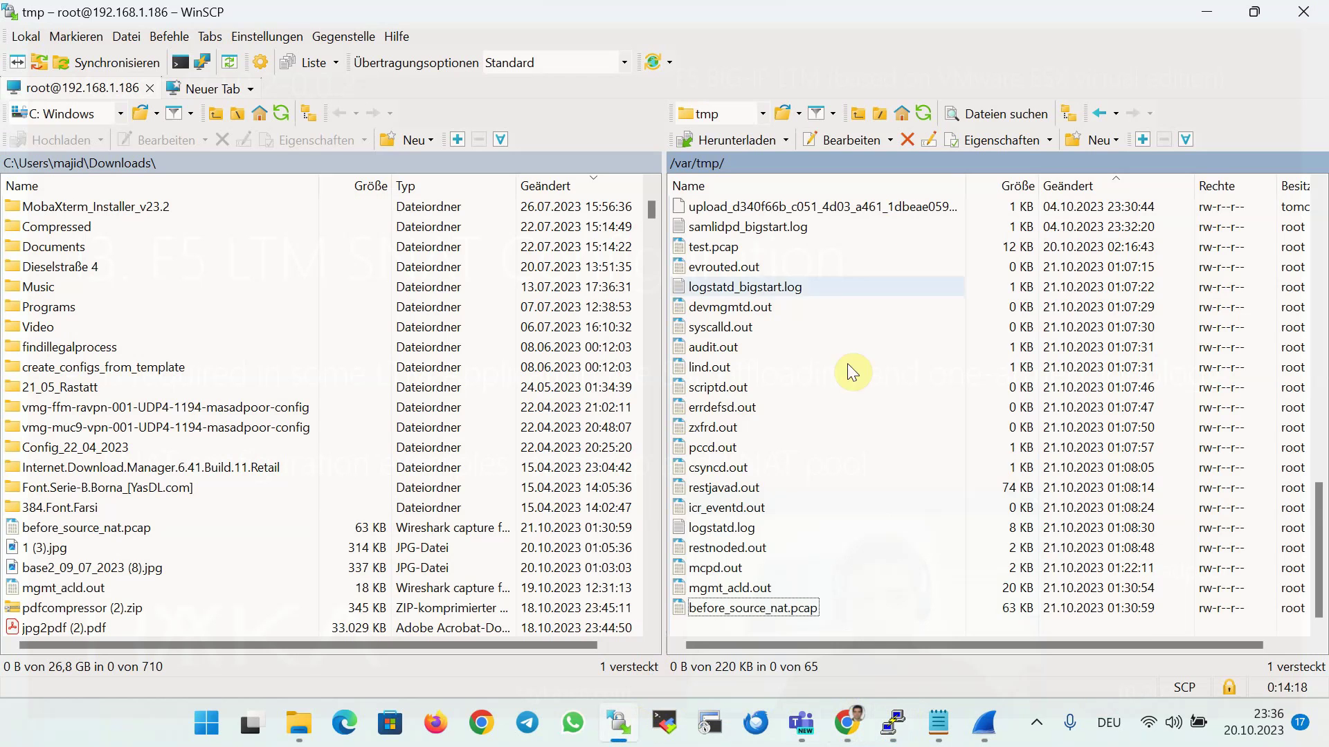
left_click(923, 114)
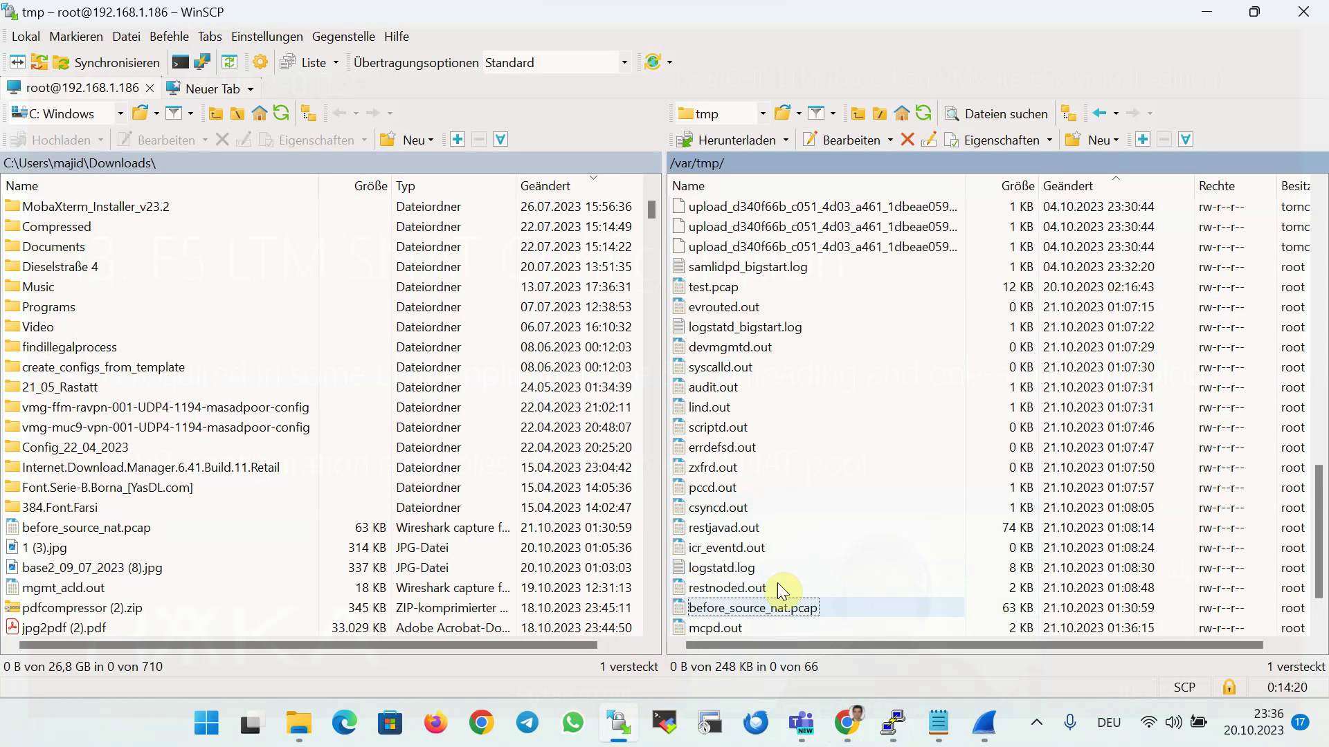
type("aft")
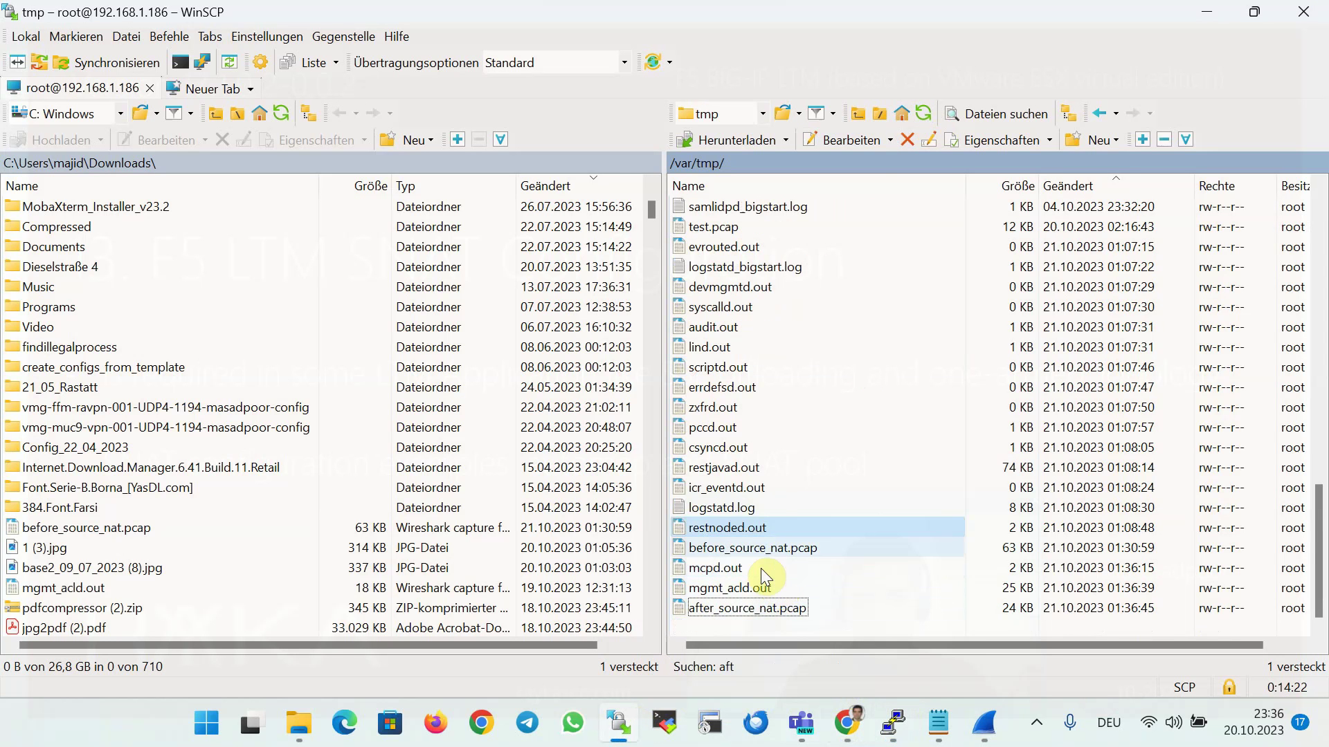
right_click(769, 609)
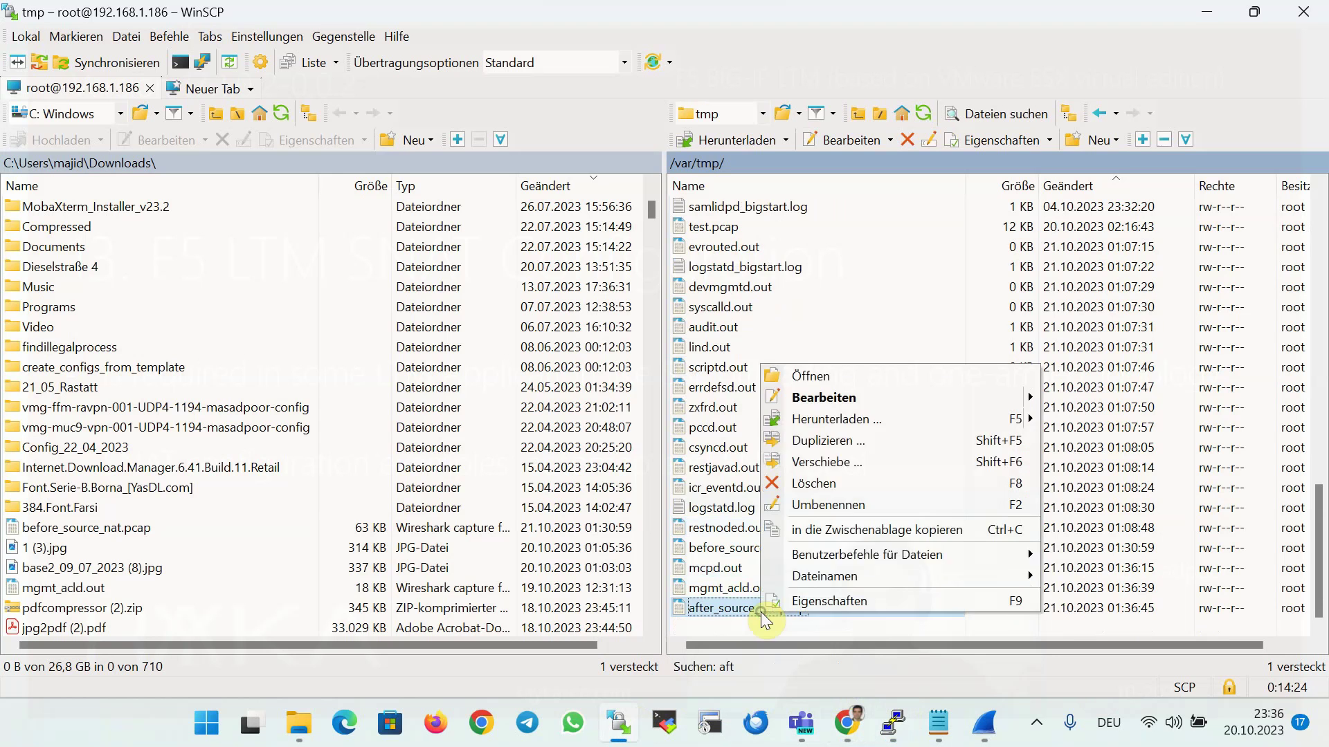
left_click(834, 420)
left_click(715, 415)
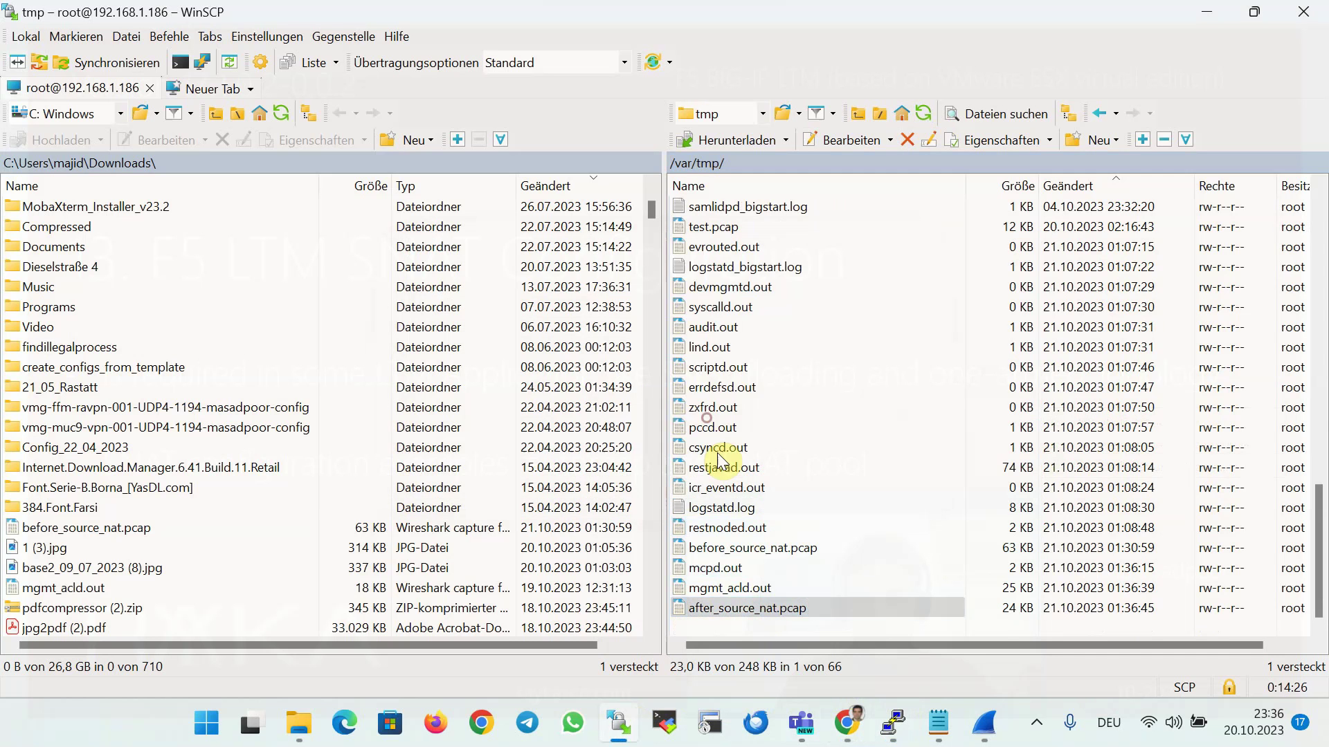
Switch to Wireshark and open the capture file after_source_nat.pcap from the Downloads folder
left_click(983, 721)
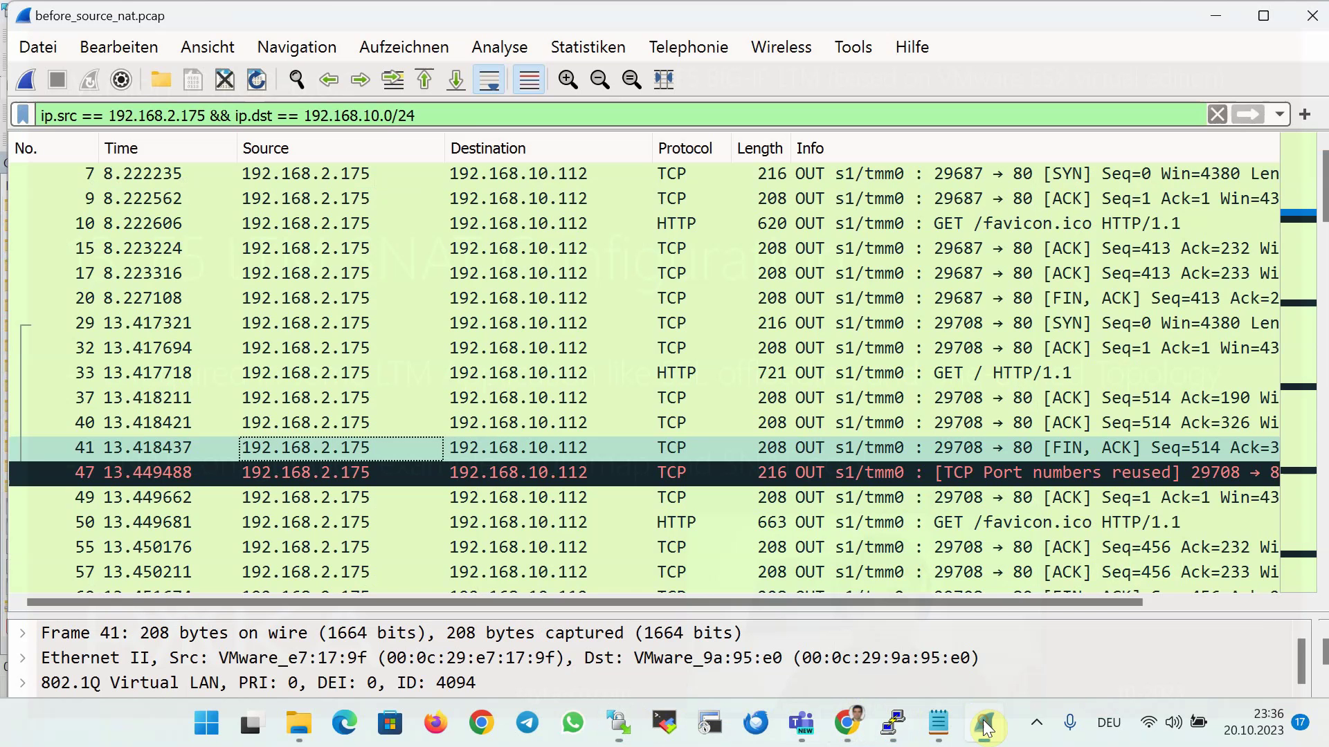
left_click(38, 46)
left_click(83, 92)
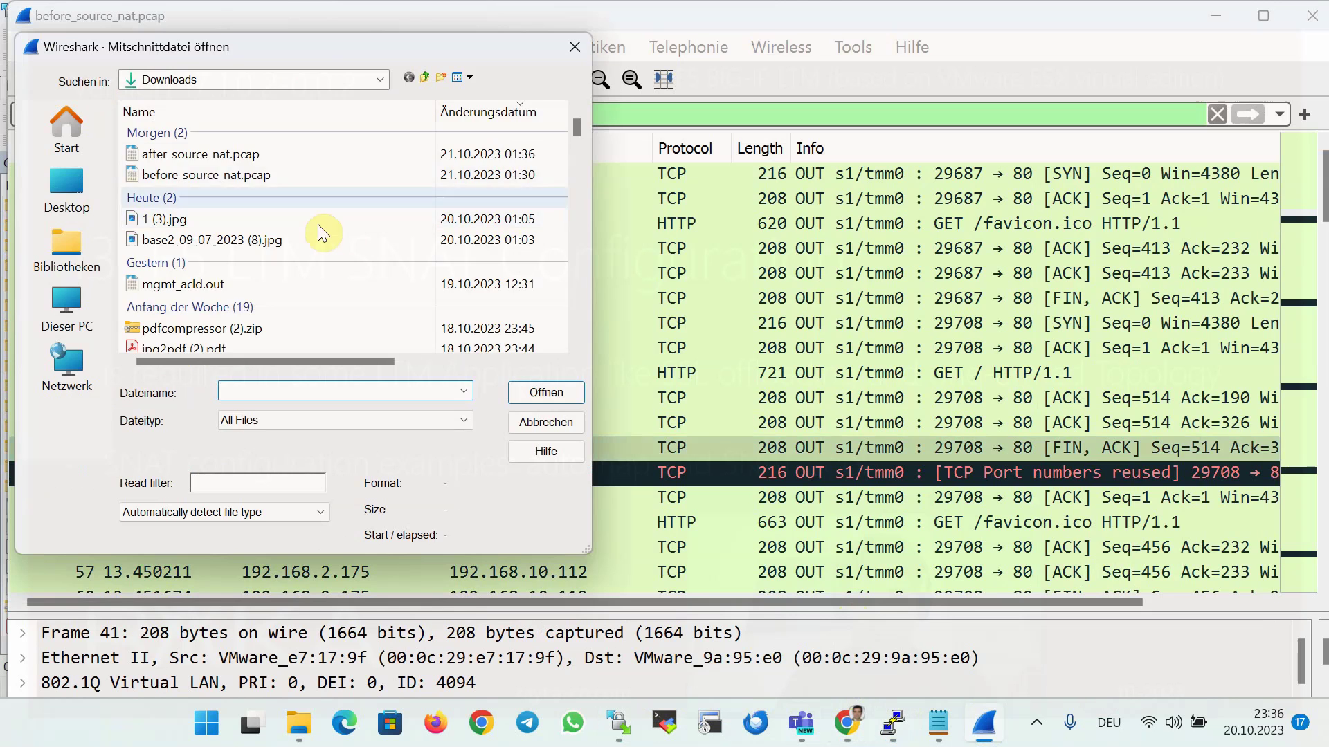
double_click(244, 162)
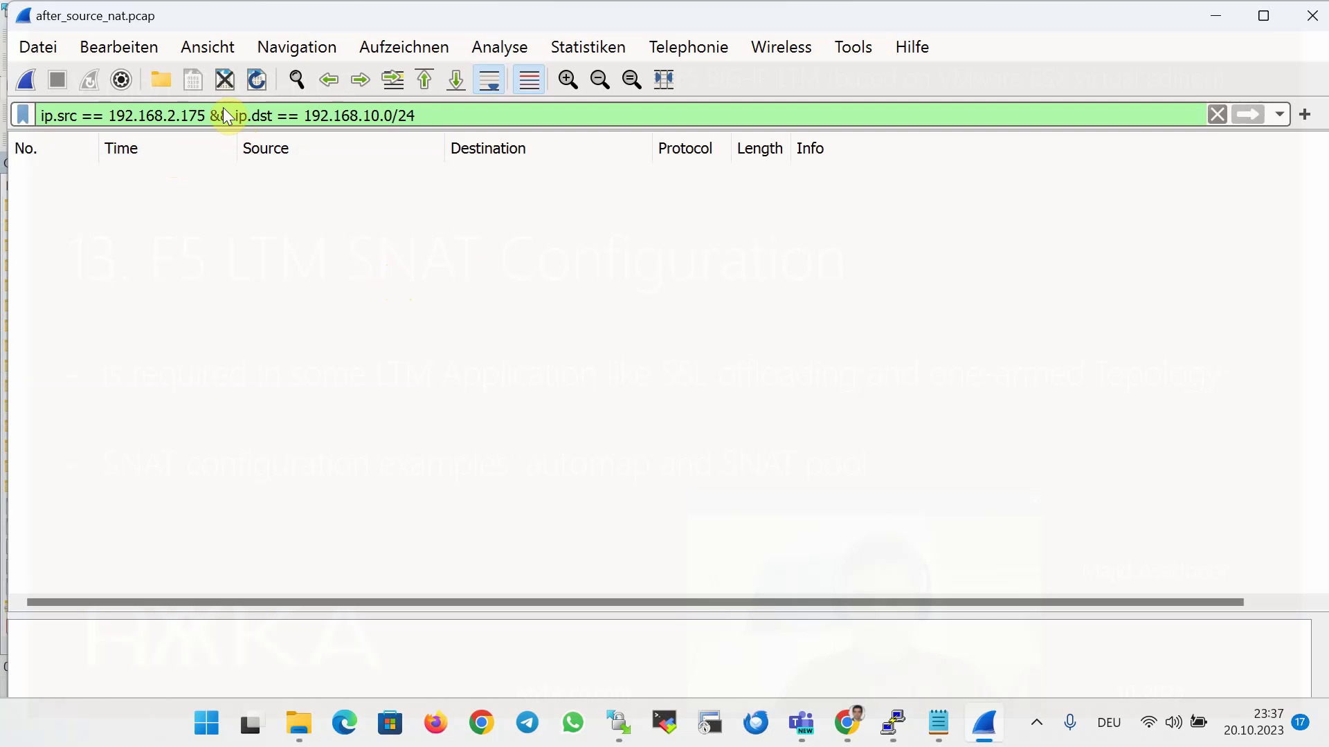
Reduce the display filter to "ip.dst == 192.168.10.0/24" and inspect the source and destination addresses of the packets sent to the web server
left_click_drag(234, 115, 168, 112)
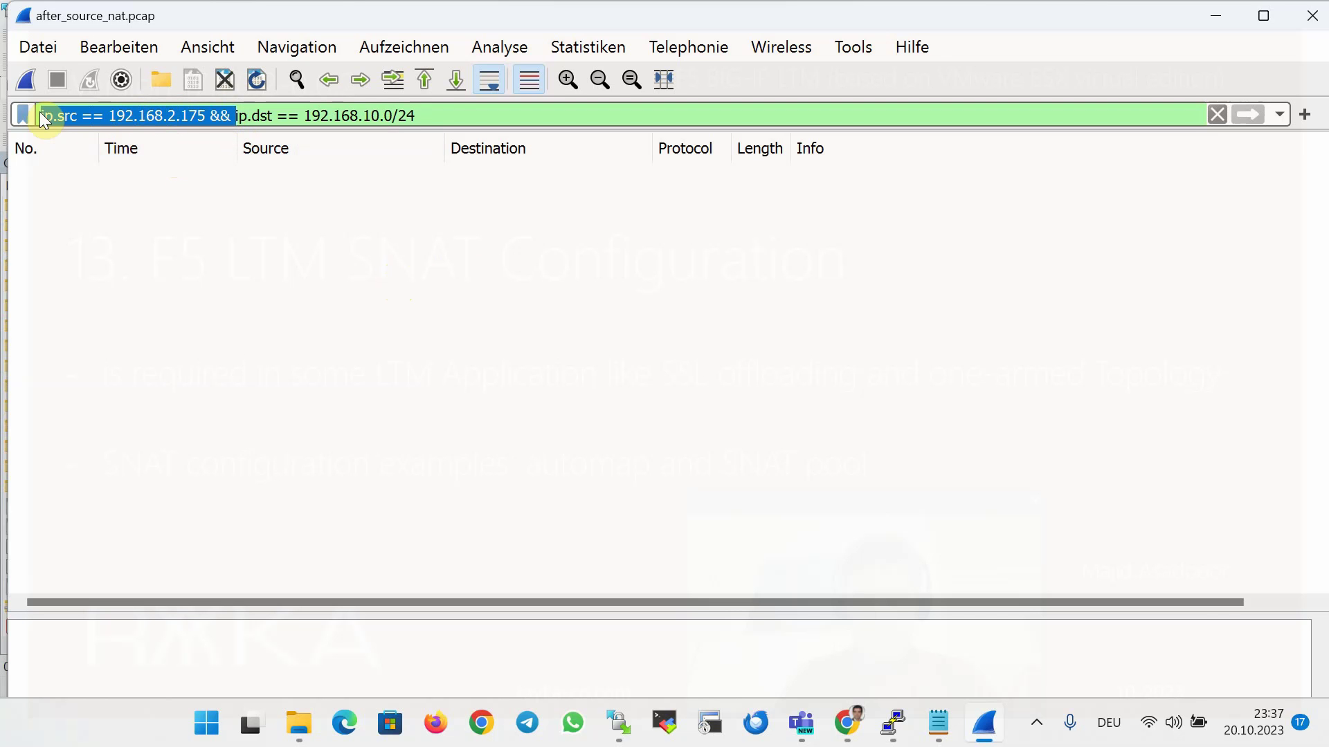
key("BackSpace")
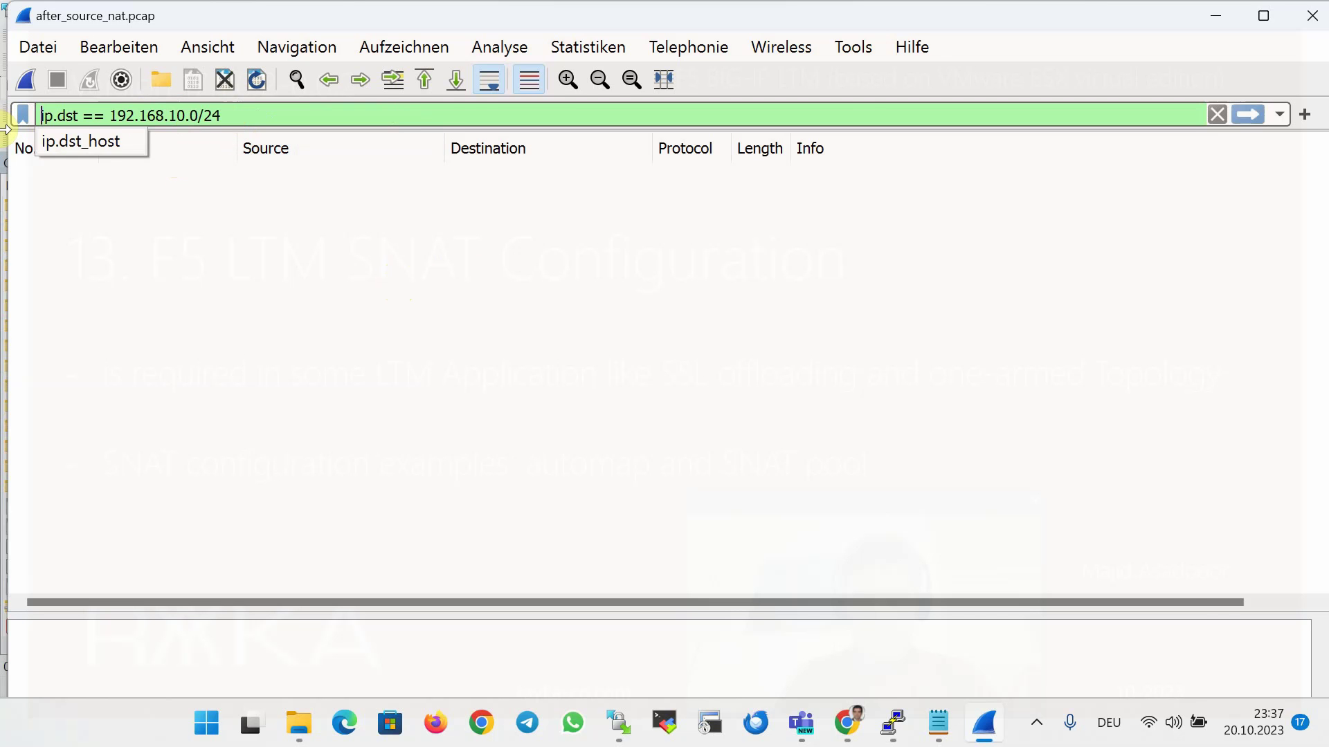
key("Return")
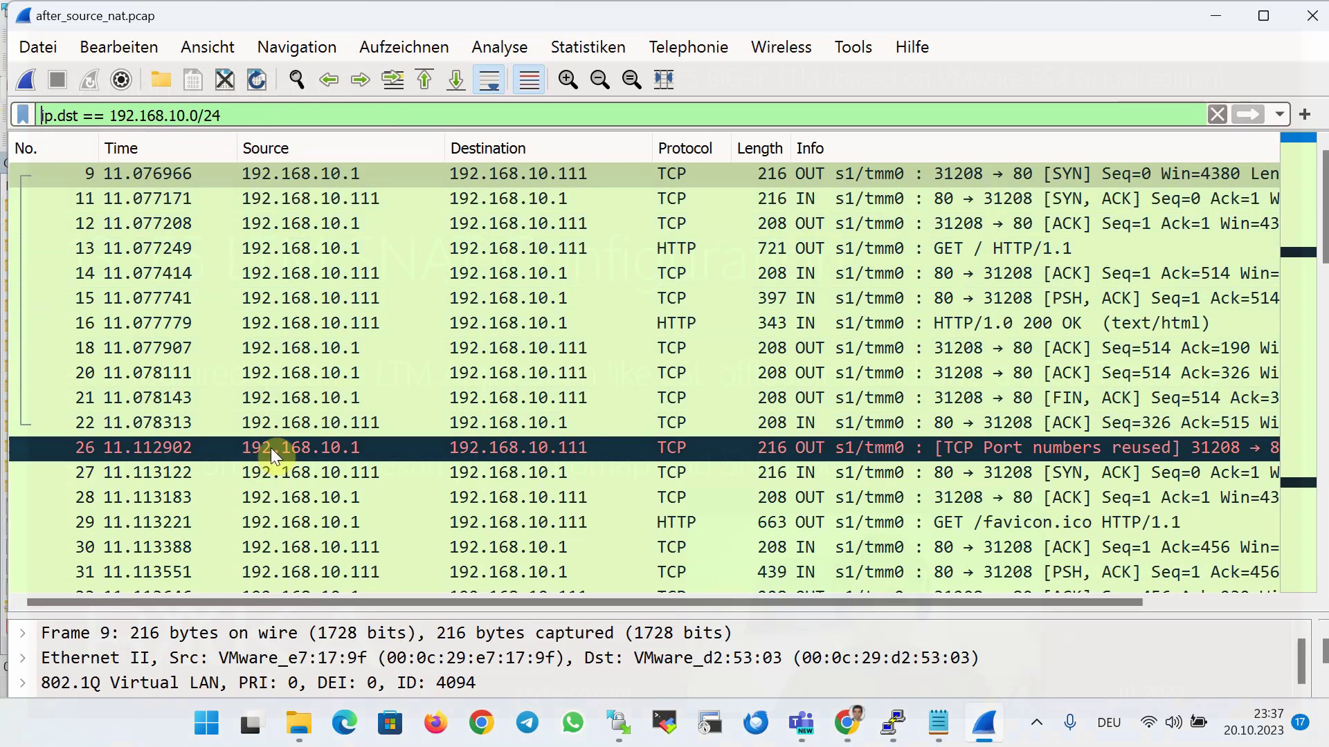
left_click(319, 401)
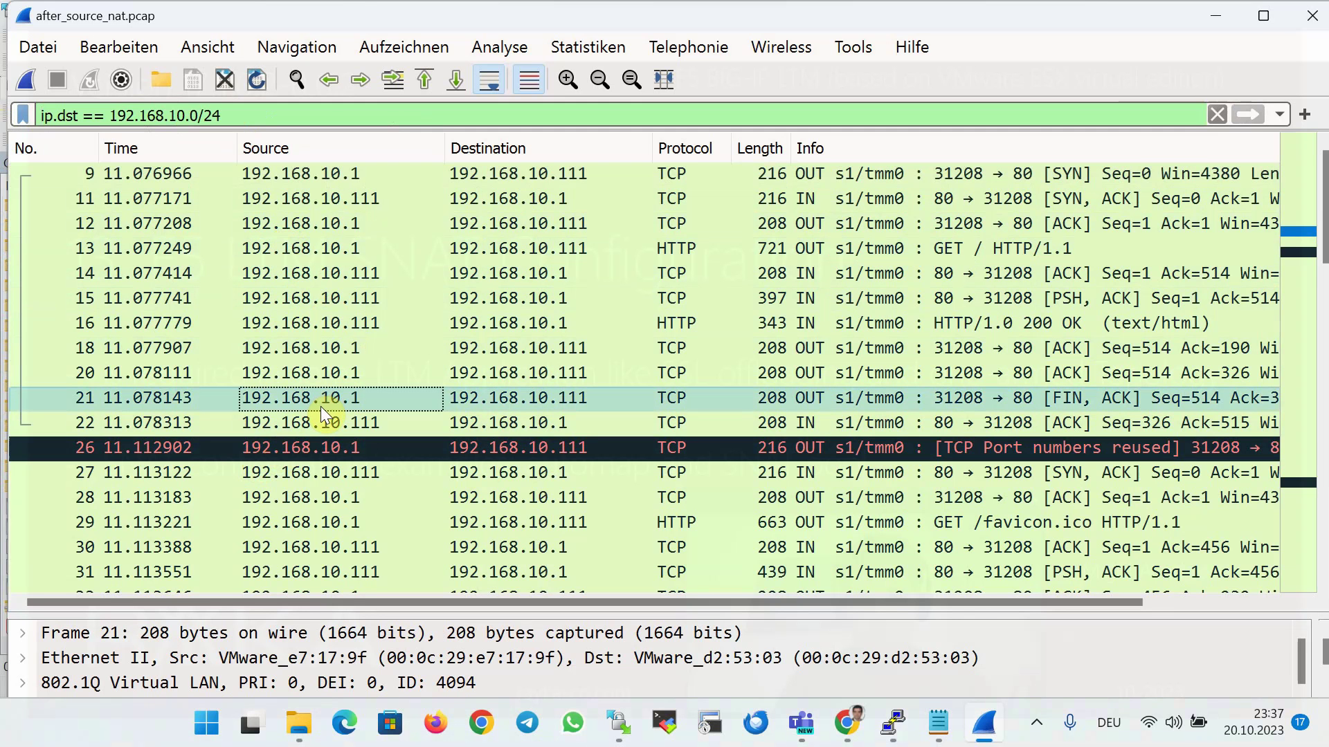
left_click(334, 347)
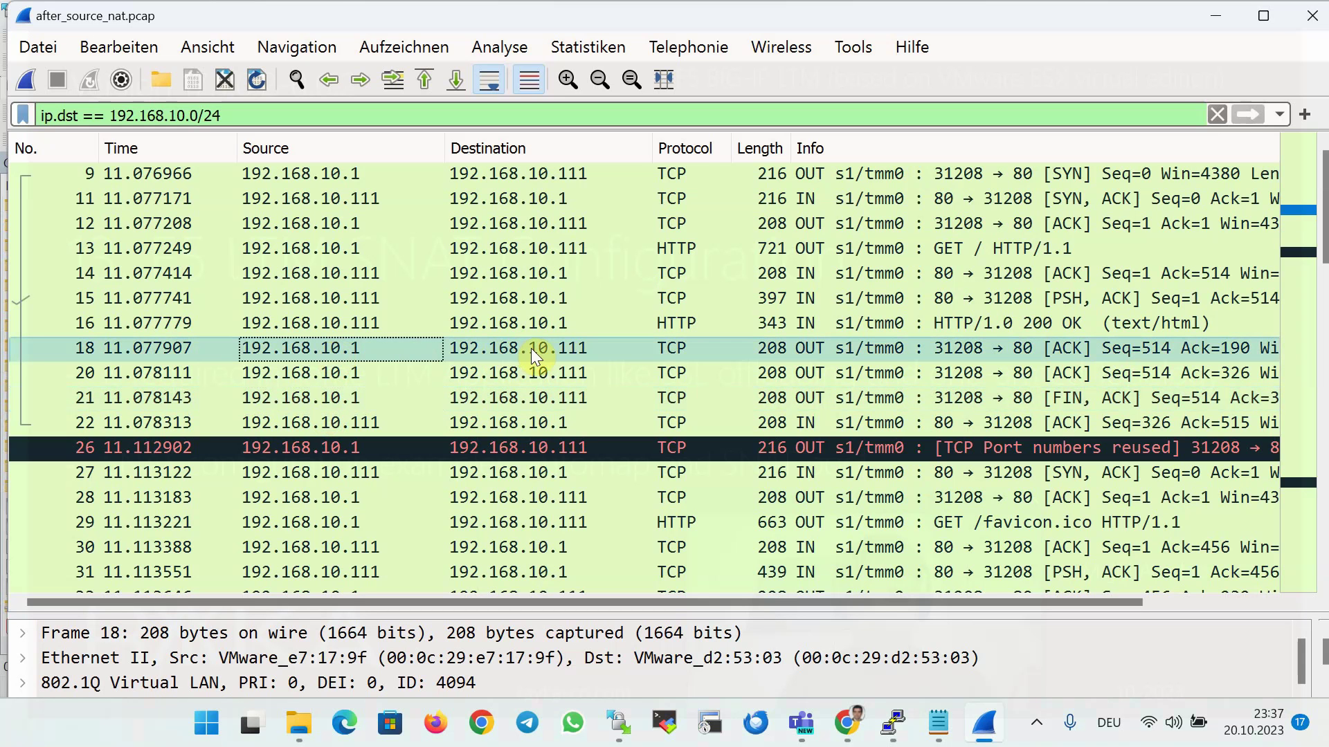
left_click(850, 727)
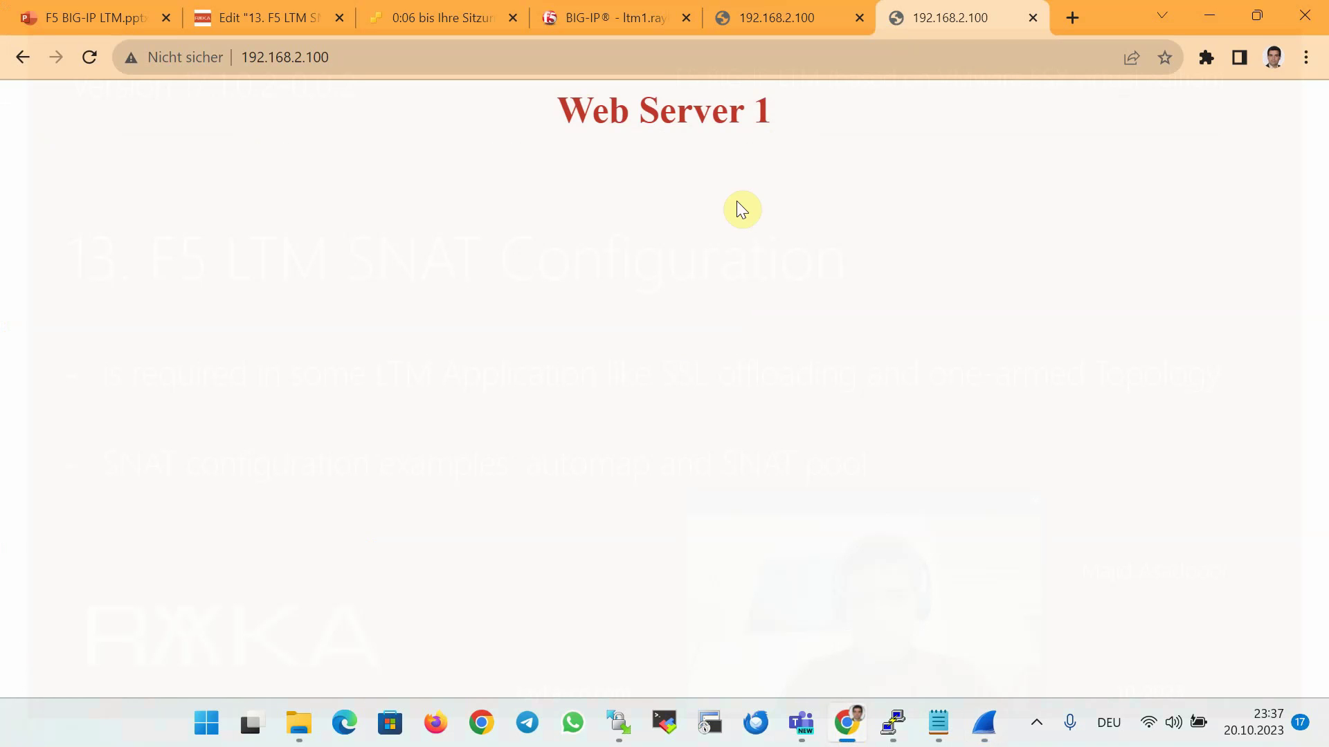
left_click(1218, 20)
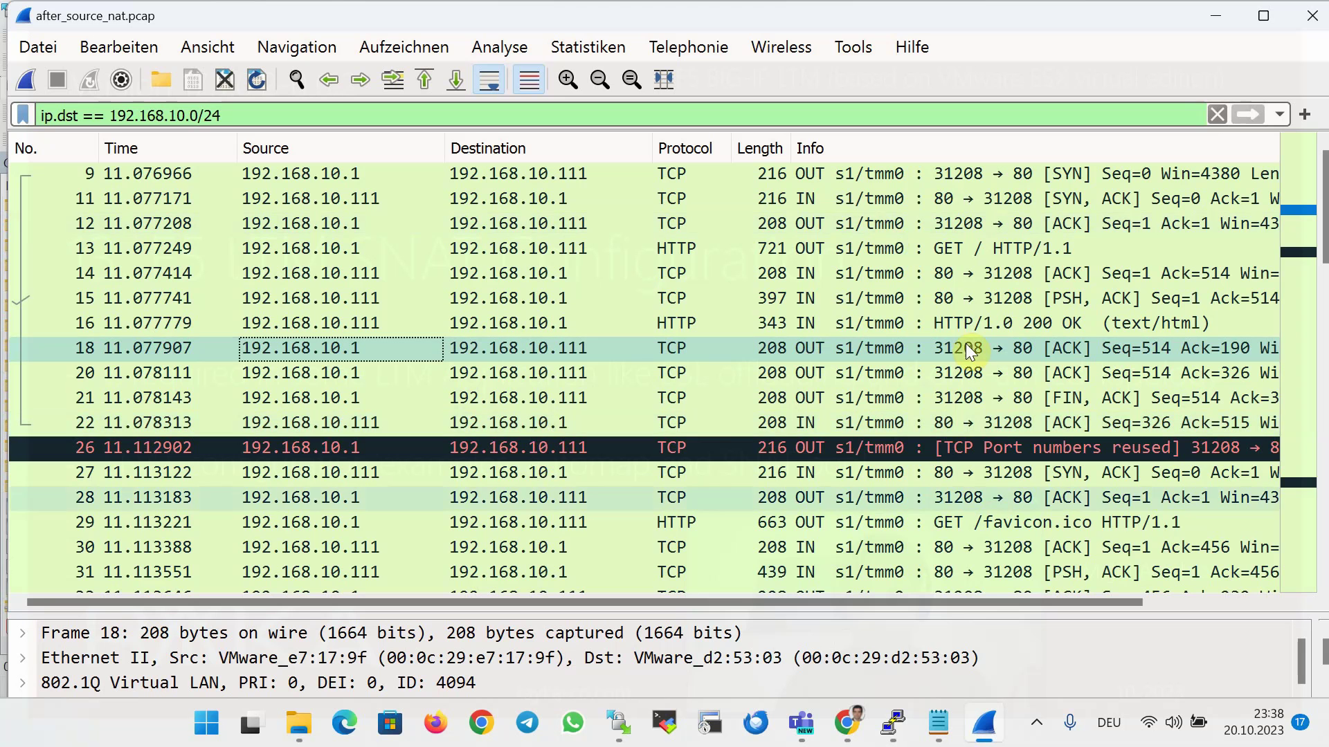
Switch to Chrome and open the list of self IPs in the BIG-IP network configuration
left_click(856, 732)
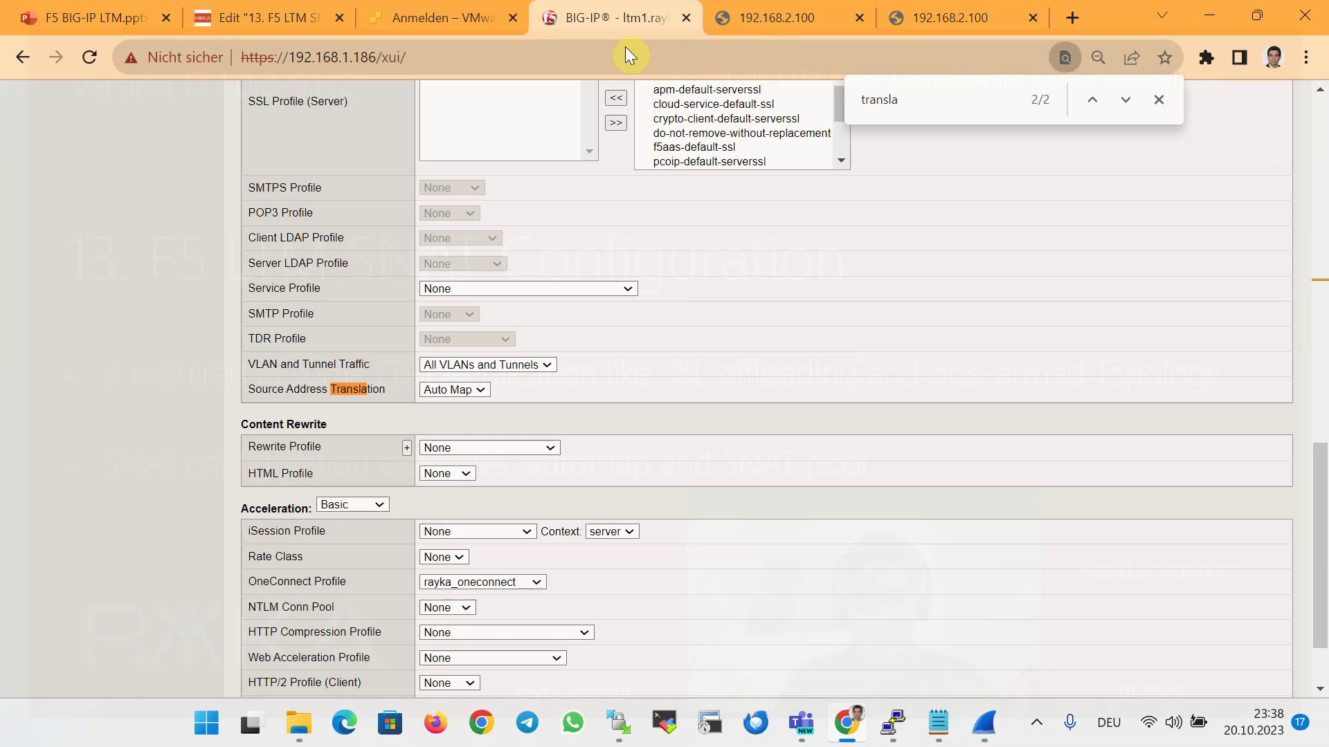
scroll(437, 437, "up", 13)
scroll(207, 488, "down", 4)
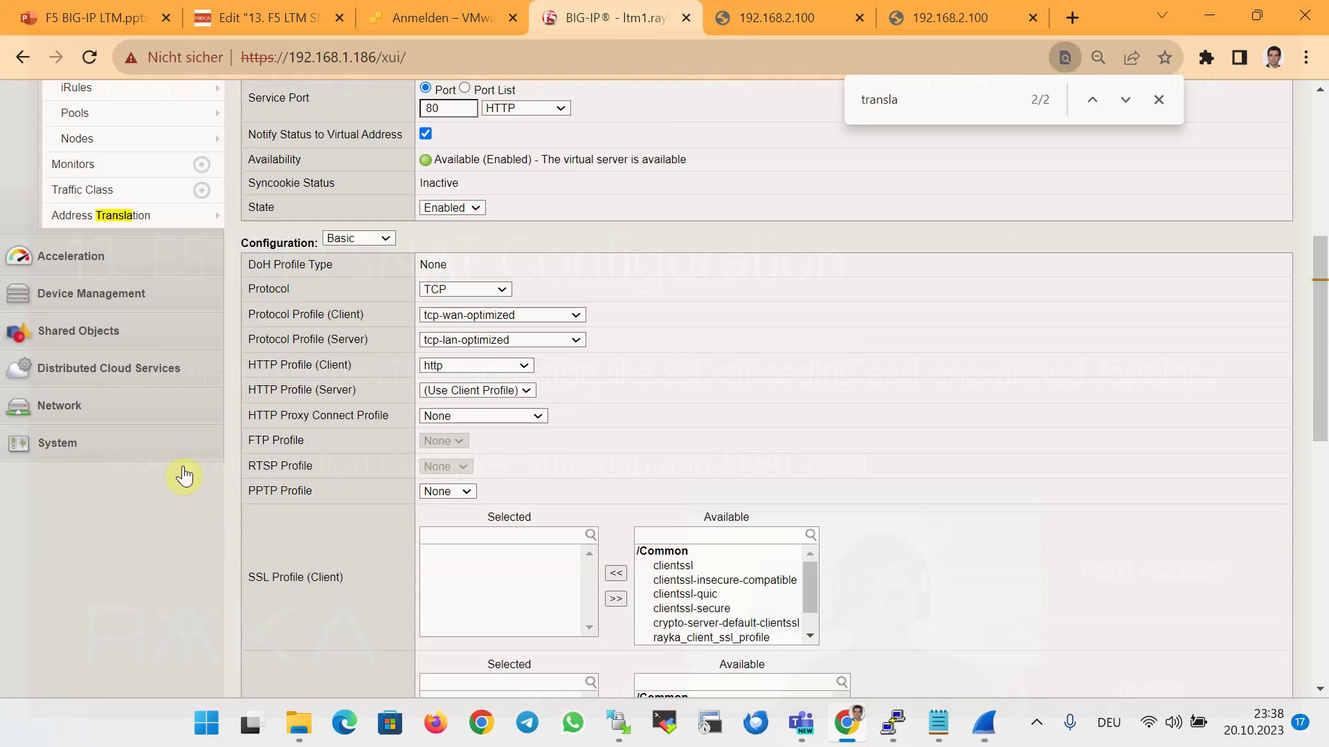
left_click(97, 412)
left_click(104, 489)
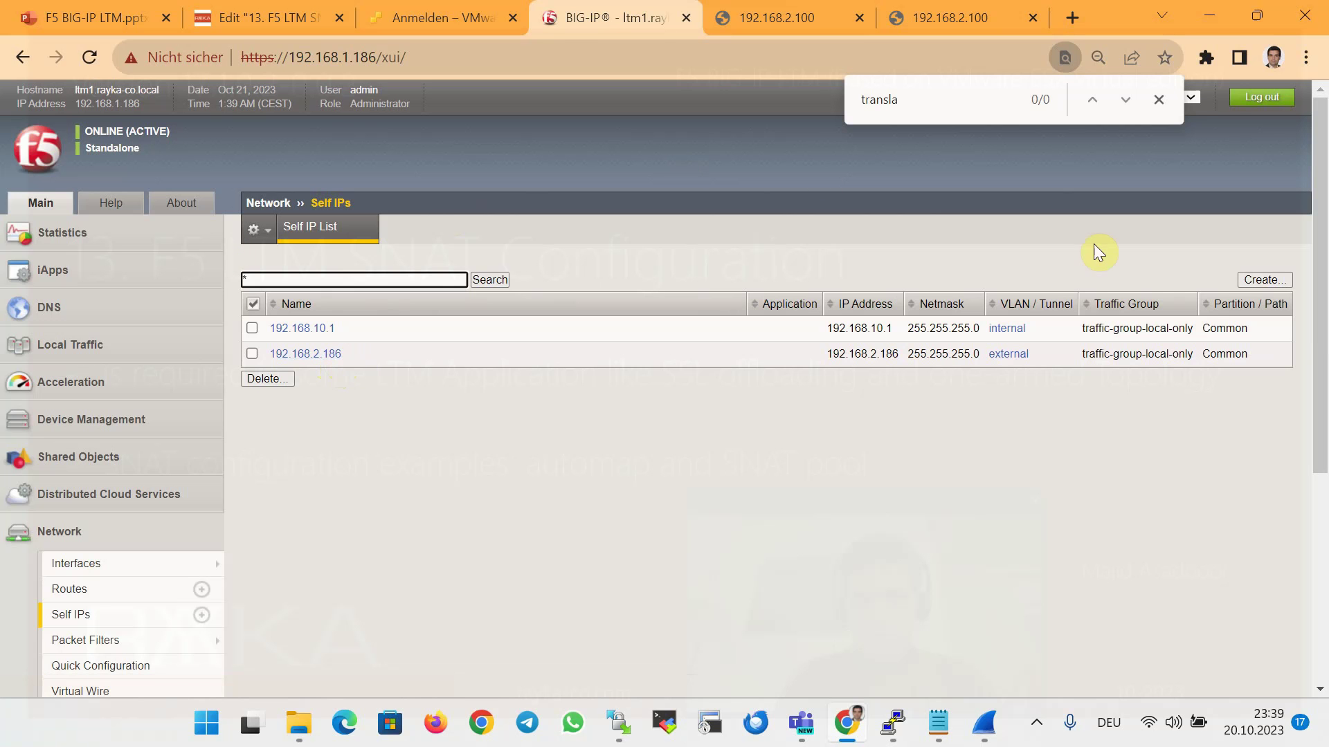
Create a new self IP named floating_internal and assign it to traffic-group-1 (floating)
left_click(1261, 281)
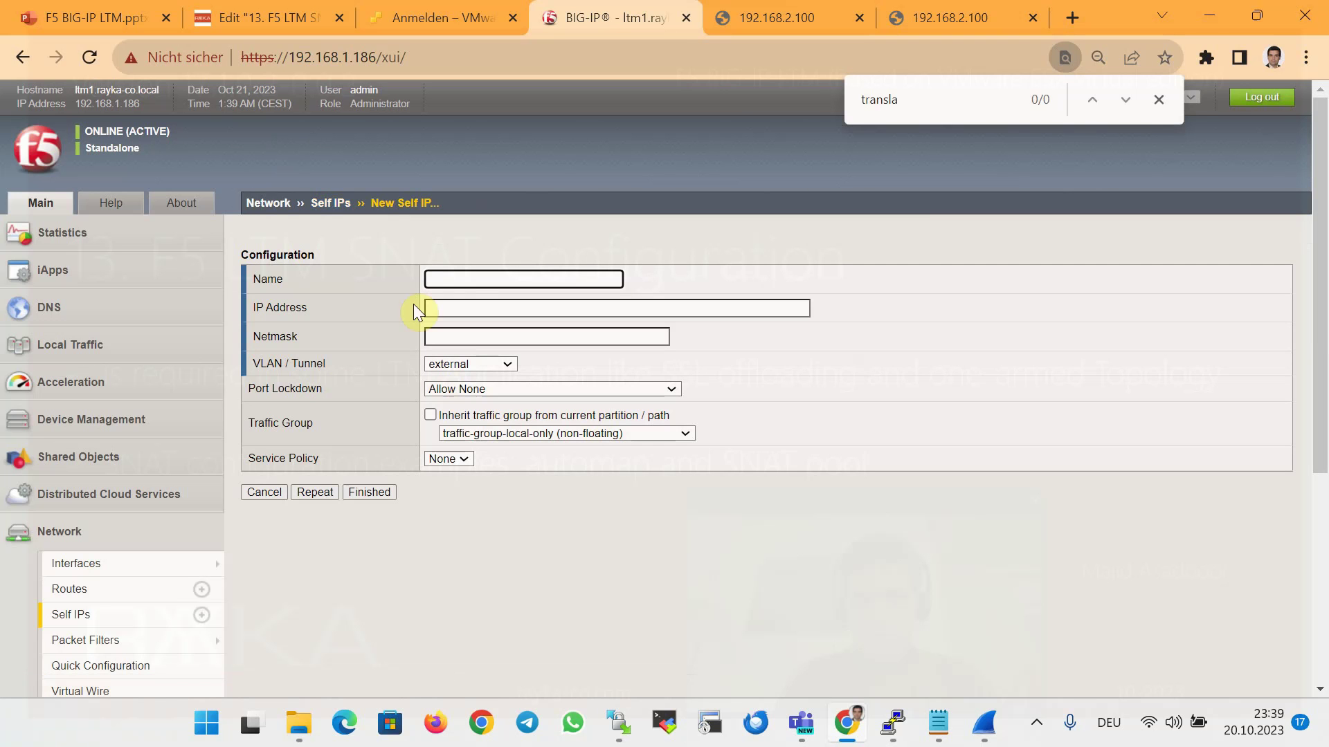
left_click(458, 277)
type("floating_internal")
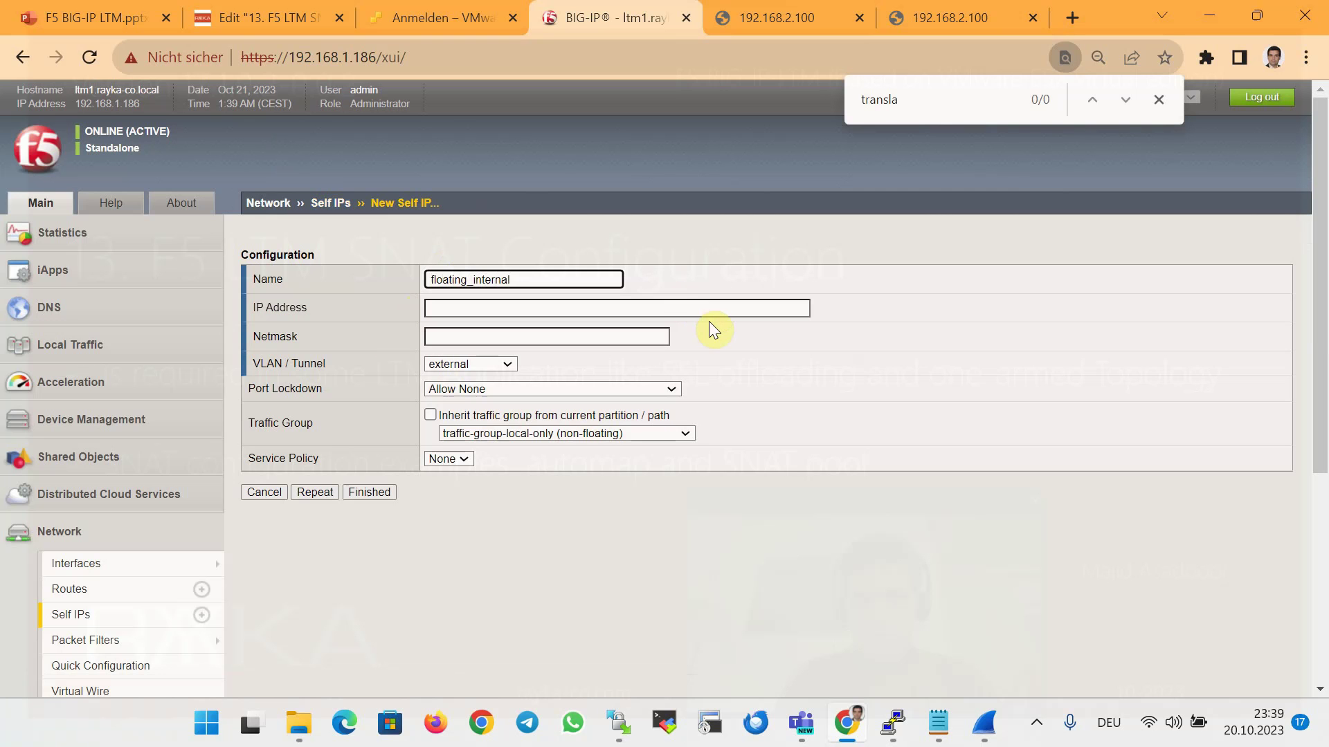
left_click(680, 435)
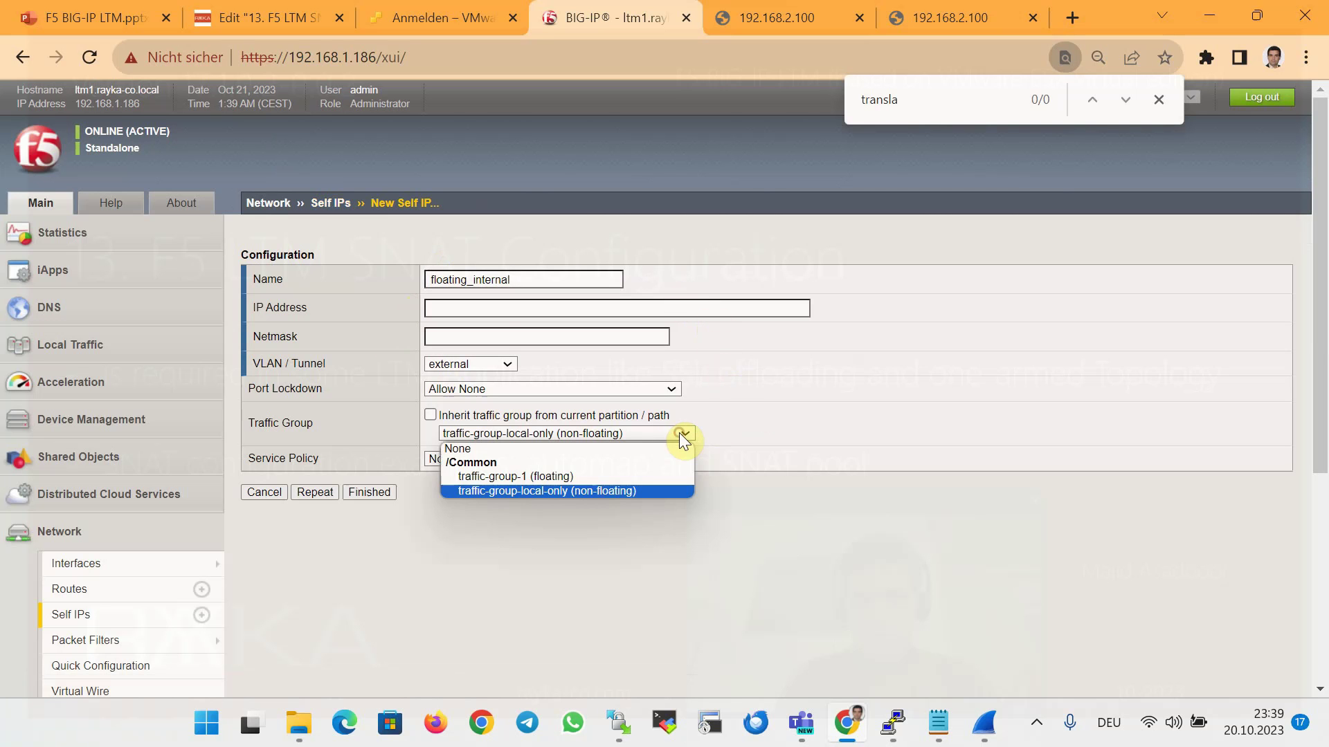
left_click(613, 476)
Give the new self IP the address 192.168.10.2, netmask 255.255.255.0 and VLAN internal, and save it
left_click(502, 304)
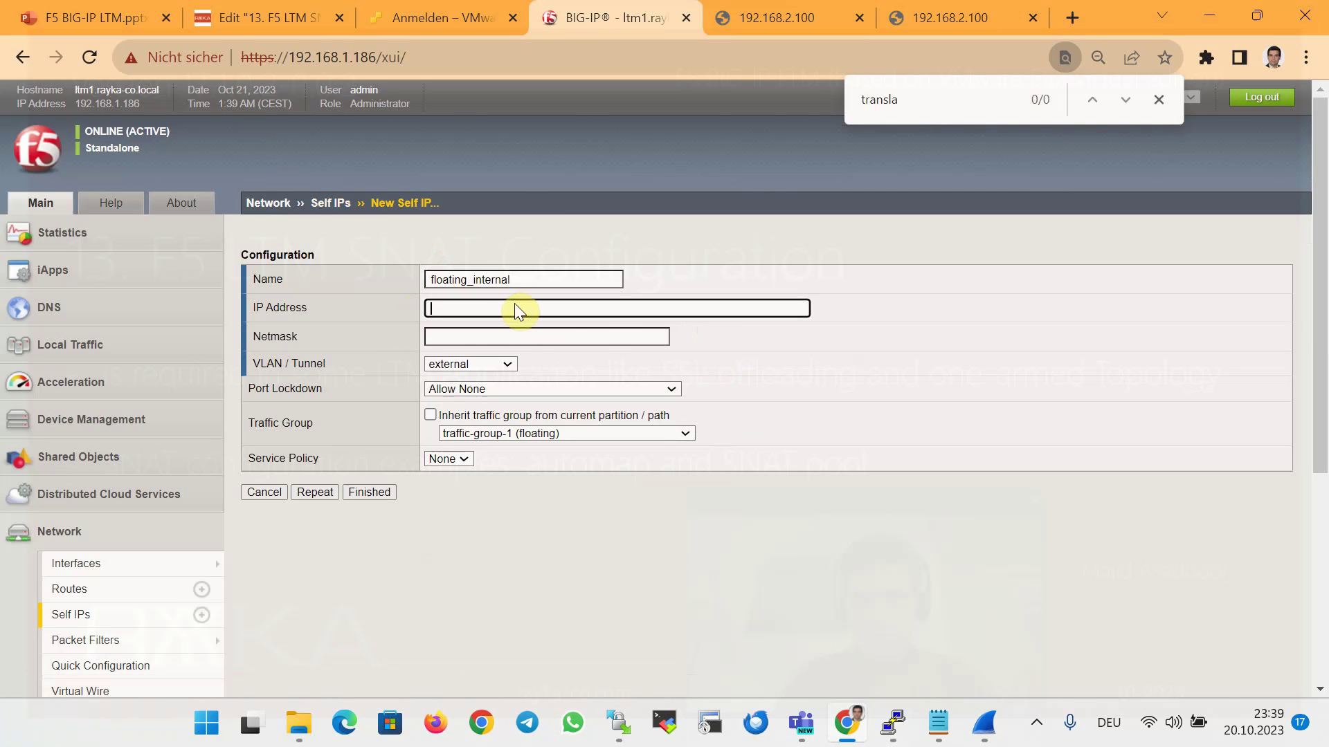
type("192.168.10.2")
key("Tab")
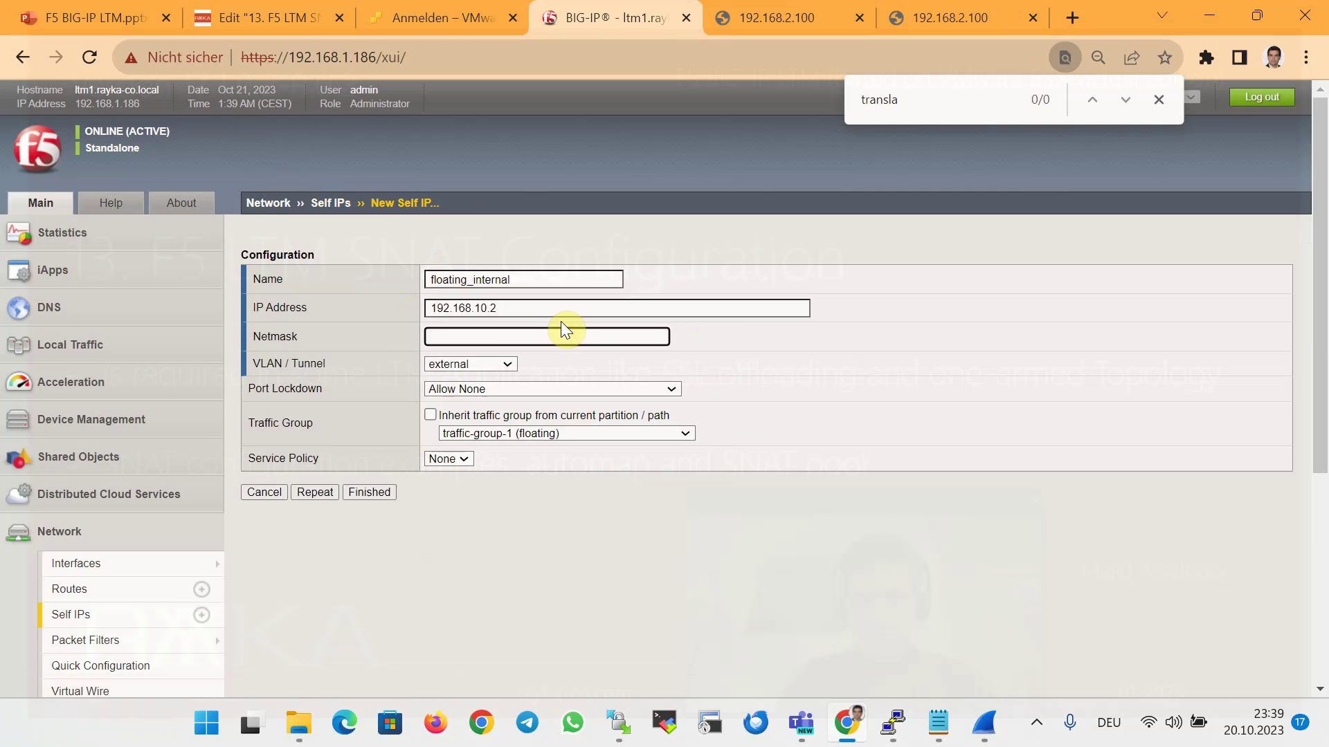
type("255.255.255.0")
left_click(503, 366)
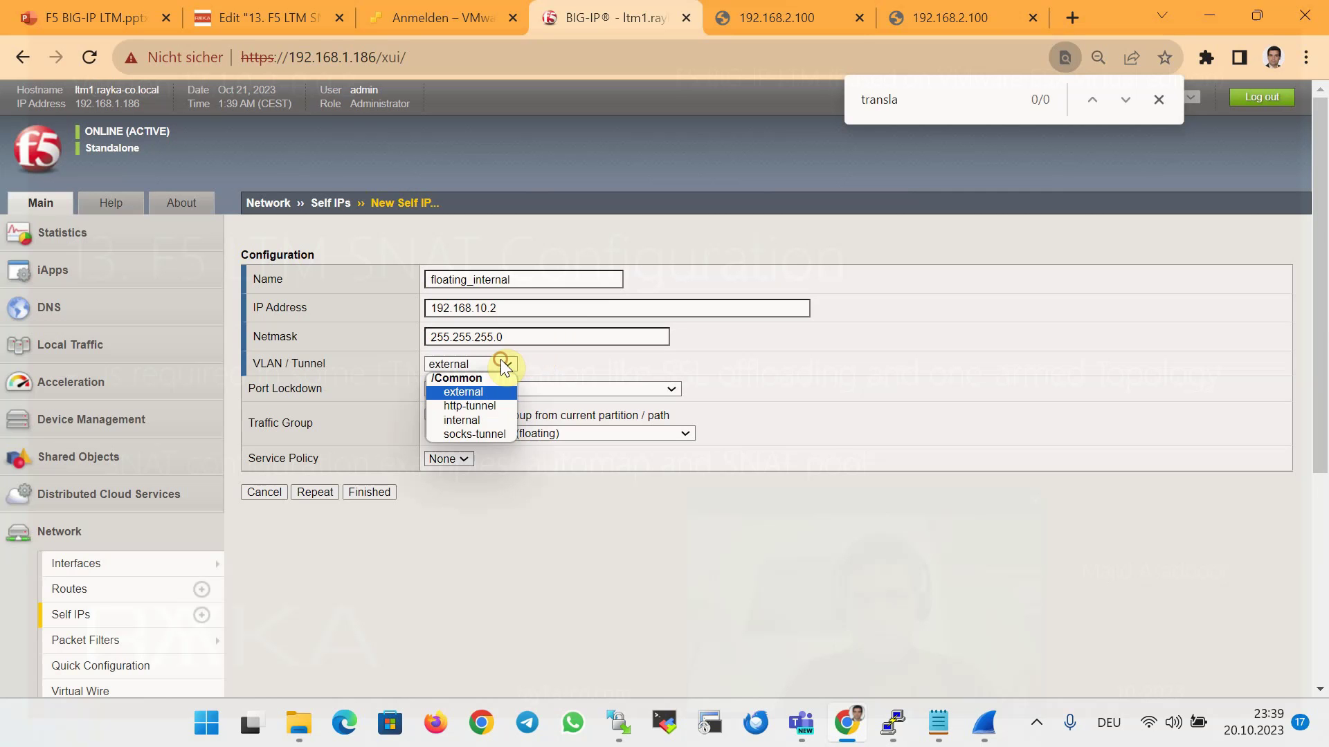
left_click(510, 420)
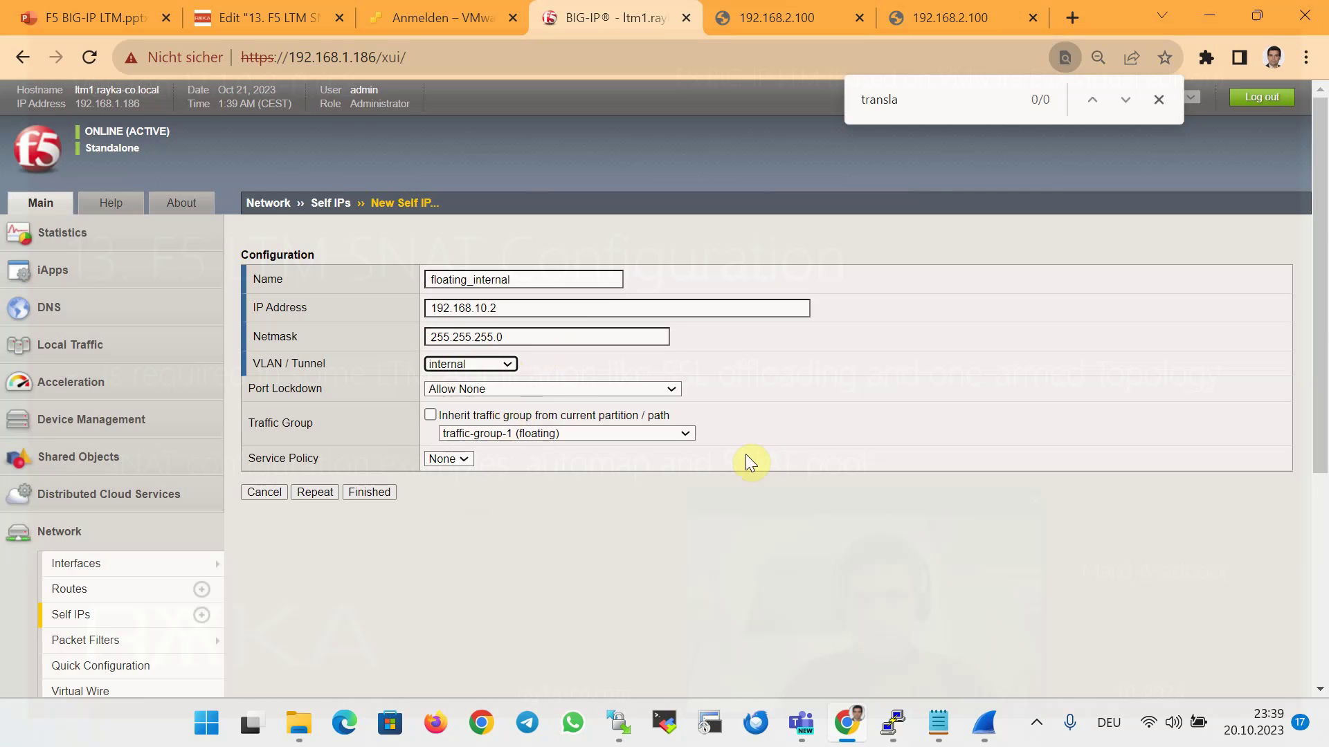
left_click(375, 494)
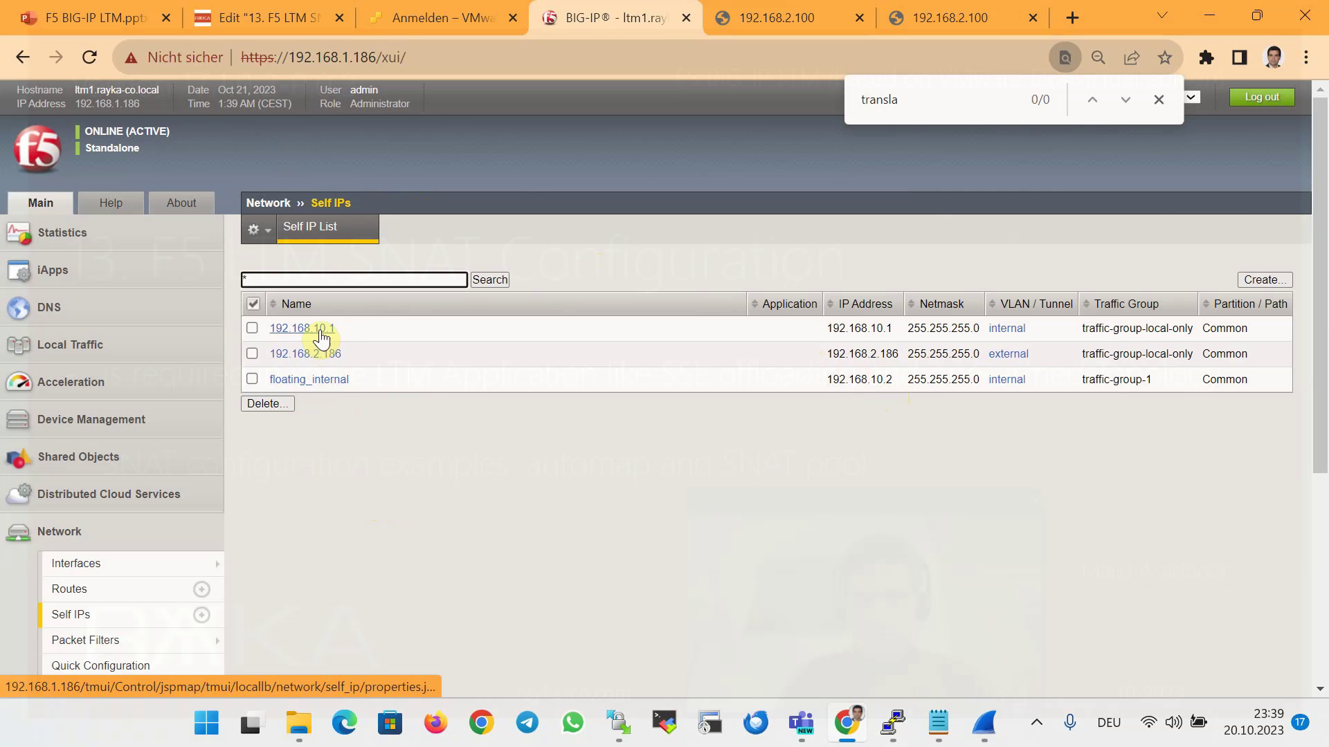
double_click(90, 347)
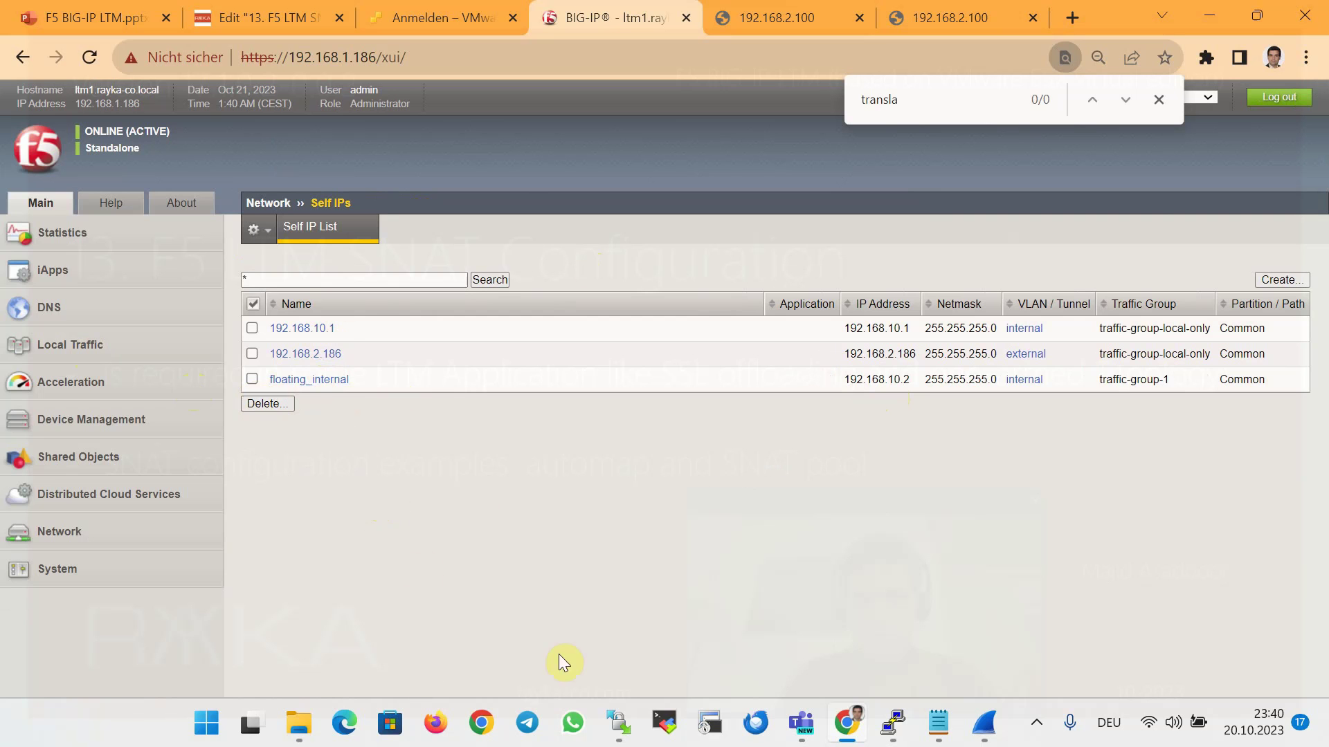
Switch to PuTTY and rerun the last tcpdump capture, writing it to /var/tmp/after_source_nat_with_automap.pcap
left_click(893, 724)
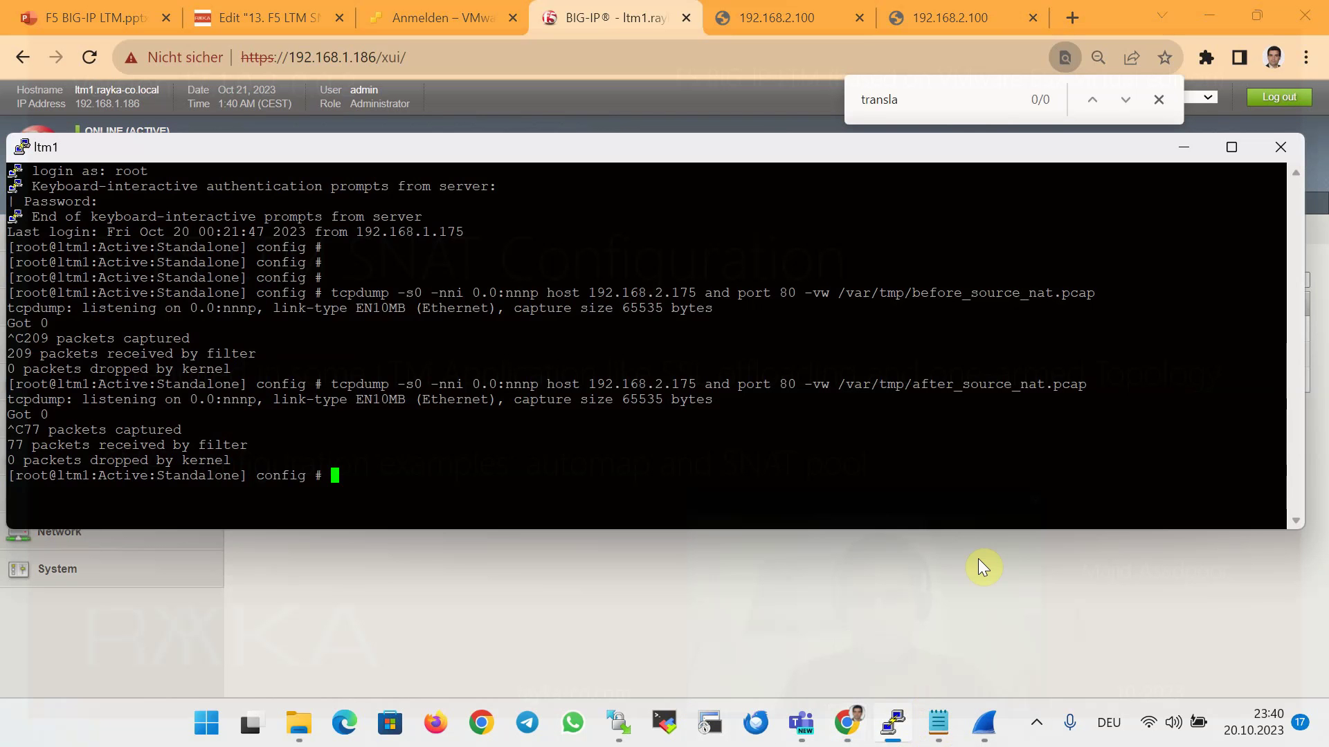
key("Up")
key("Left")
key("Left")
key("Left")
key("Left")
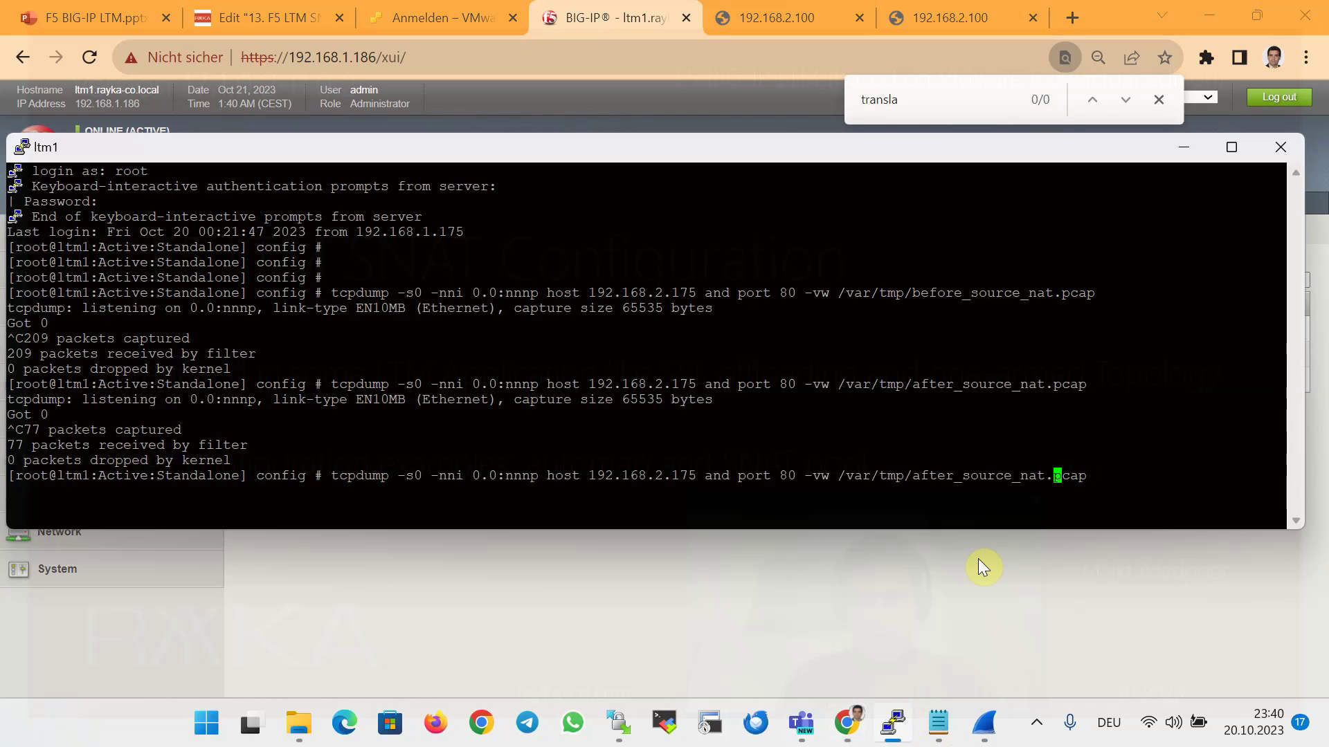
key("Left")
type("_with_automap")
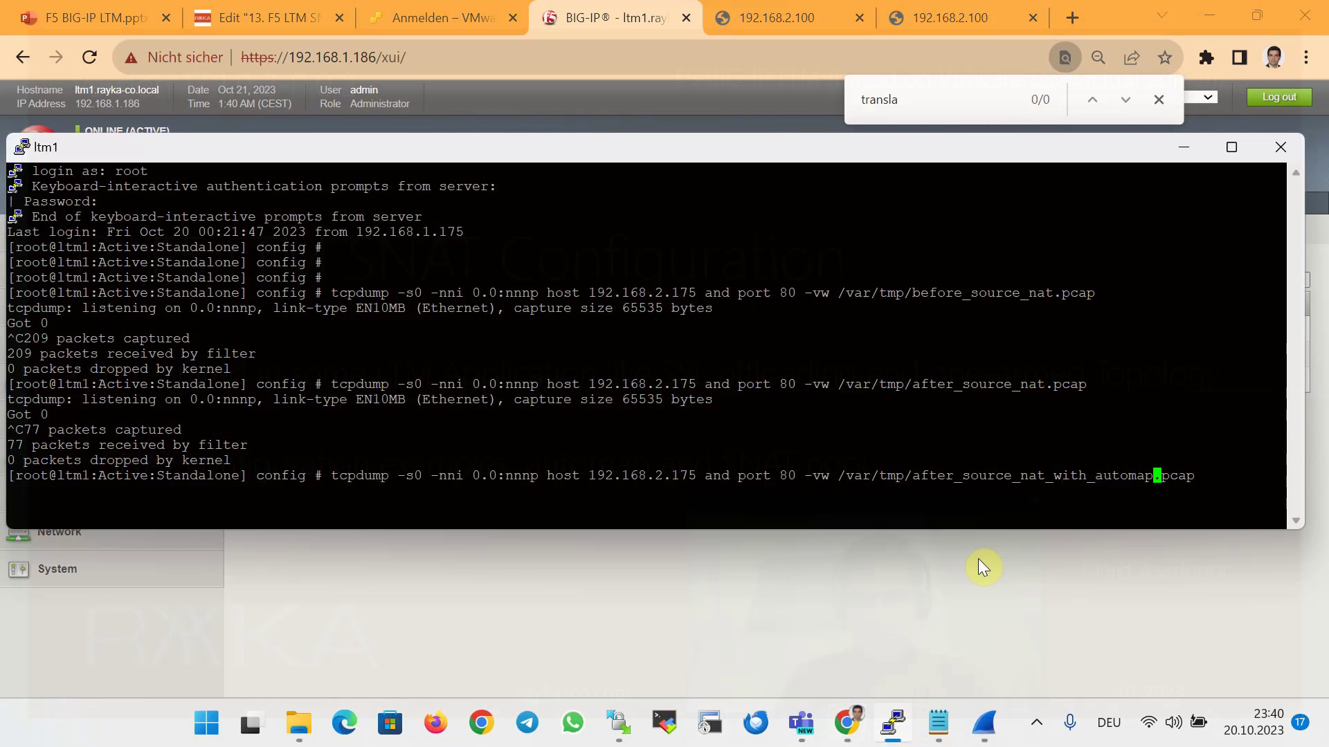
key("Return")
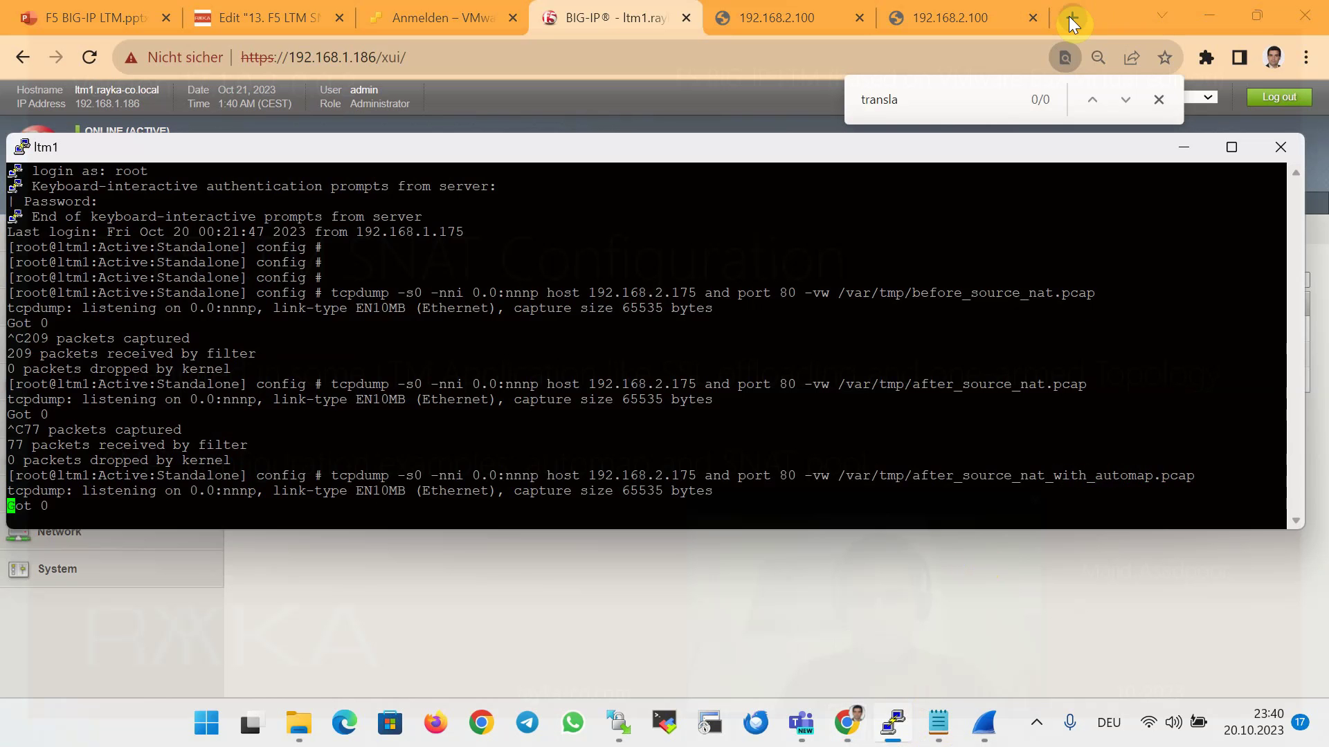
Switch to Chrome, open 192.168.2.100 in a new tab and reload the page several times to generate web traffic
left_click(1071, 18)
type("192.168.2.")
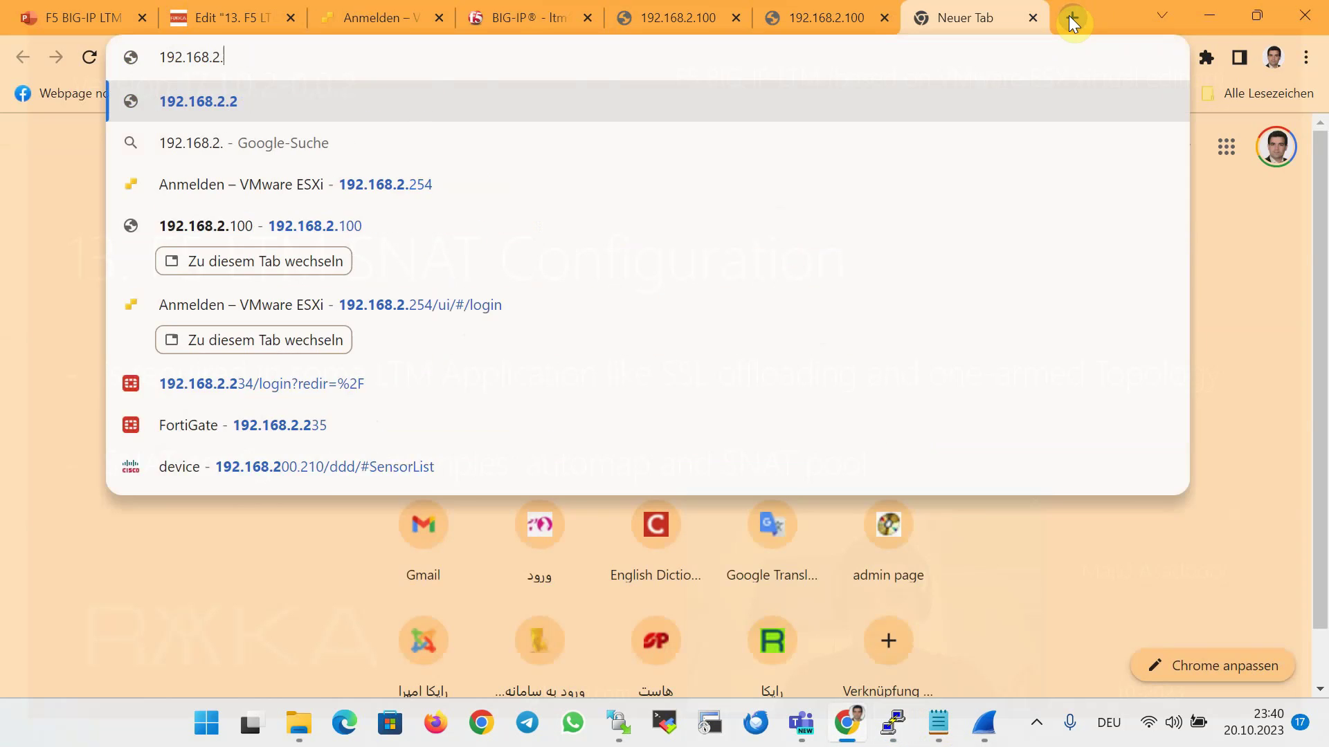
type("100")
key("Return")
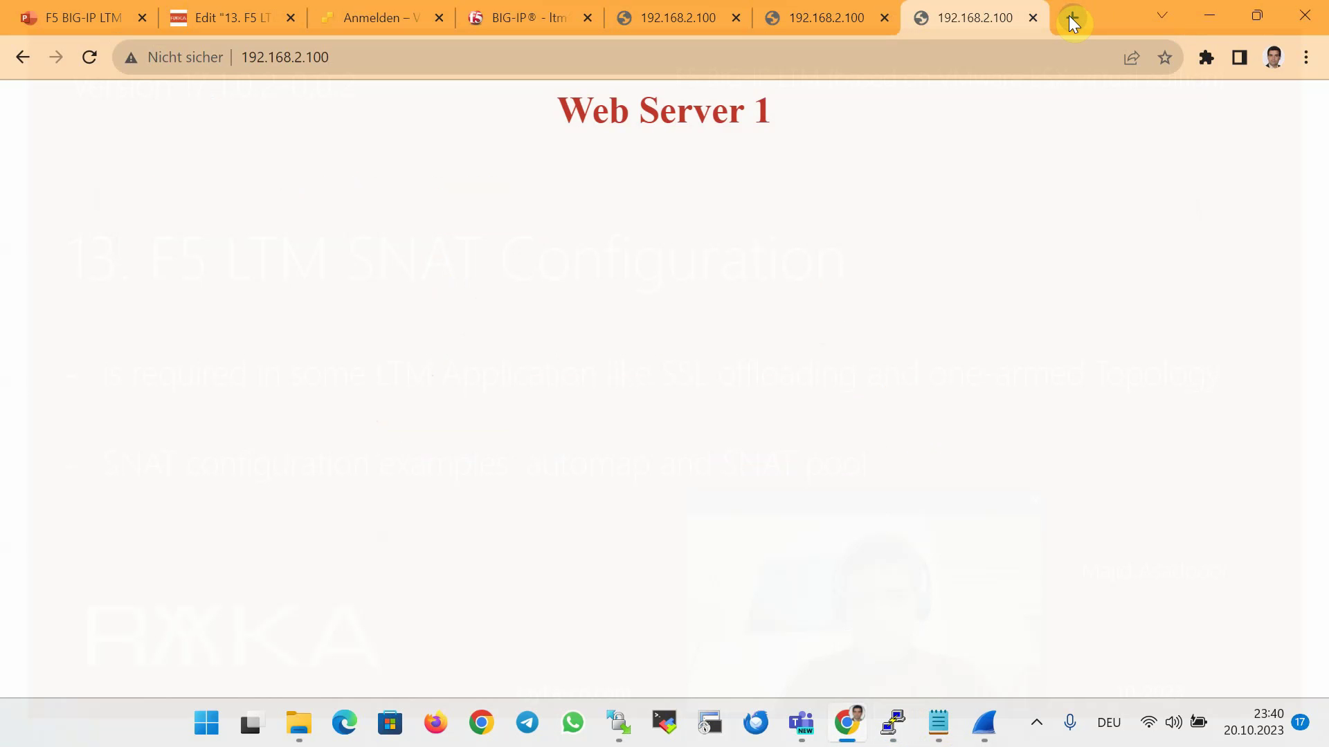
key("F5")
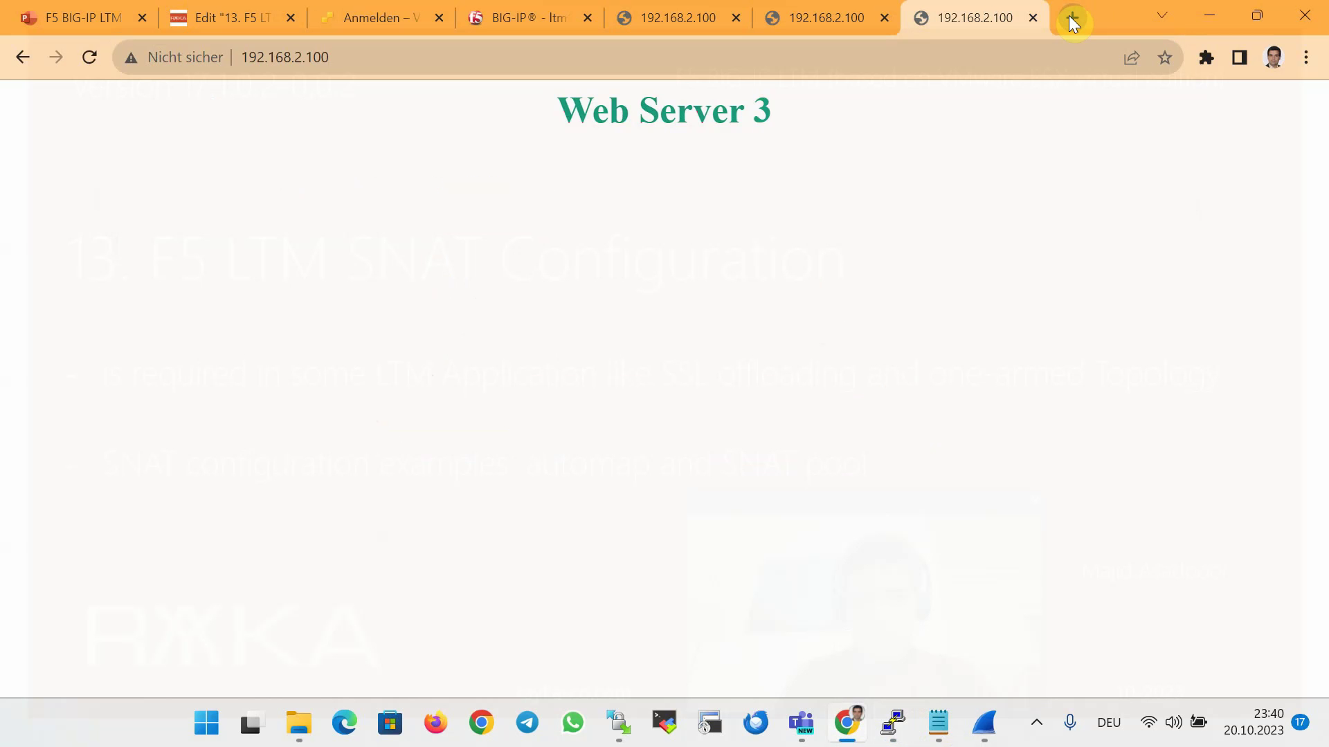
key("F5")
key("F5")
Stop the tcpdump capture in PuTTY and use WinSCP to download after_source_nat_with_automap.pcap from /var/tmp/ to the local Downloads folder
left_click(892, 722)
key("ctrl+c")
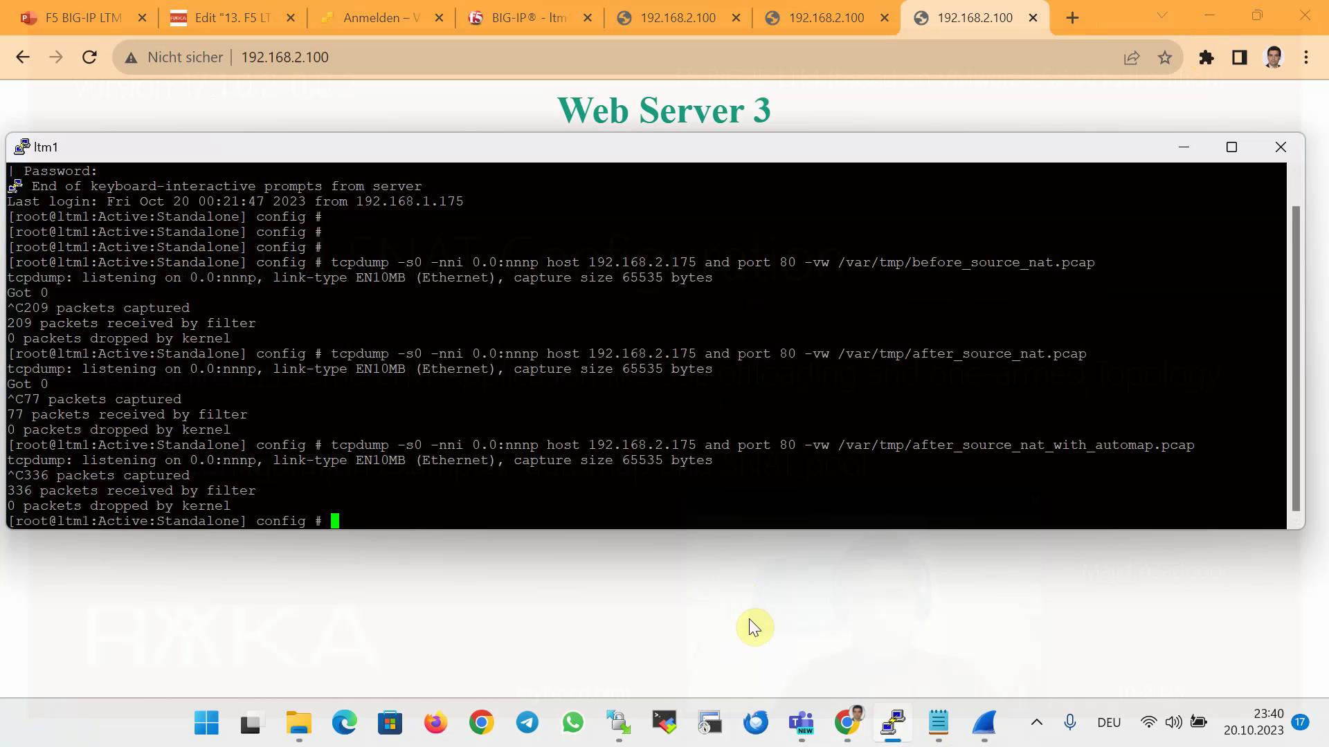
left_click(618, 723)
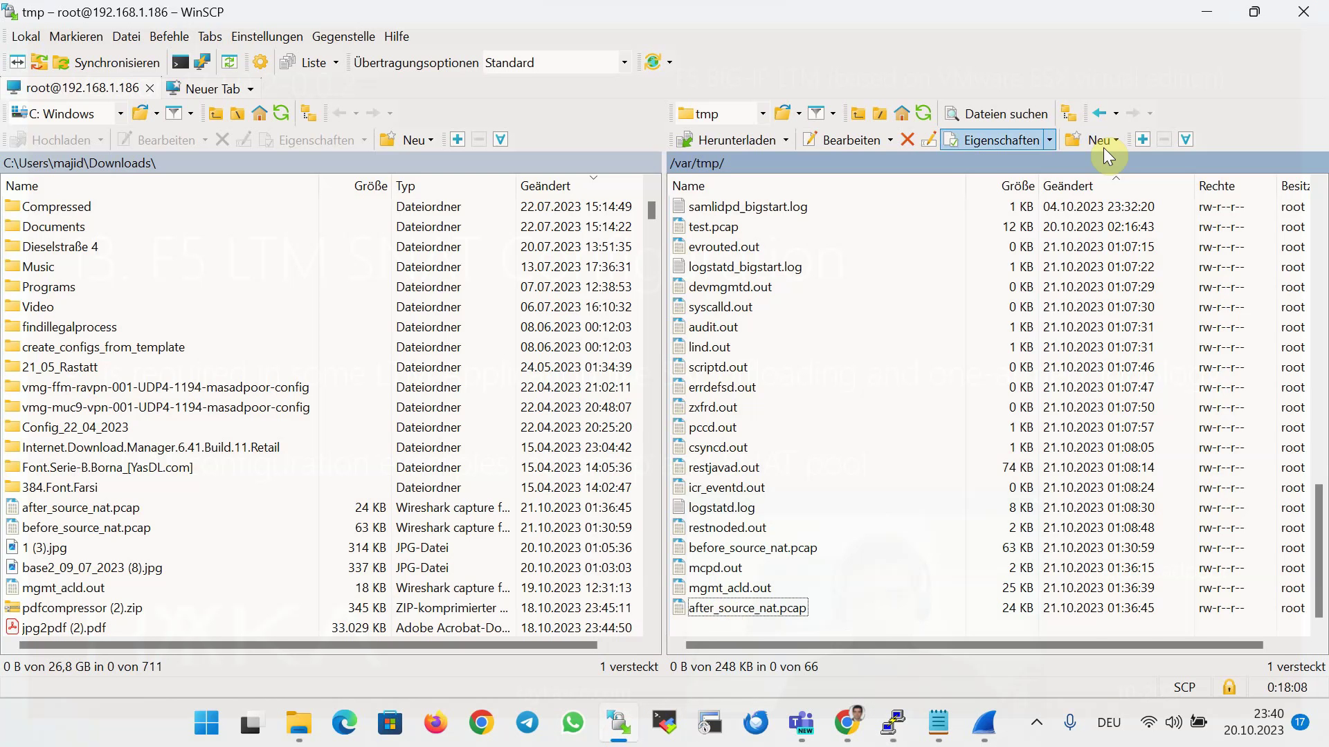
left_click(920, 114)
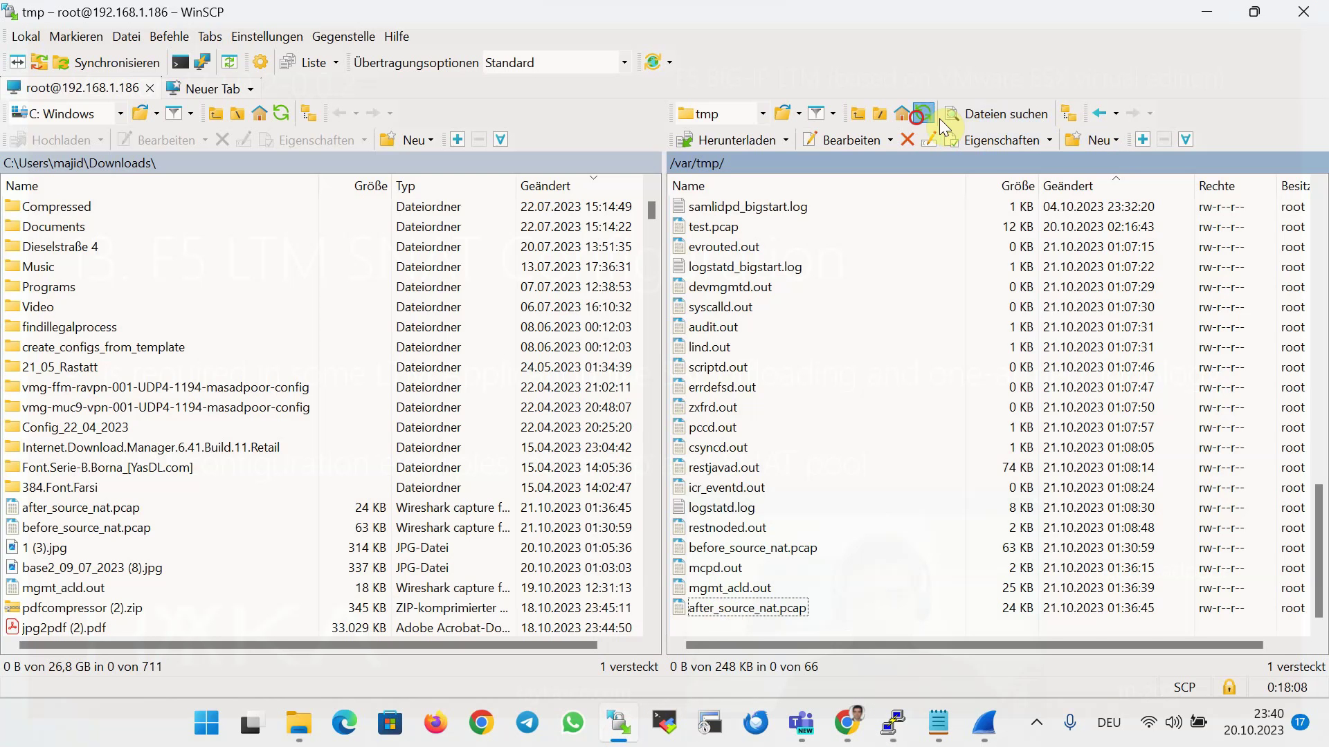
left_click(820, 609)
scroll(820, 609, "down", 1)
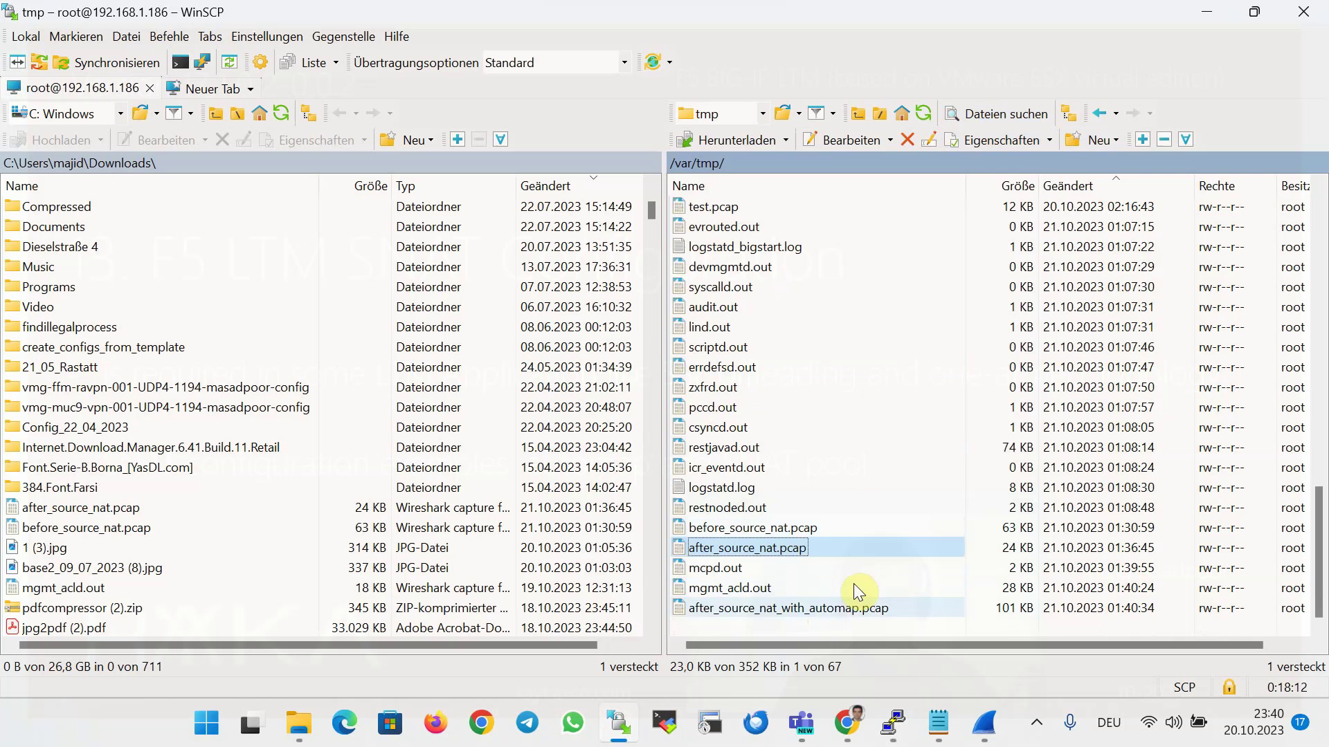
left_click(833, 612)
right_click(836, 615)
mouse_move(928, 417)
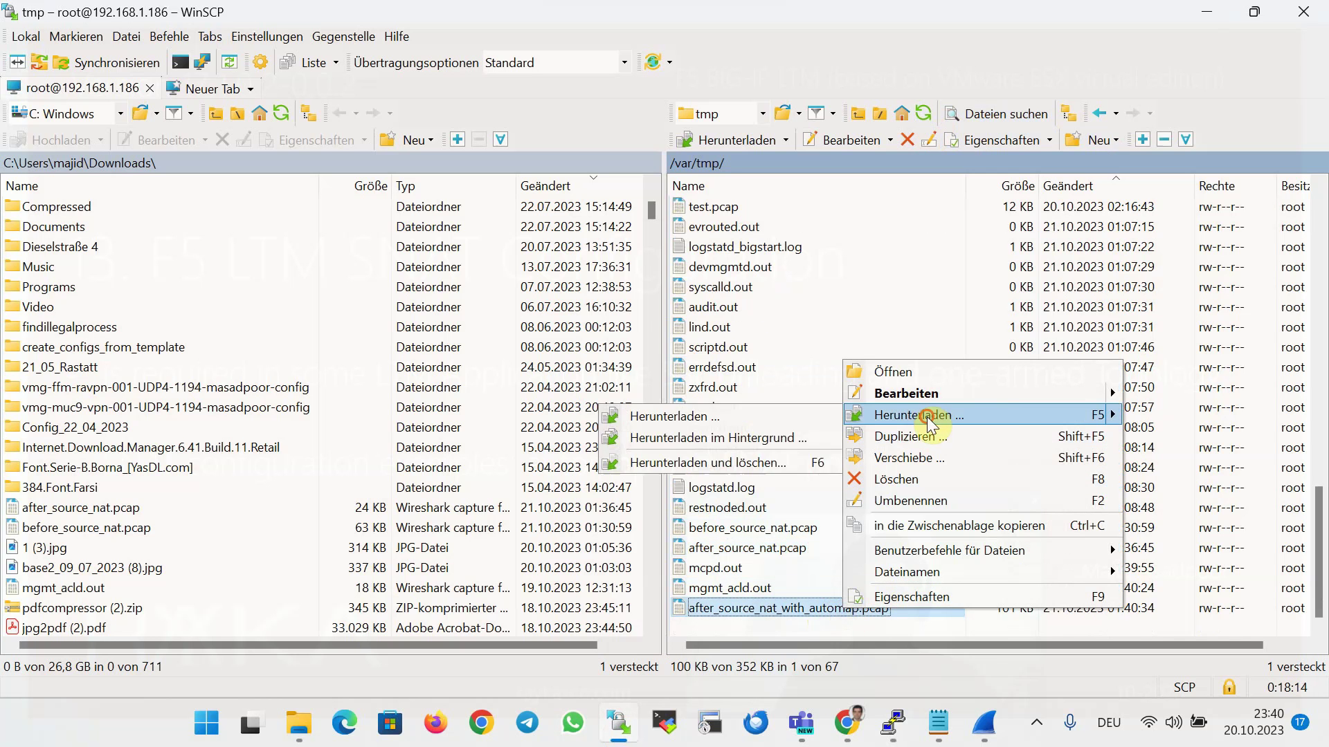
left_click(733, 415)
left_click(728, 414)
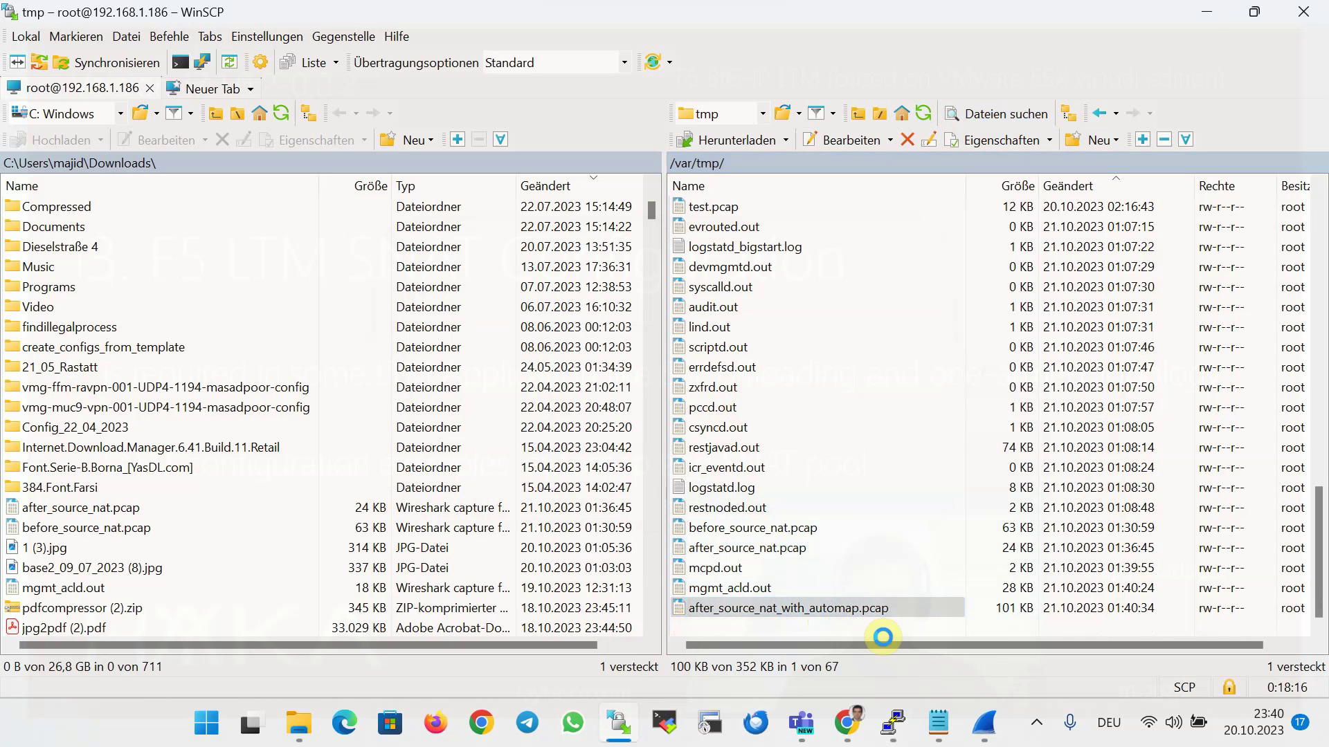
Switch to Wireshark and open the capture file after_source_nat_with_automap.pcap from the Downloads folder
left_click(984, 723)
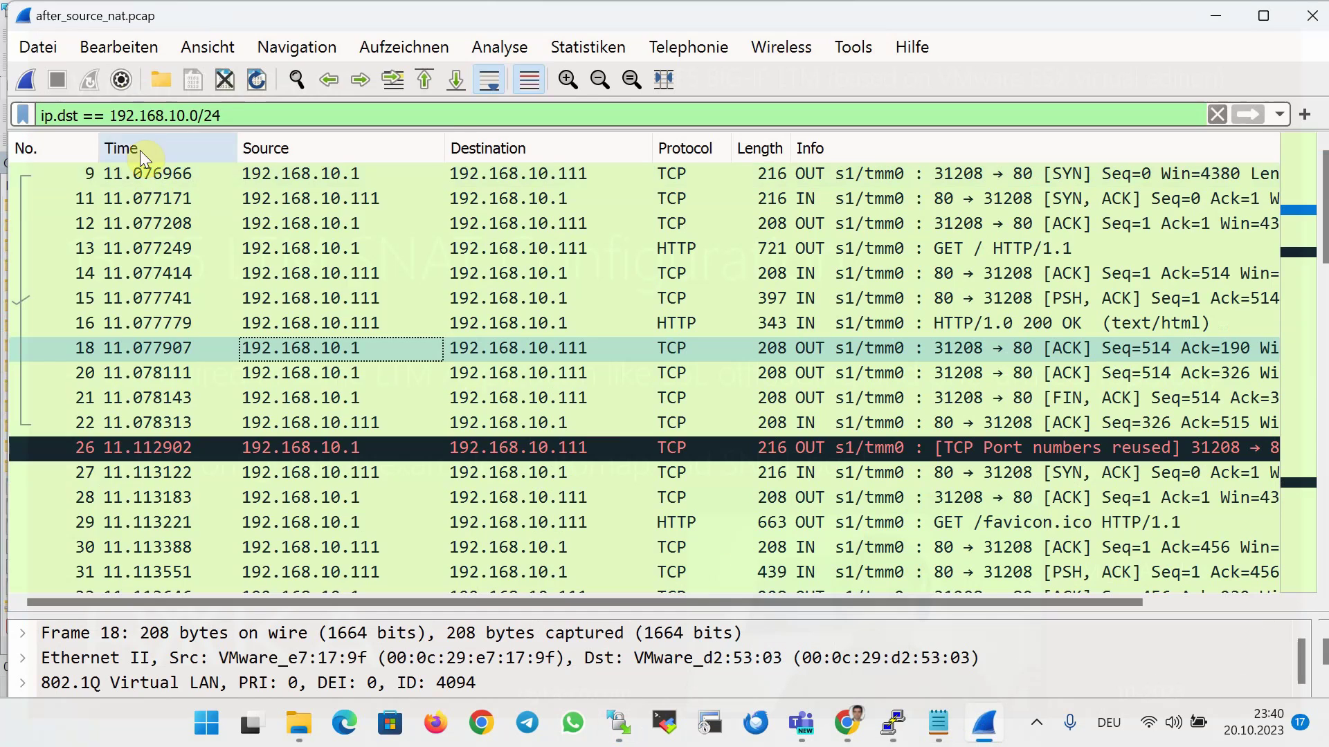
left_click(38, 47)
left_click(70, 77)
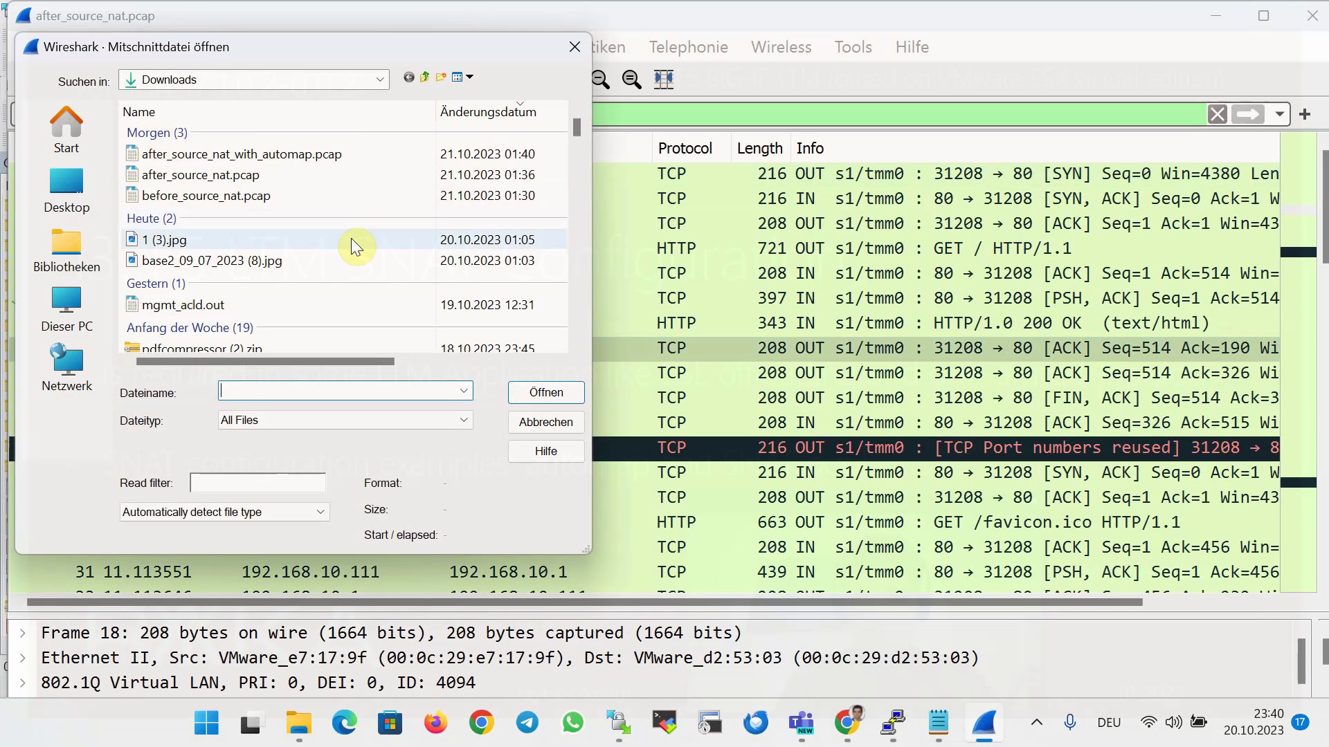
double_click(263, 153)
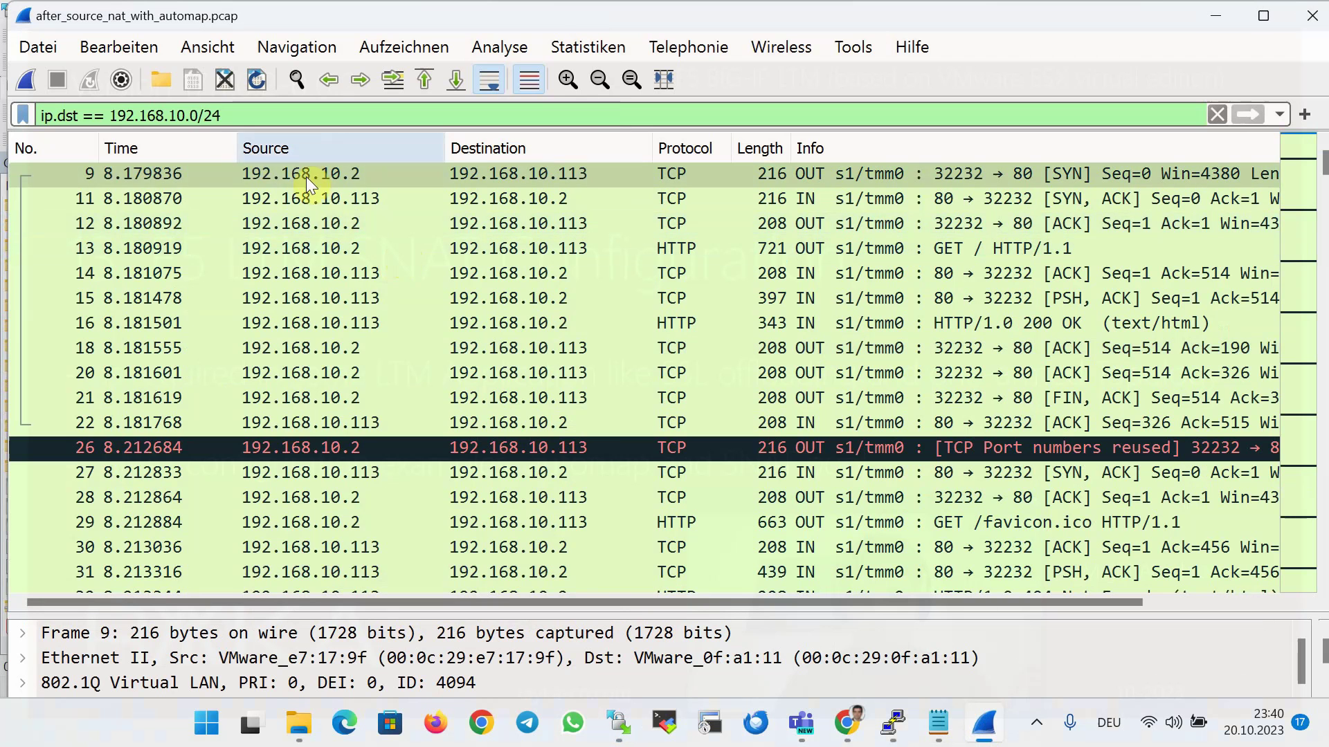
Apply the display filter "ip.src == 192.168.2.175 && ip.dst == 192.168.10.0/24" to check for packets that keep the client's source address
left_click(283, 115)
key("BackSpace")
key("BackSpace")
key("BackSpace")
key("BackSpace")
key("BackSpace")
key("BackSpace")
key("BackSpace")
key("BackSpace")
key("BackSpace")
key("BackSpace")
key("BackSpace")
key("BackSpace")
key("BackSpace")
key("BackSpace")
key("BackSpace")
key("BackSpace")
key("BackSpace")
key("BackSpace")
key("BackSpace")
key("BackSpace")
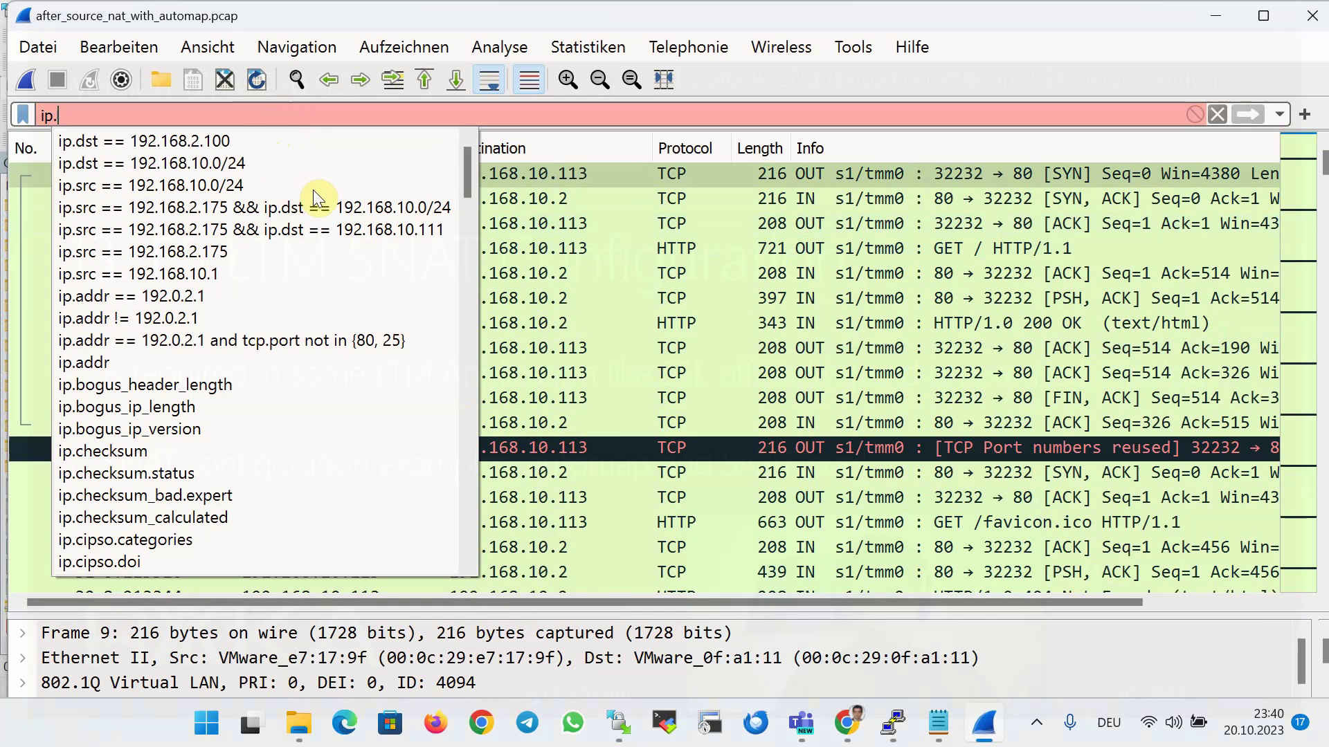
left_click(311, 208)
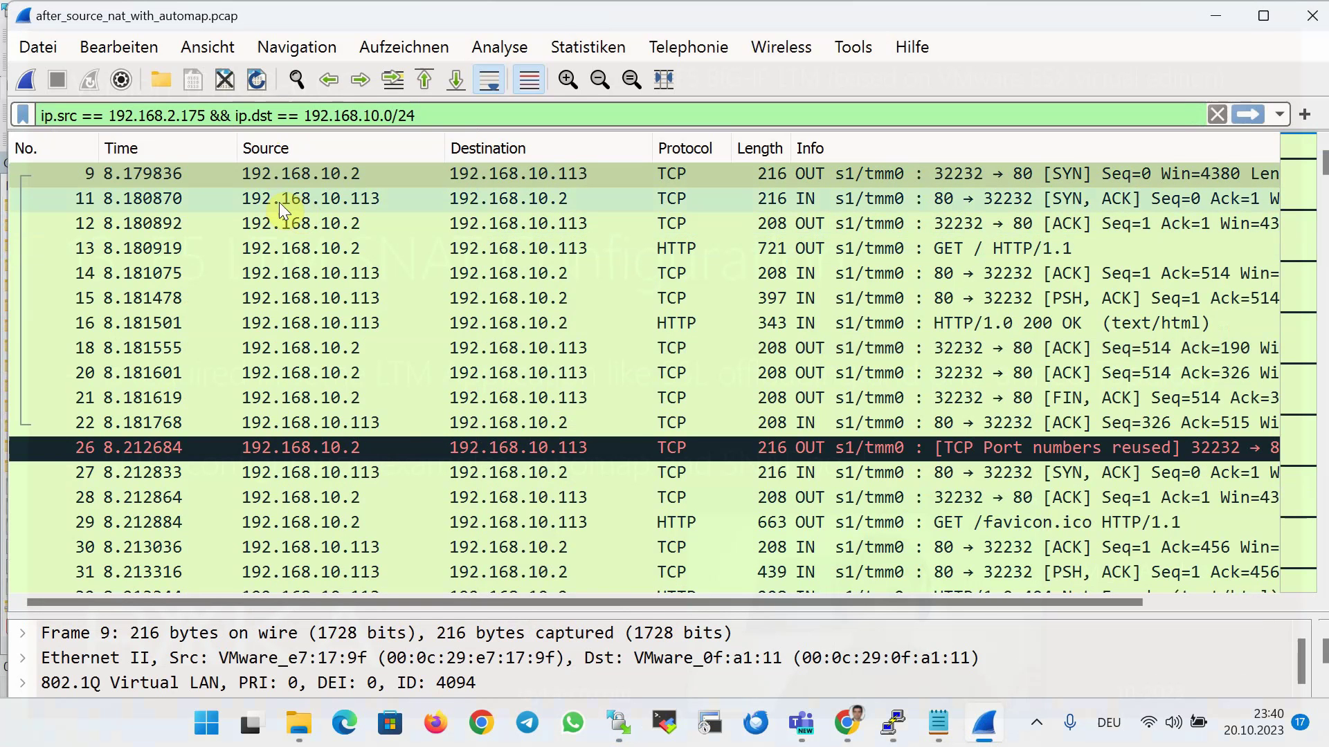
key("Return")
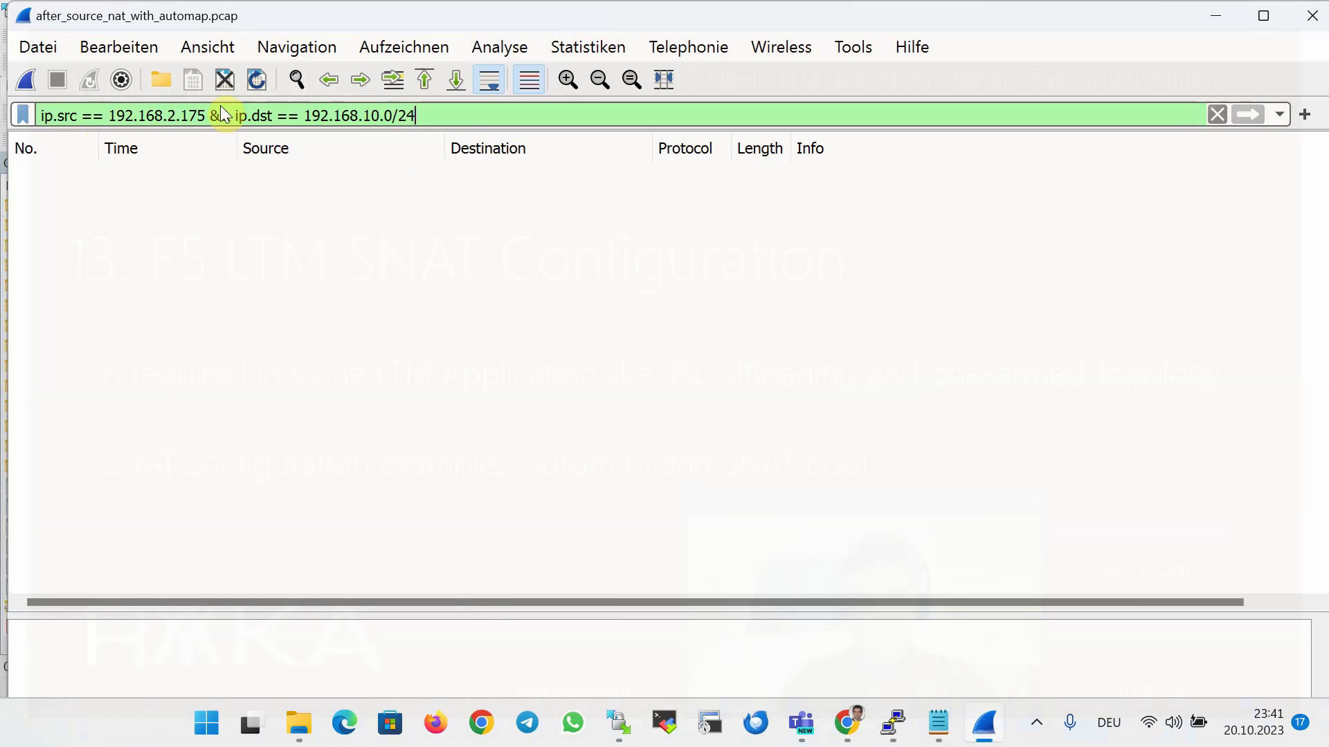
Remove the source condition so the filter reads "ip.dst == 192.168.10.0/24", and inspect the source addresses of the packets sent to the web server
left_click_drag(223, 115, 2, 122)
key("BackSpace")
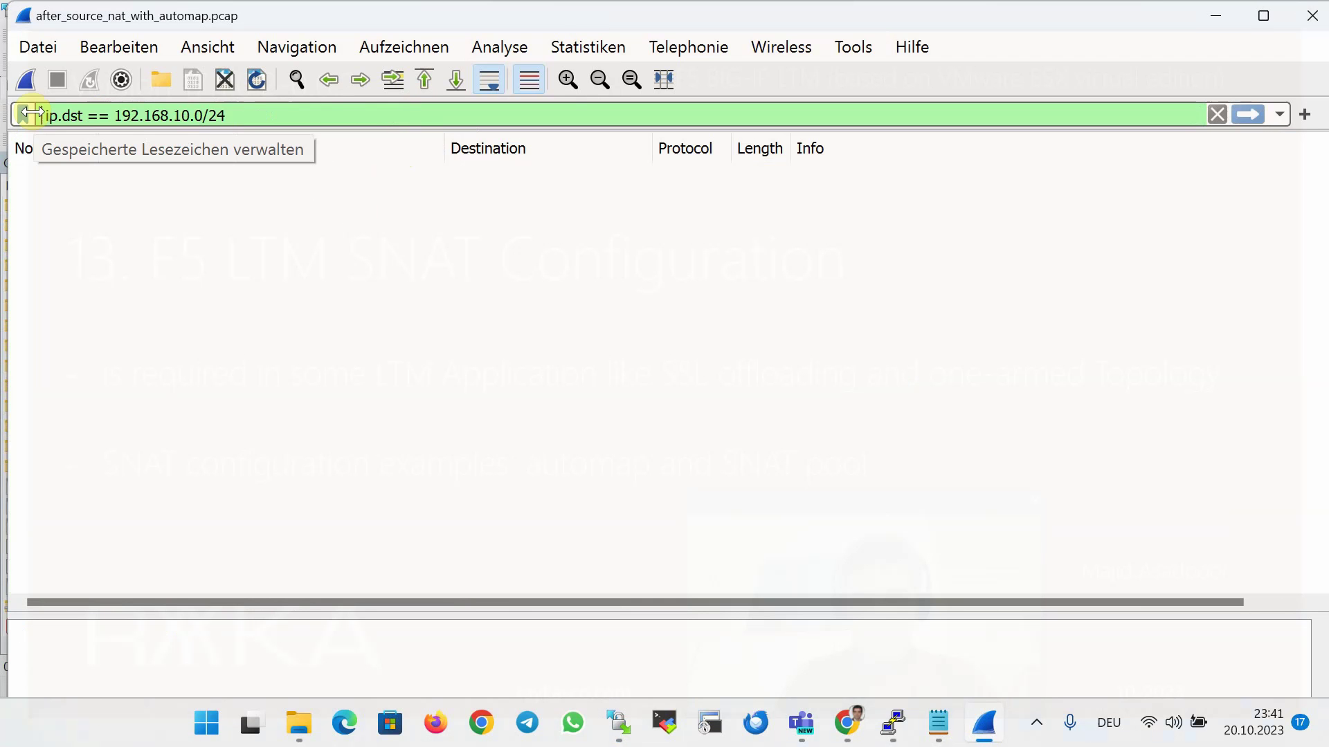
key("Delete")
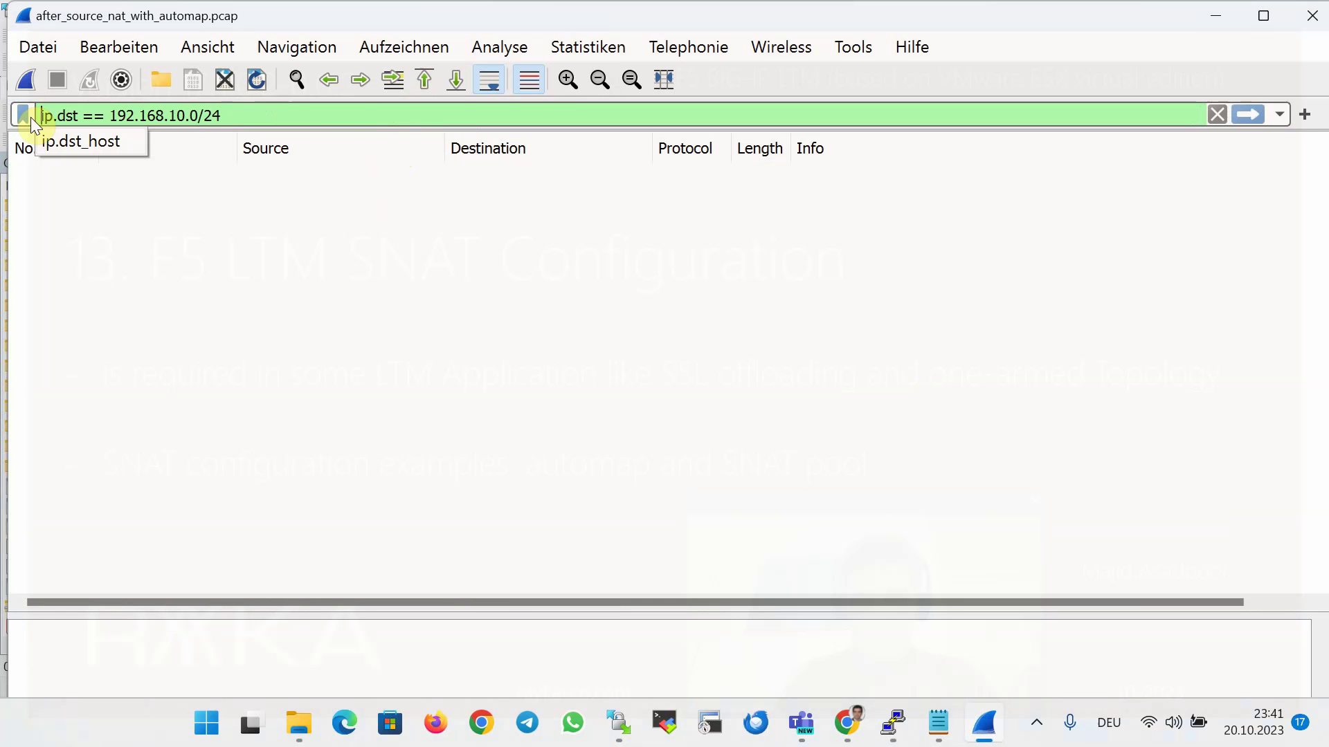
key("Return")
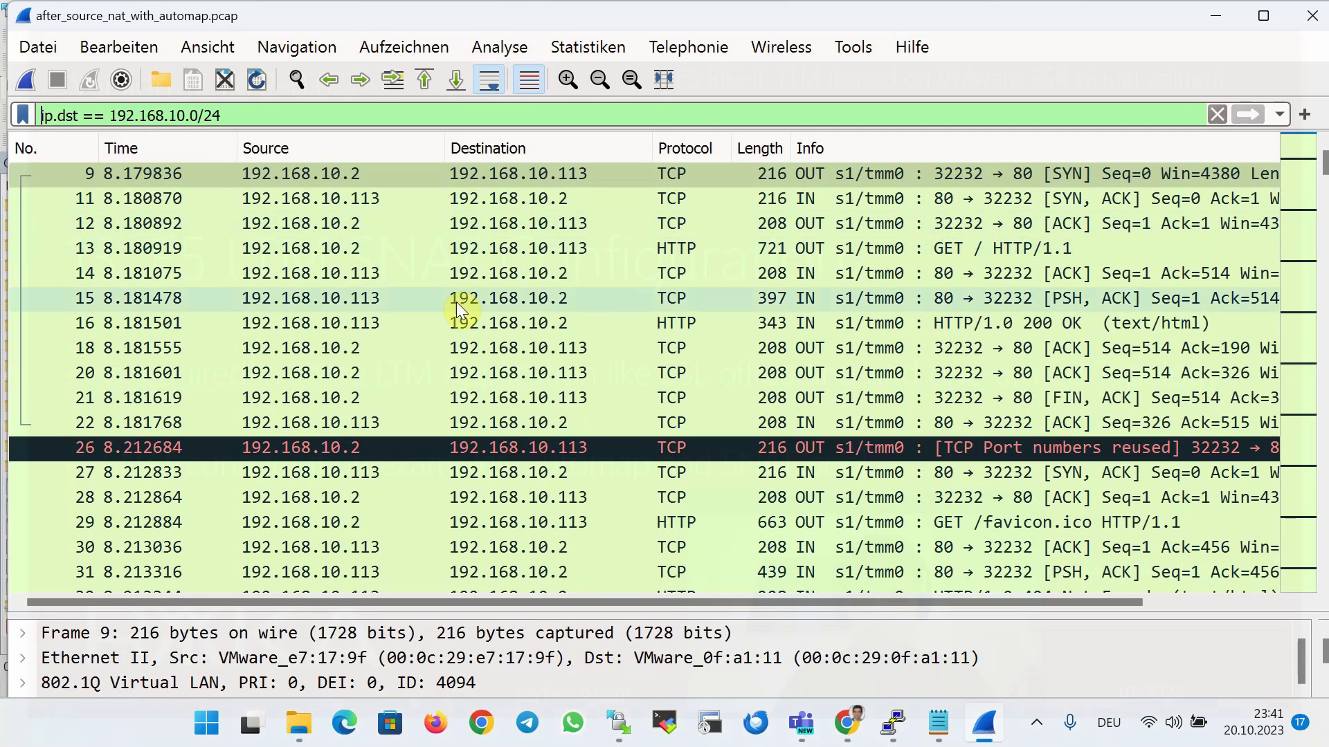
scroll(455, 302, "down", 1)
left_click(353, 298)
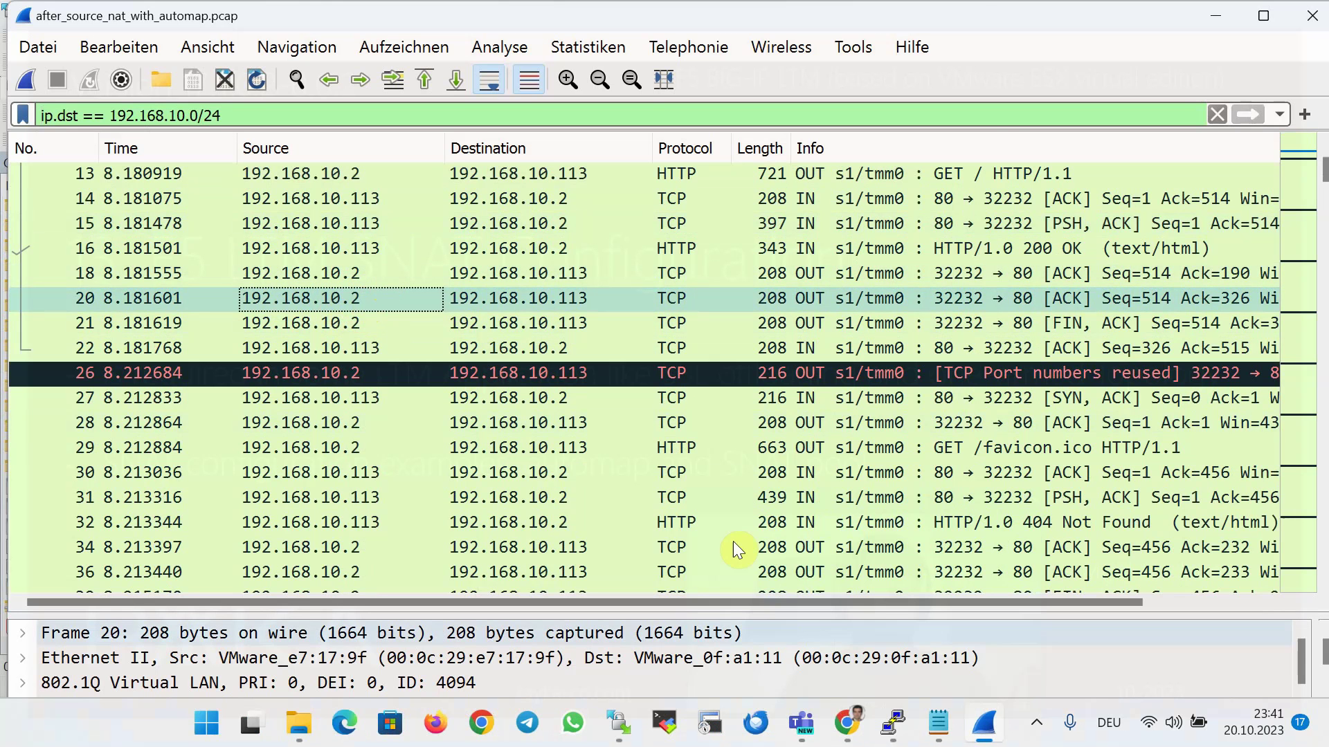
Switch to the BIG-IP configuration page in Chrome and start a new SNAT pool under Local Traffic address translation, named snat_pool1
left_click(854, 728)
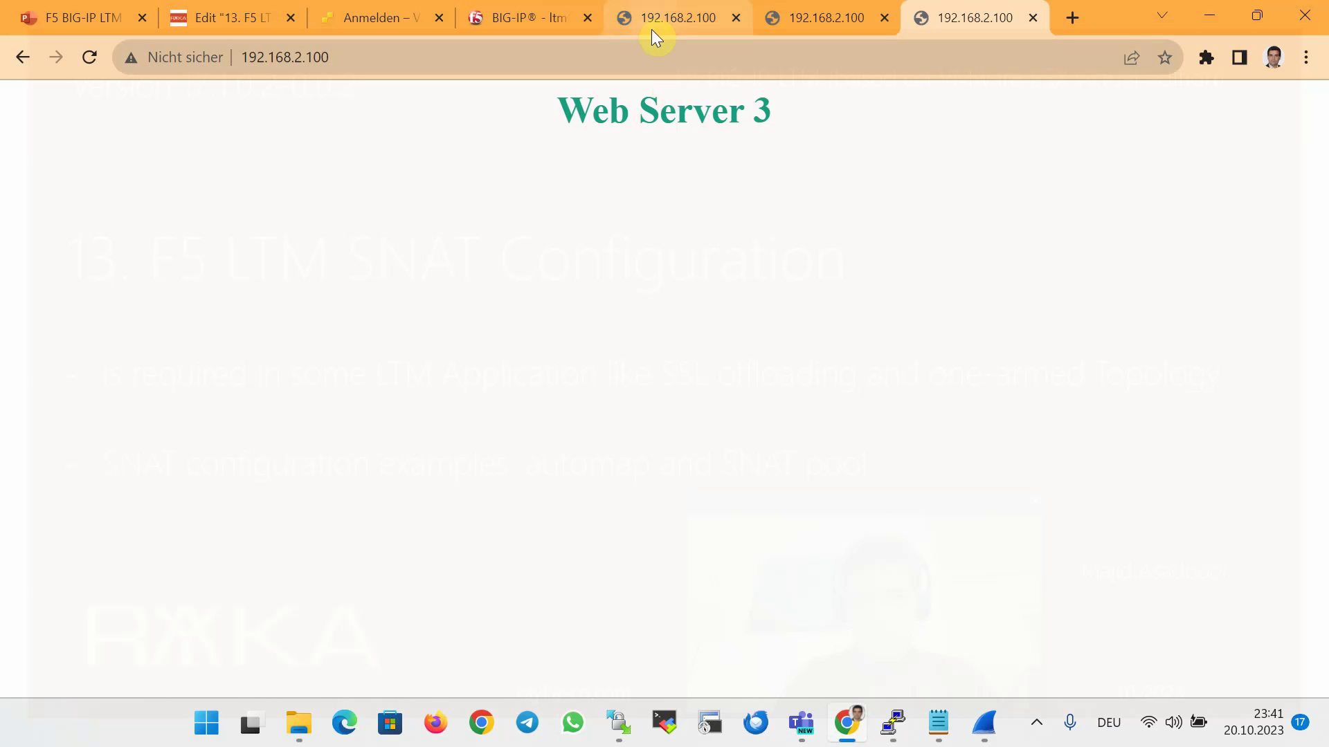
left_click(544, 18)
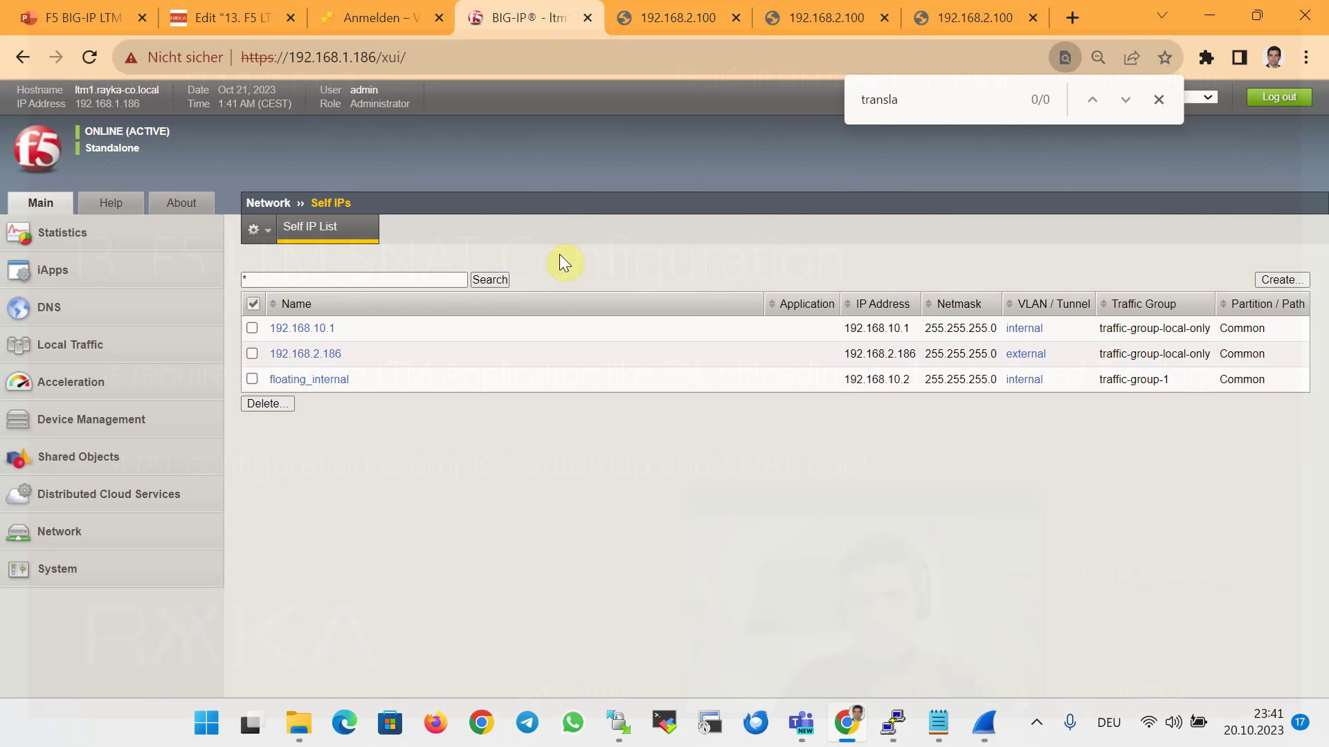
left_click(104, 349)
mouse_move(182, 634)
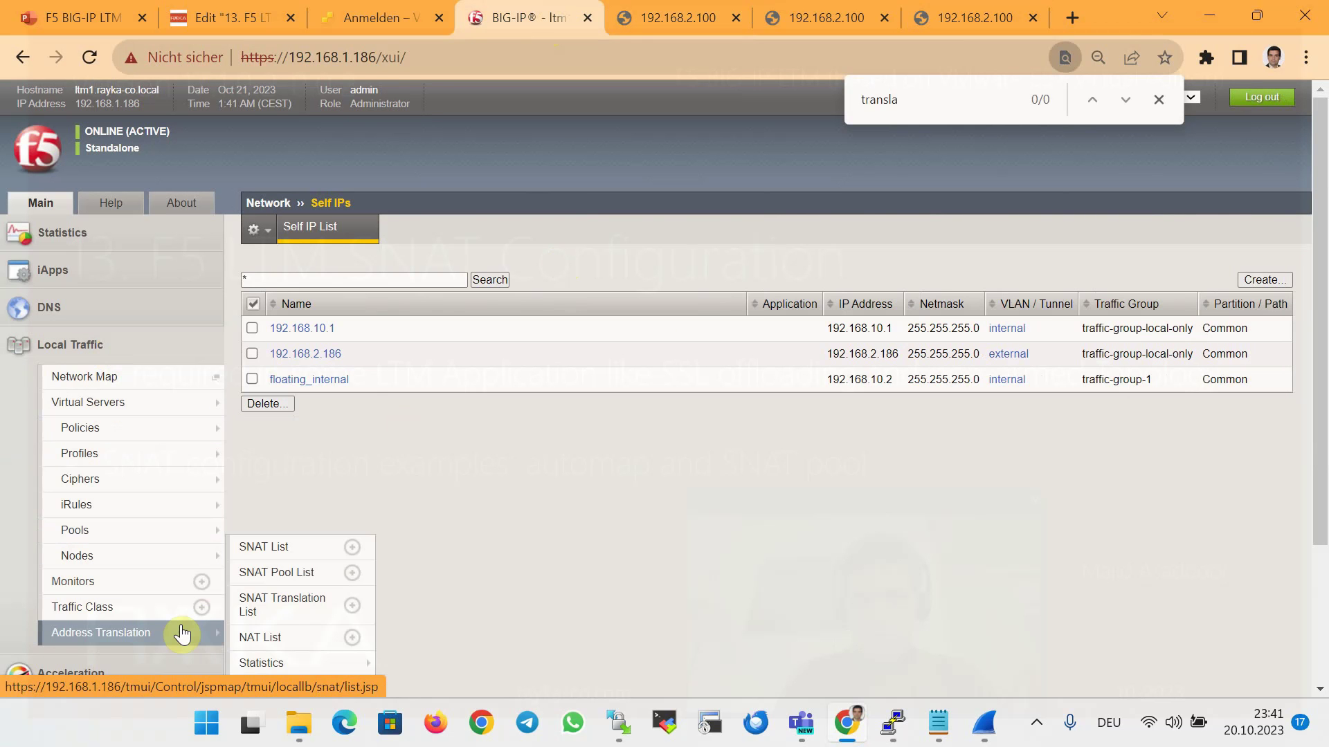
left_click(182, 634)
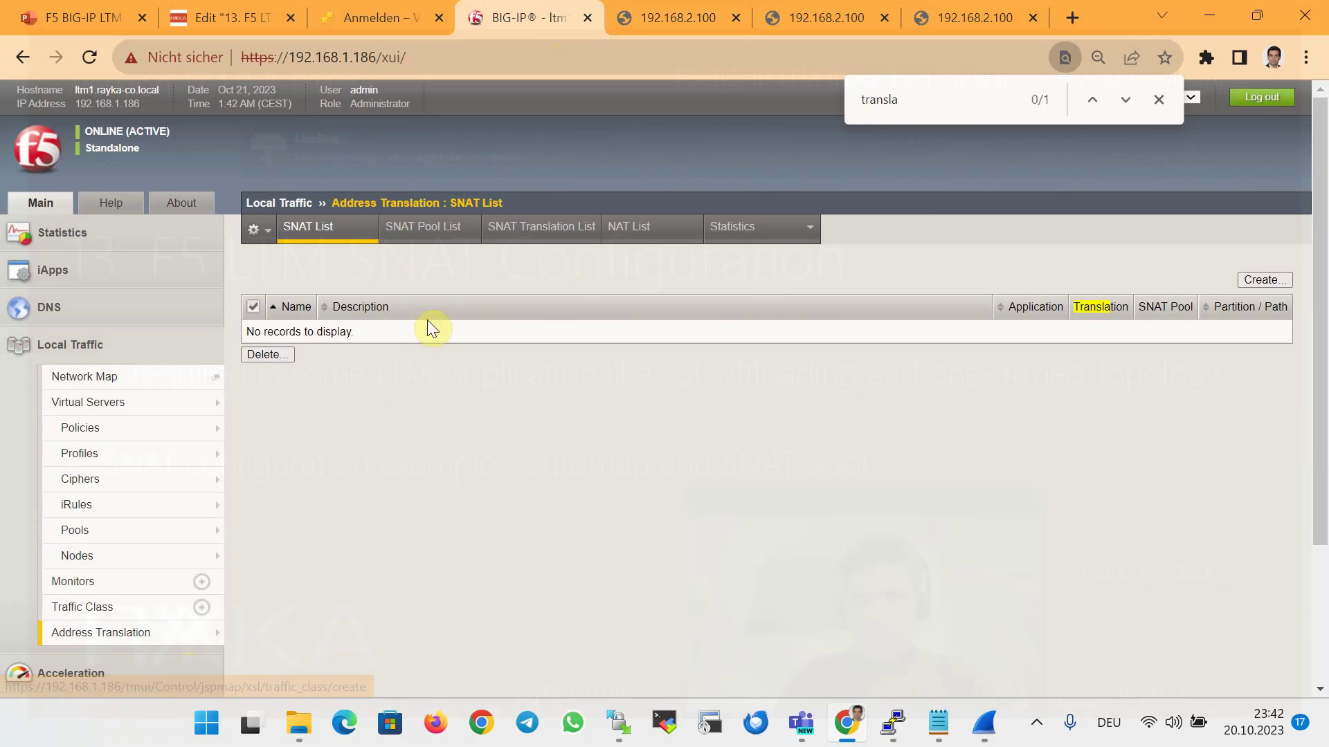
left_click(465, 239)
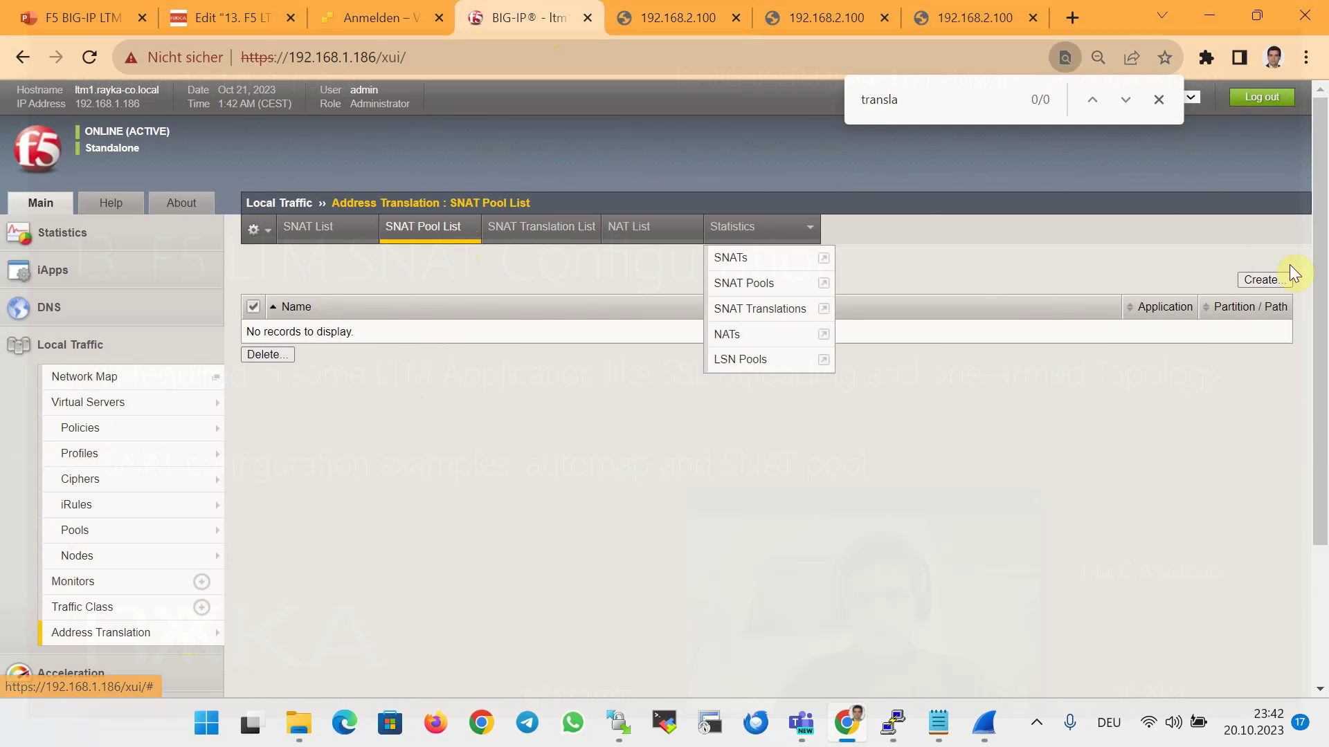
left_click(1253, 280)
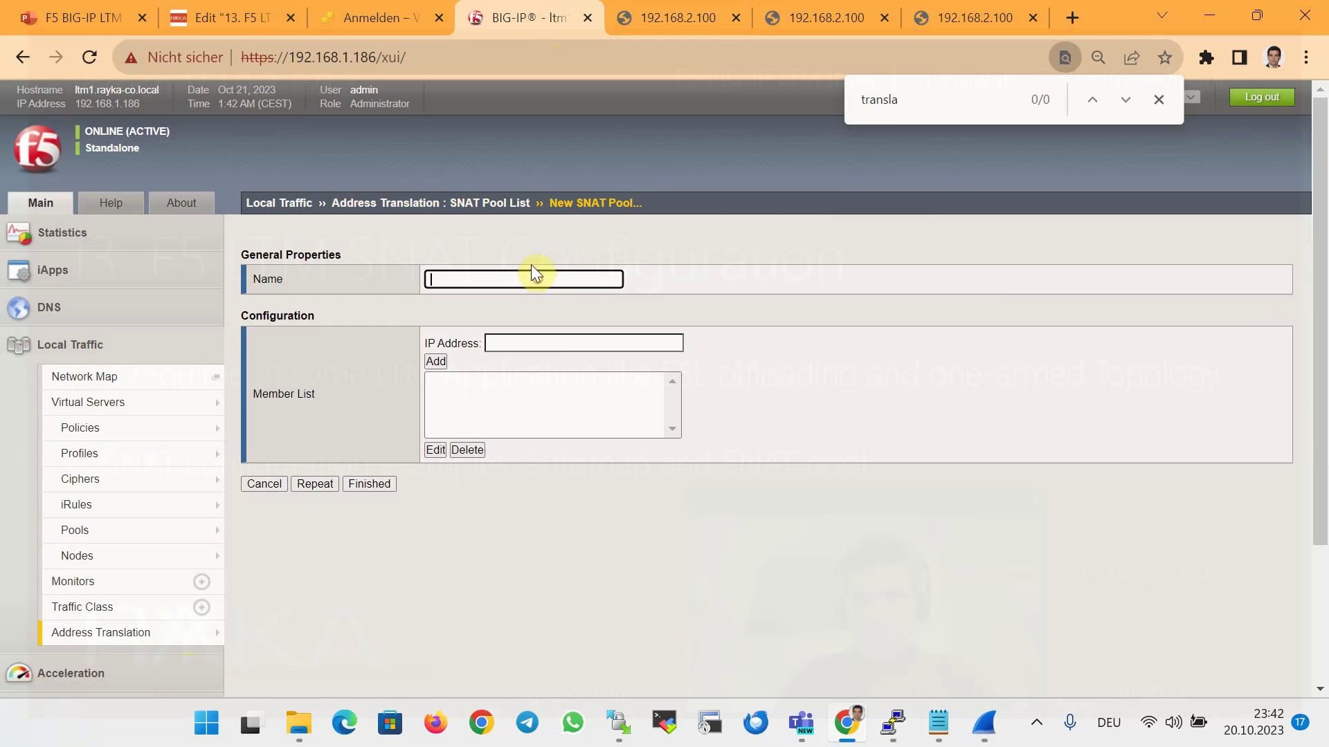
type("snat_pool1")
key("Tab")
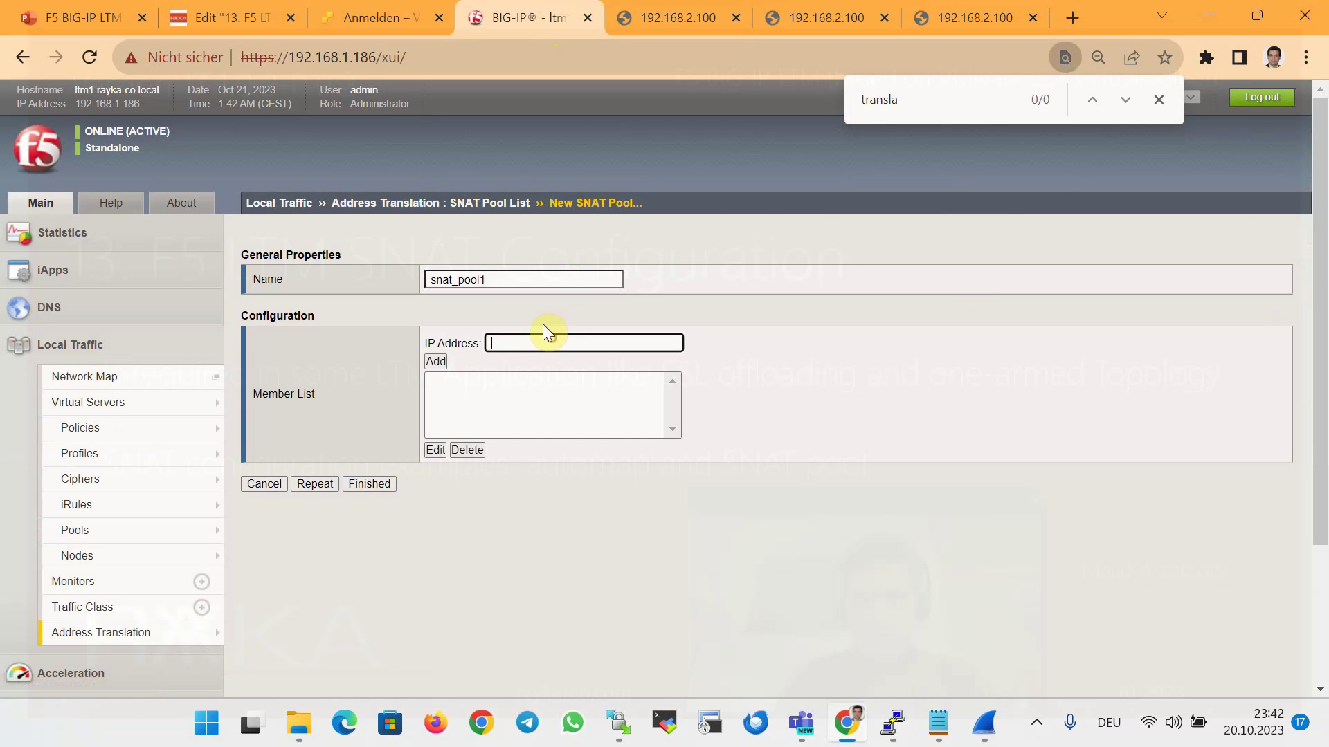
Add 192.168.10.7, 192.168.10.8 and 192.168.10.9 to the SNAT pool's member list and finish creating the pool
type("192.168.10.7")
left_click(436, 362)
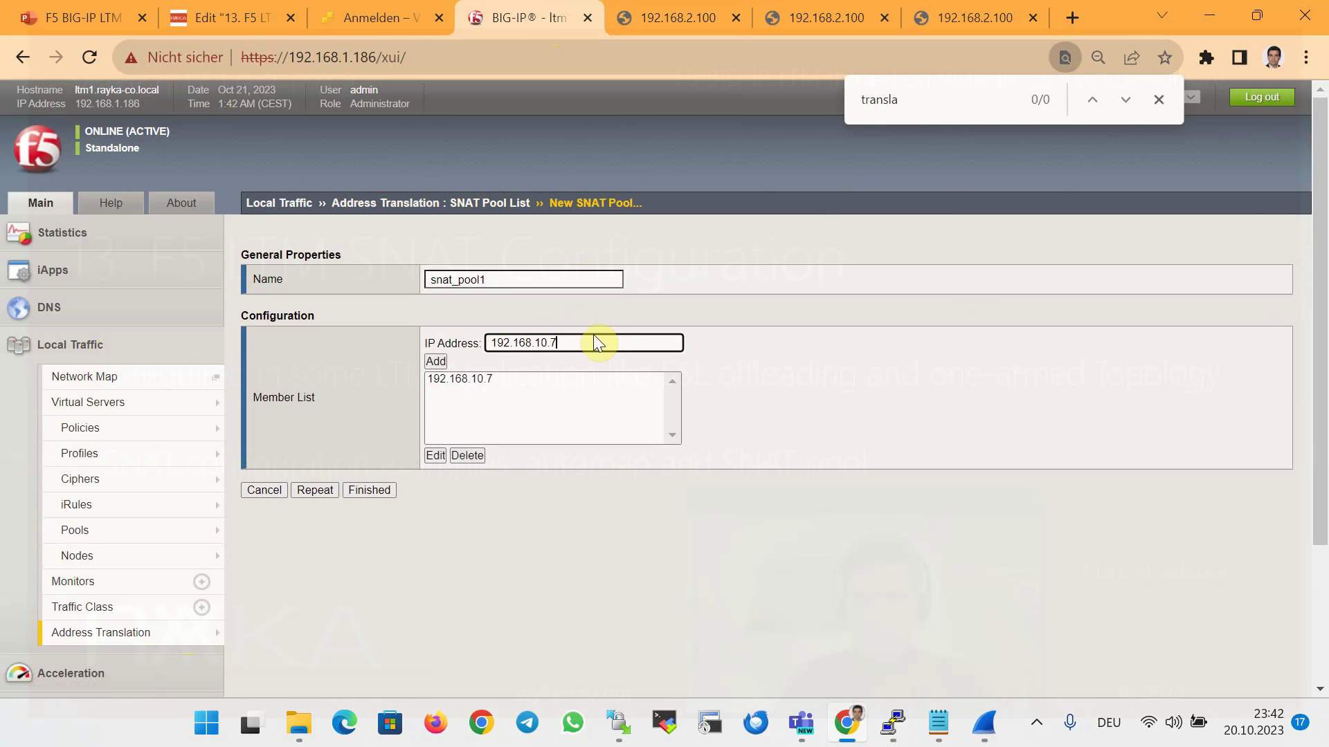
key("BackSpace")
type("8")
left_click(436, 358)
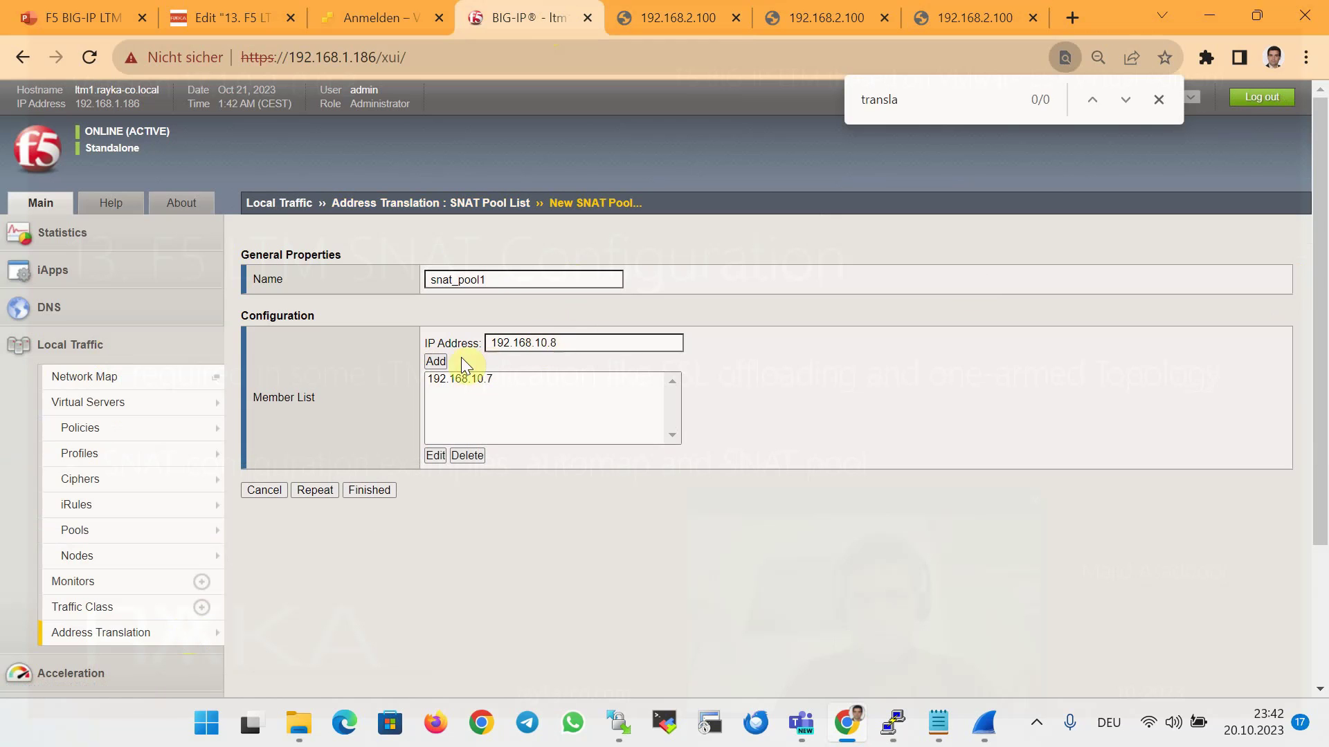
left_click(567, 335)
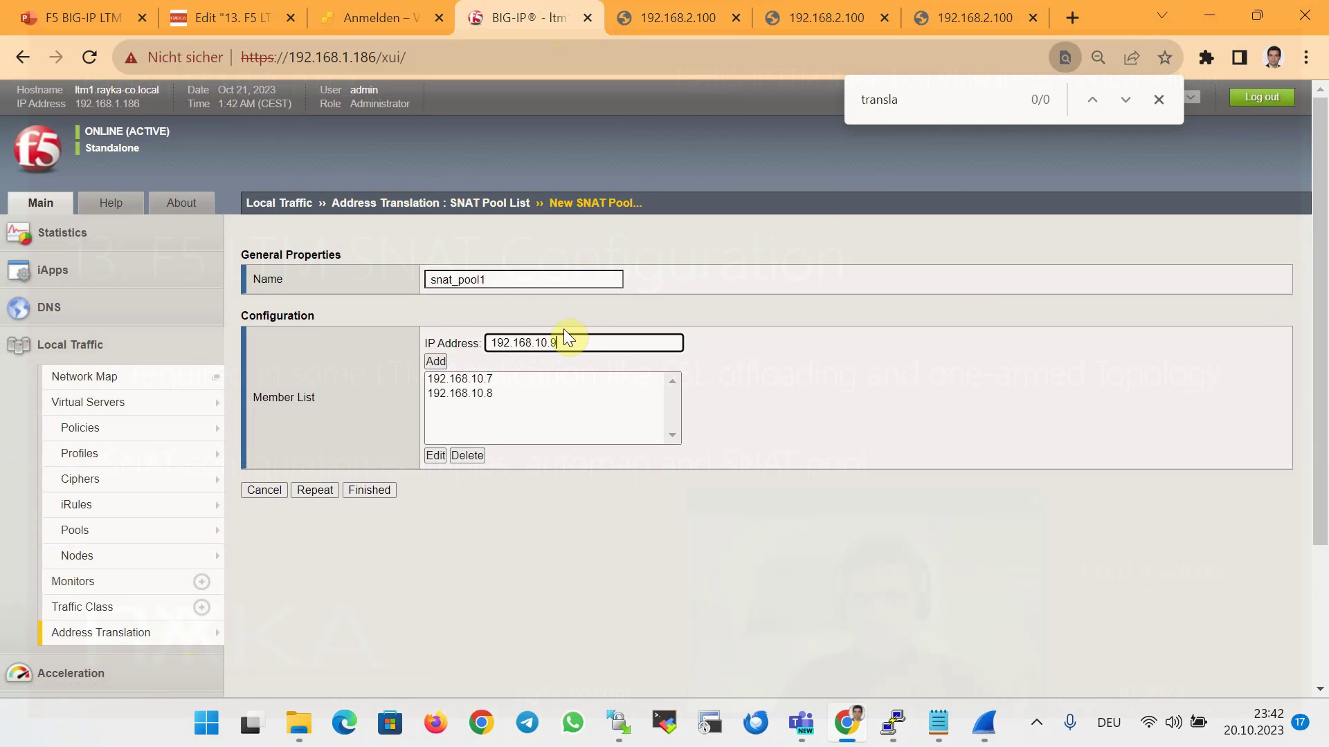
type("9")
left_click(436, 362)
left_click(365, 489)
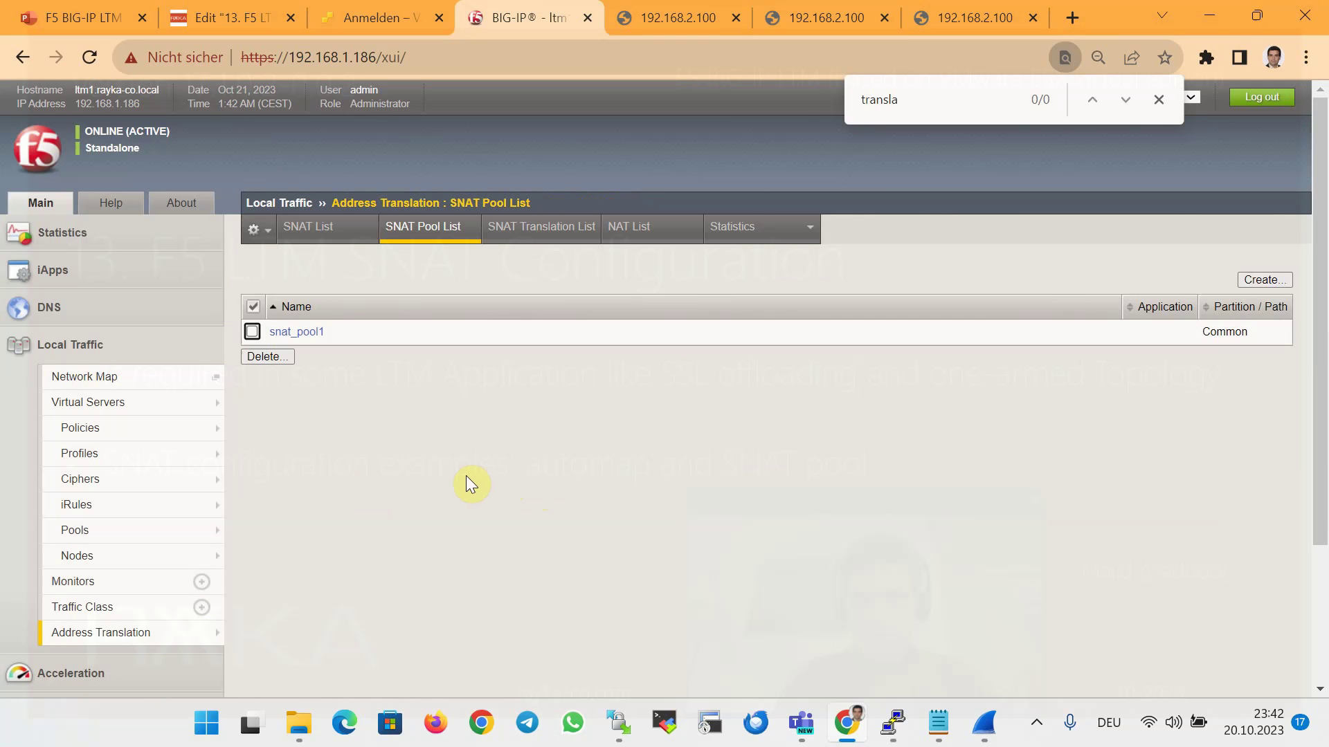
Set the virtual server's Source Address Translation to SNAT with the SNAT pool snat_pool1, and update the virtual server
mouse_move(211, 489)
mouse_move(155, 405)
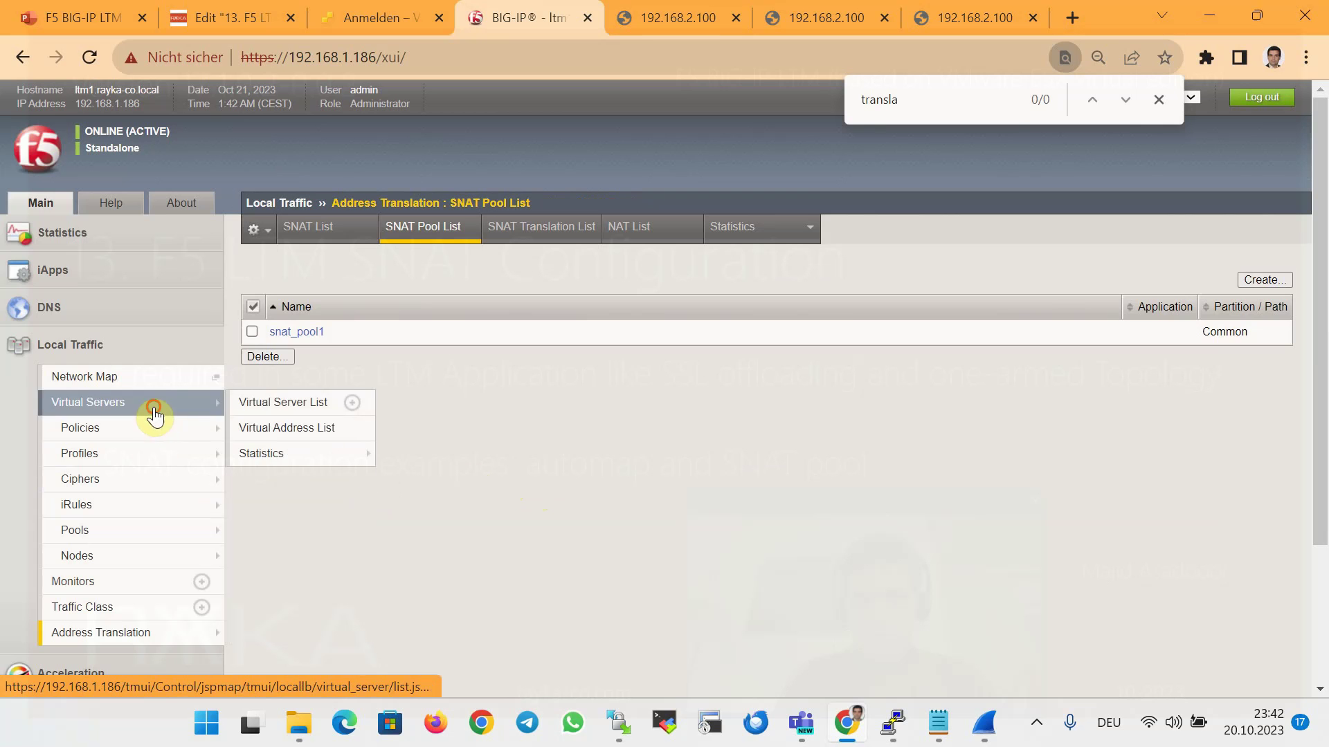
left_click(332, 400)
left_click(371, 355)
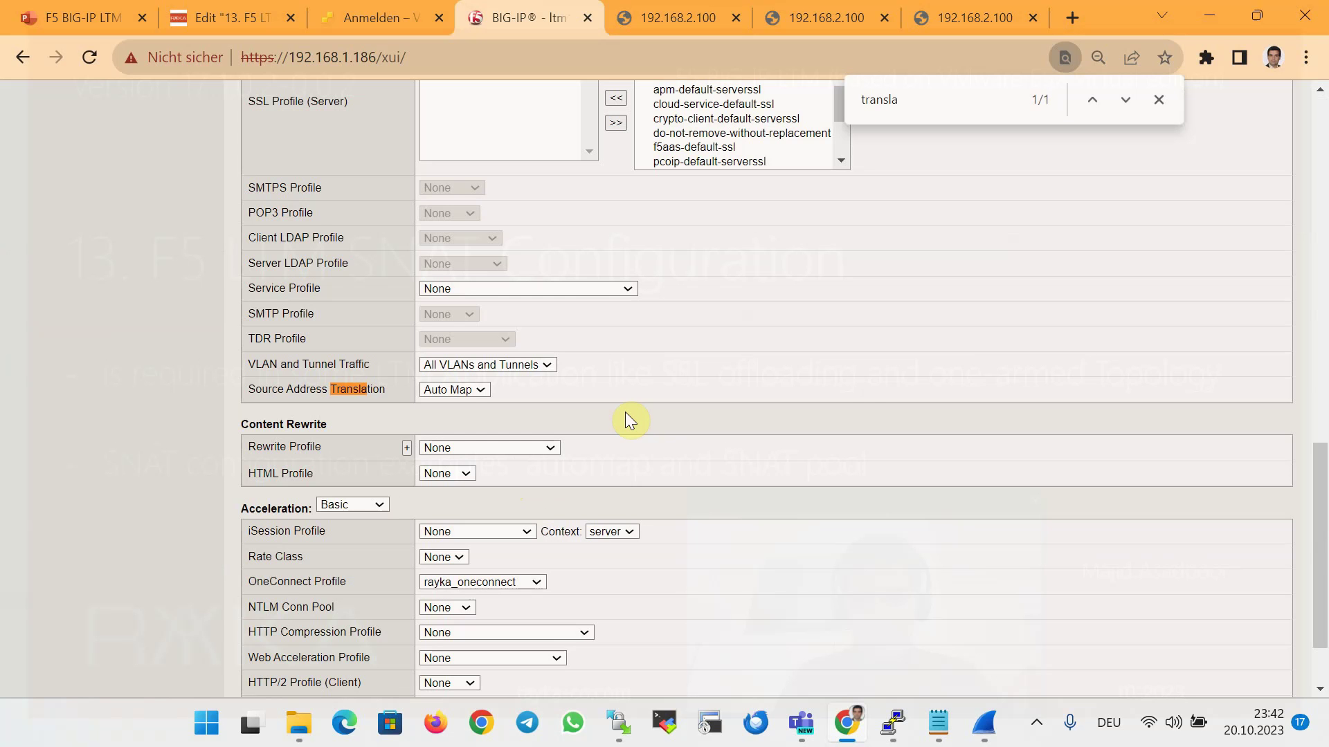
left_click(467, 389)
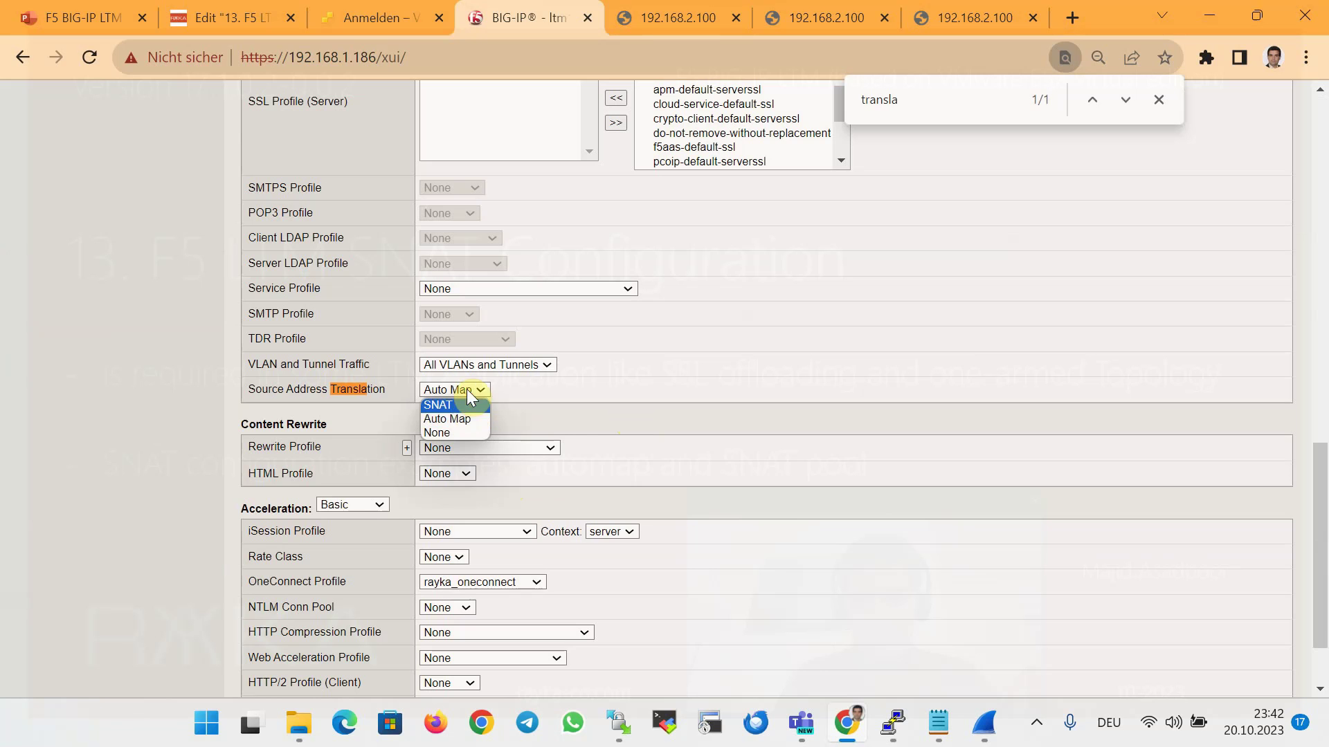
left_click(466, 402)
left_click(473, 416)
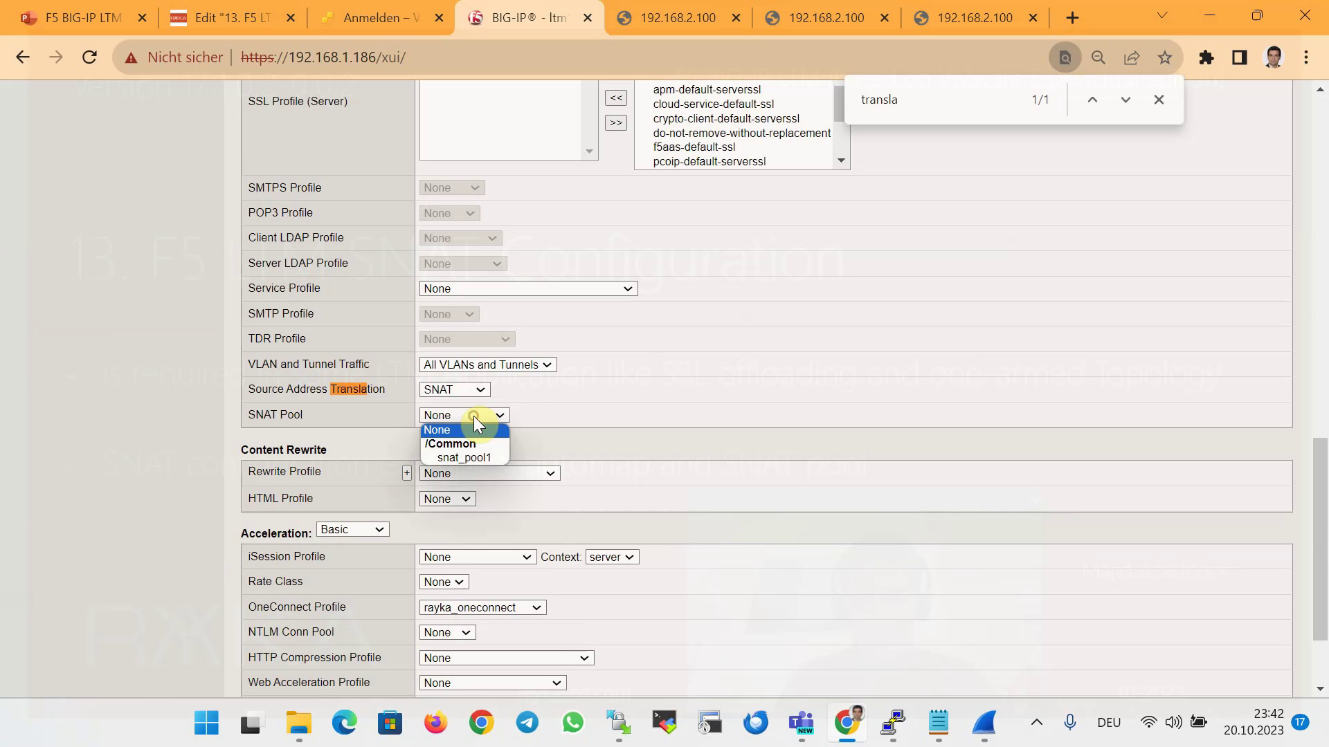
left_click(476, 458)
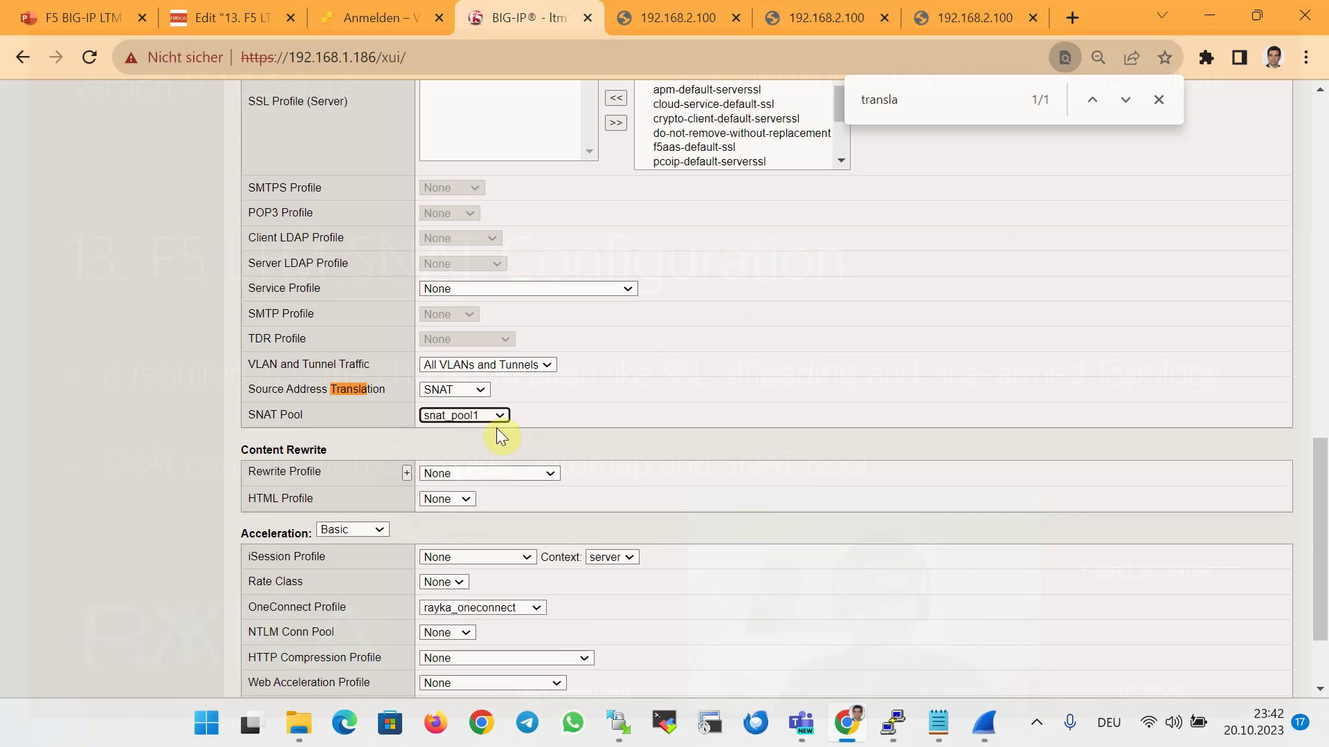
scroll(821, 419, "down", 2)
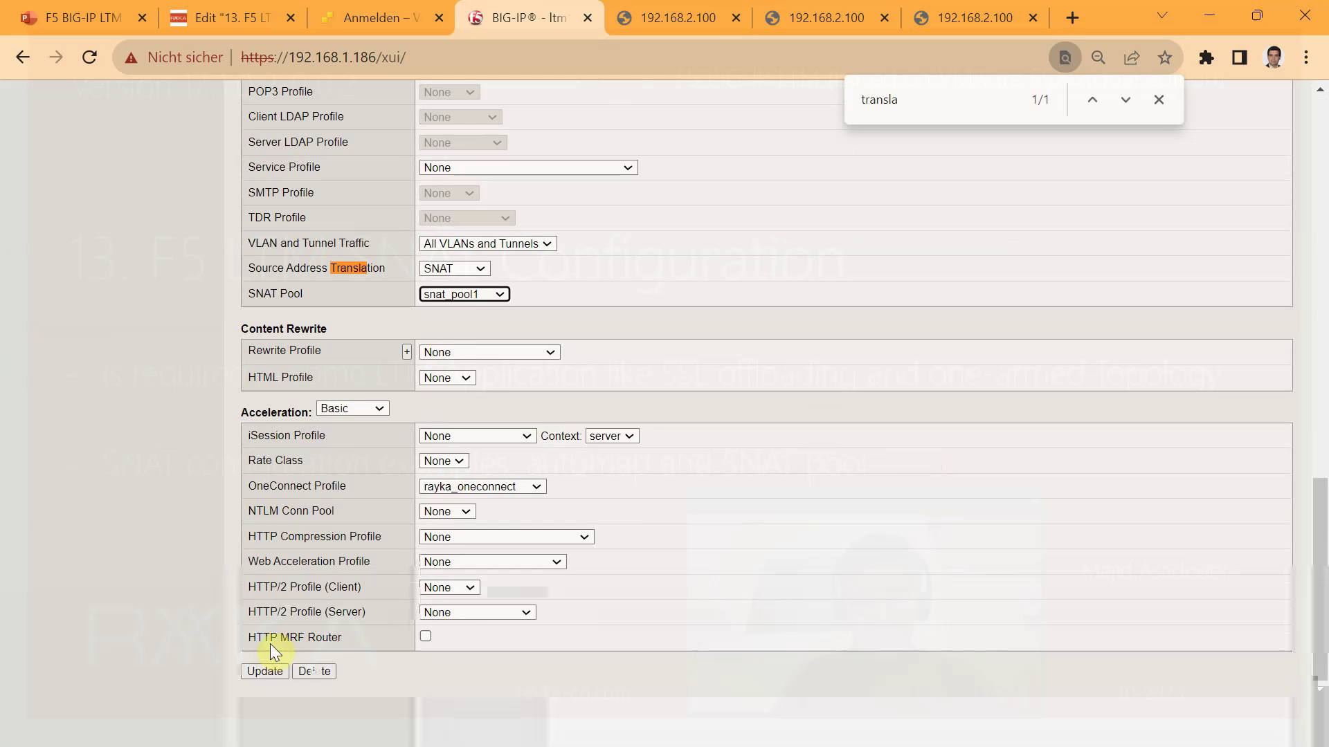
left_click(266, 669)
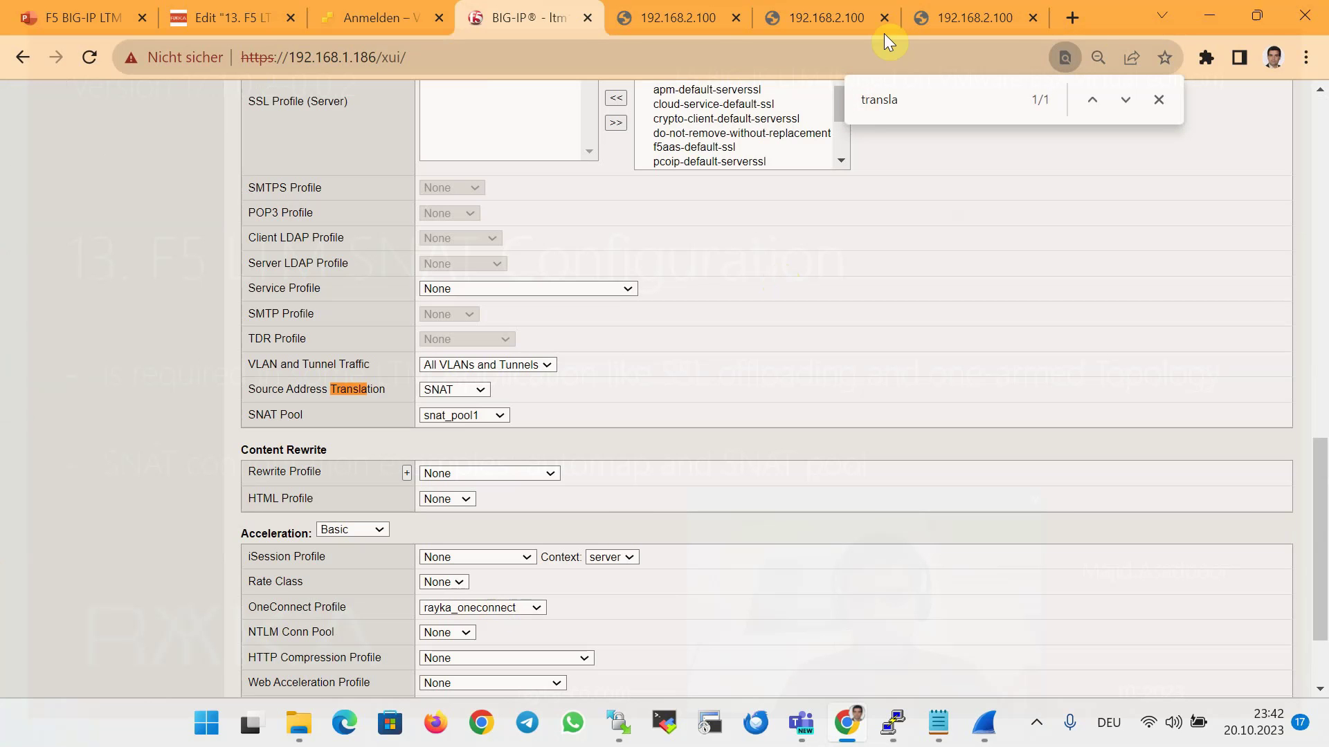
Close two old 192.168.2.100 tabs, and in PuTTY rerun the last tcpdump command with the output file /var/tmp/after_source_nat_without_automap.pcap
left_click(884, 17)
left_click(884, 17)
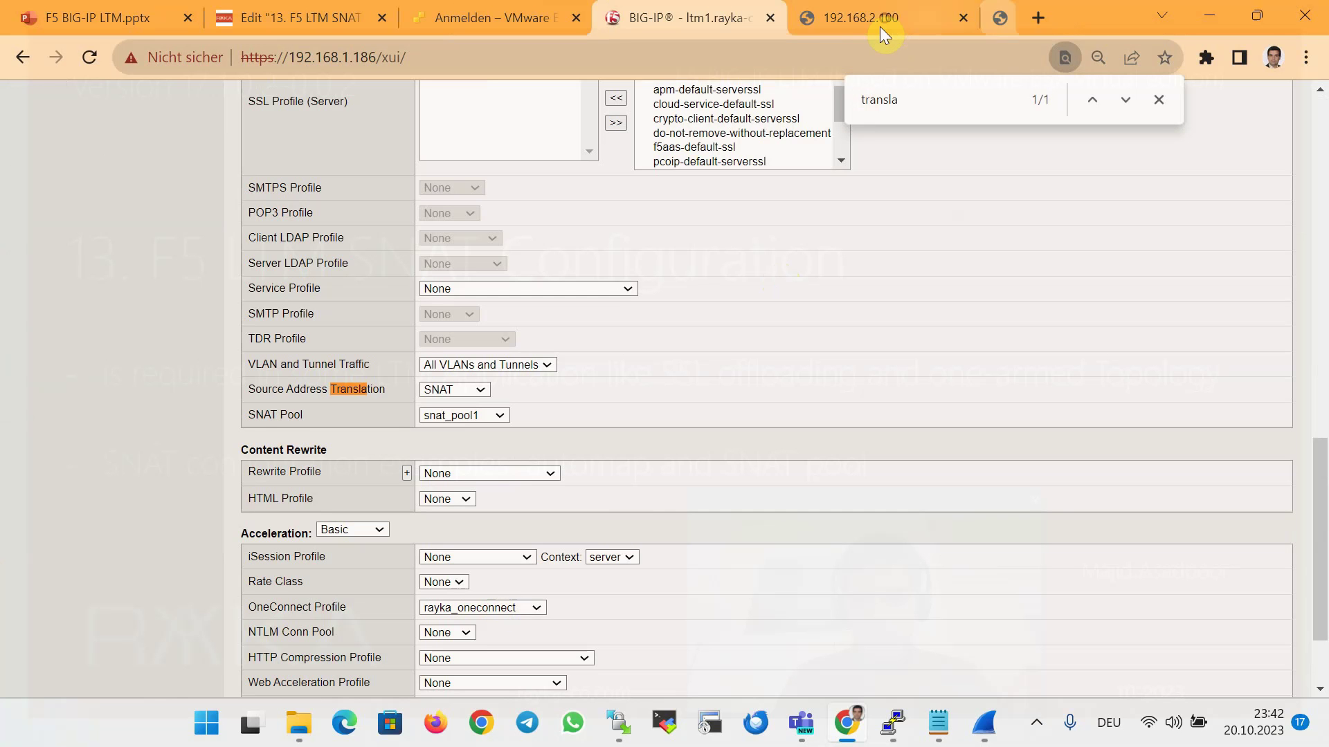
left_click(899, 726)
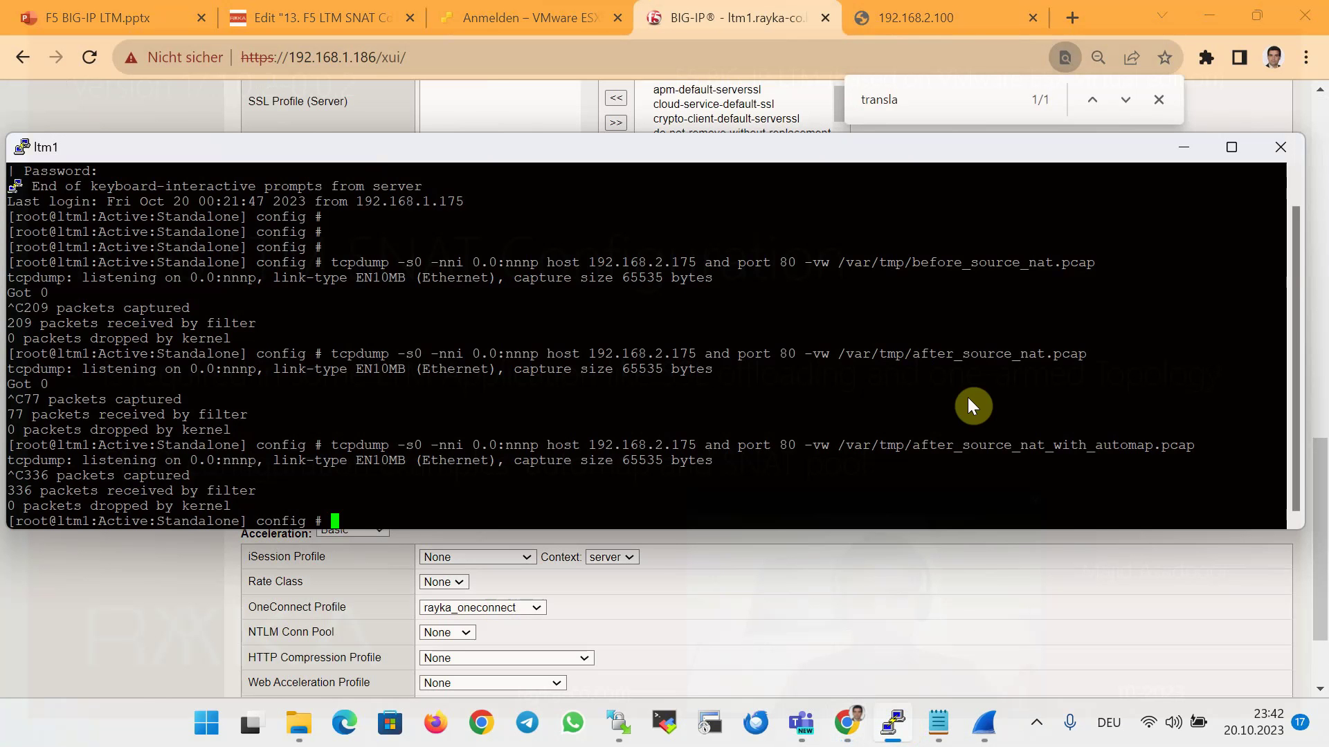
key("Return")
key("Return")
key("Up")
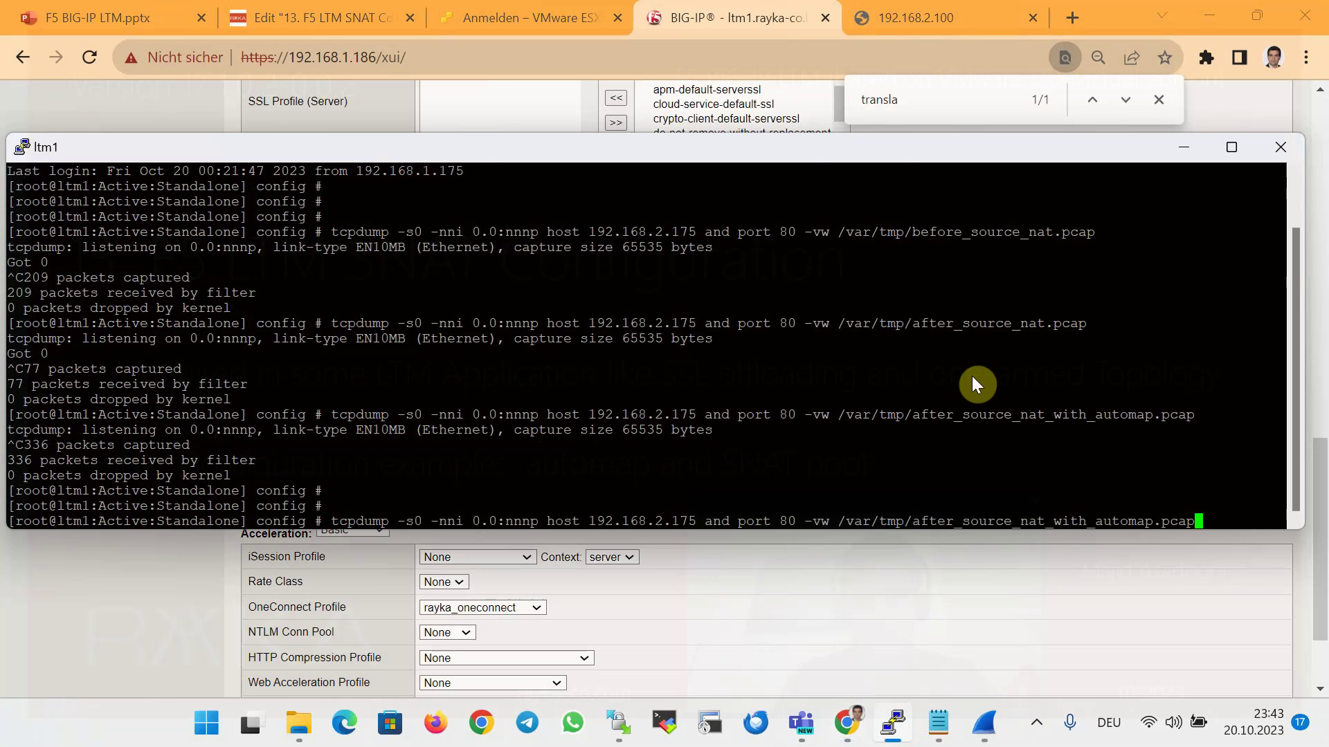
key("Left")
key("Left")
key("Left")
key("Left")
key("Left")
key("Left")
key("Left")
key("Left")
key("Left")
key("Left")
key("Left")
key("Left")
key("Left")
type("out")
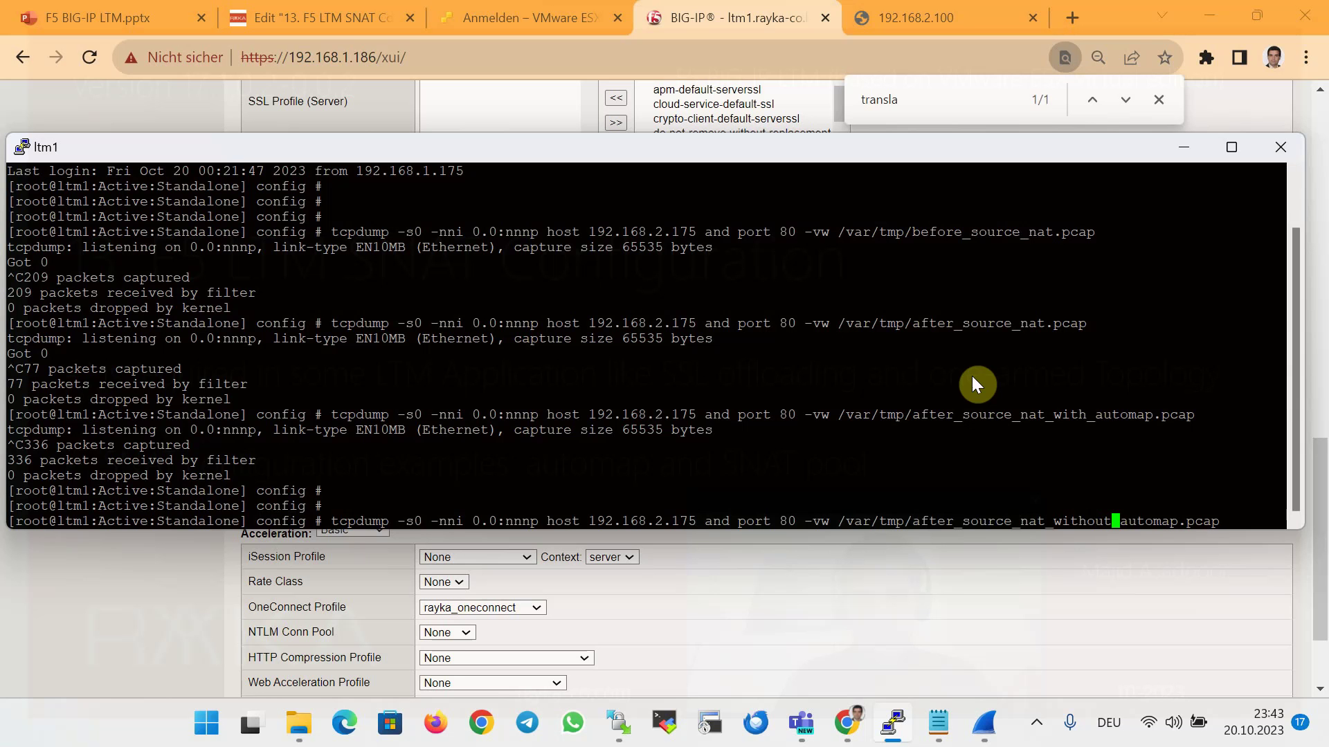
key("Return")
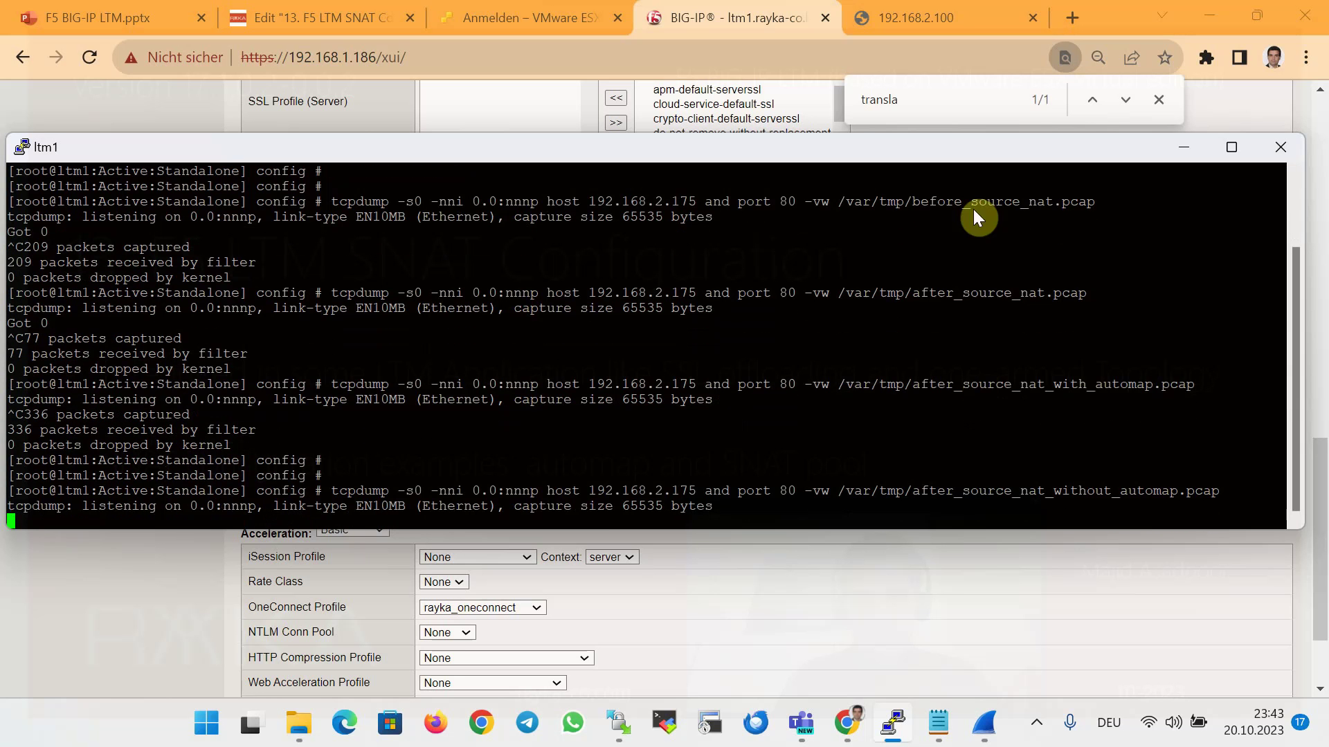
Switch to Chrome, load 192.168.2.100 in a new tab and reload it several times to generate traffic through the virtual server
left_click(1057, 15)
left_click(1070, 12)
type("192")
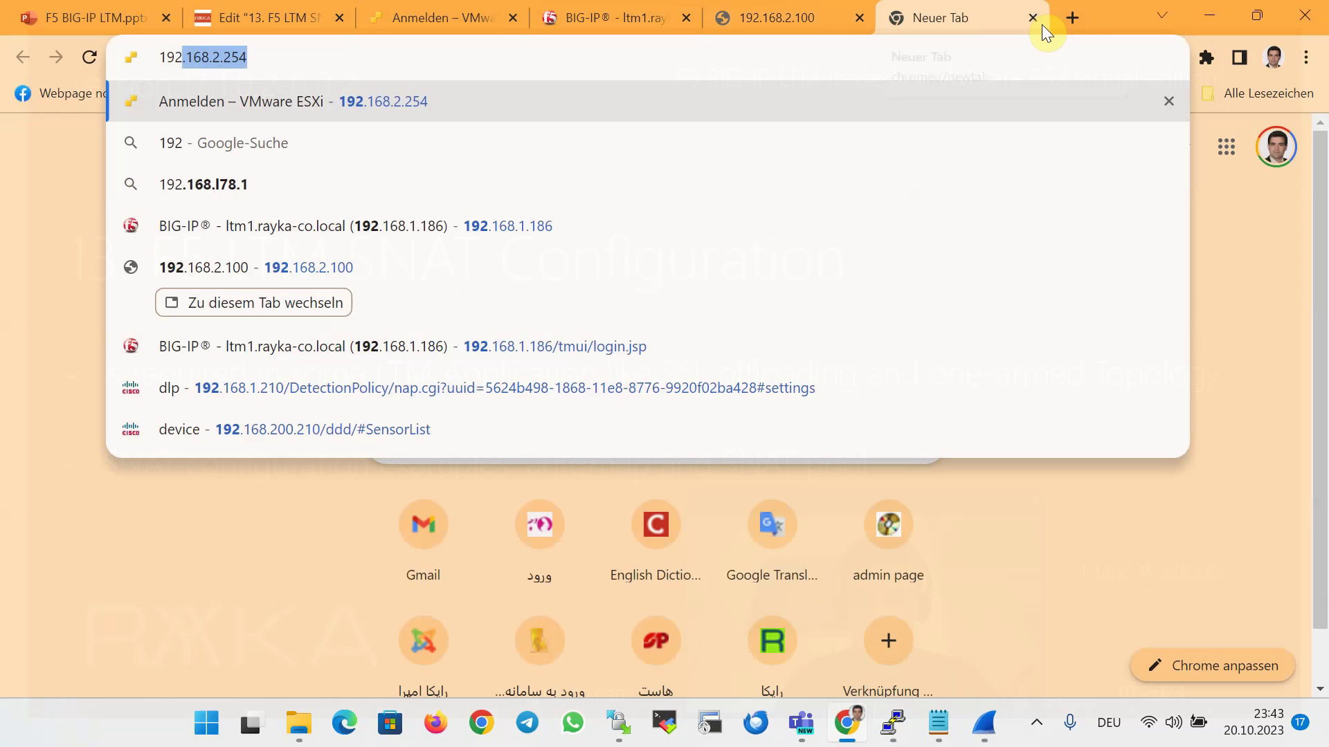
type(".168.2.100")
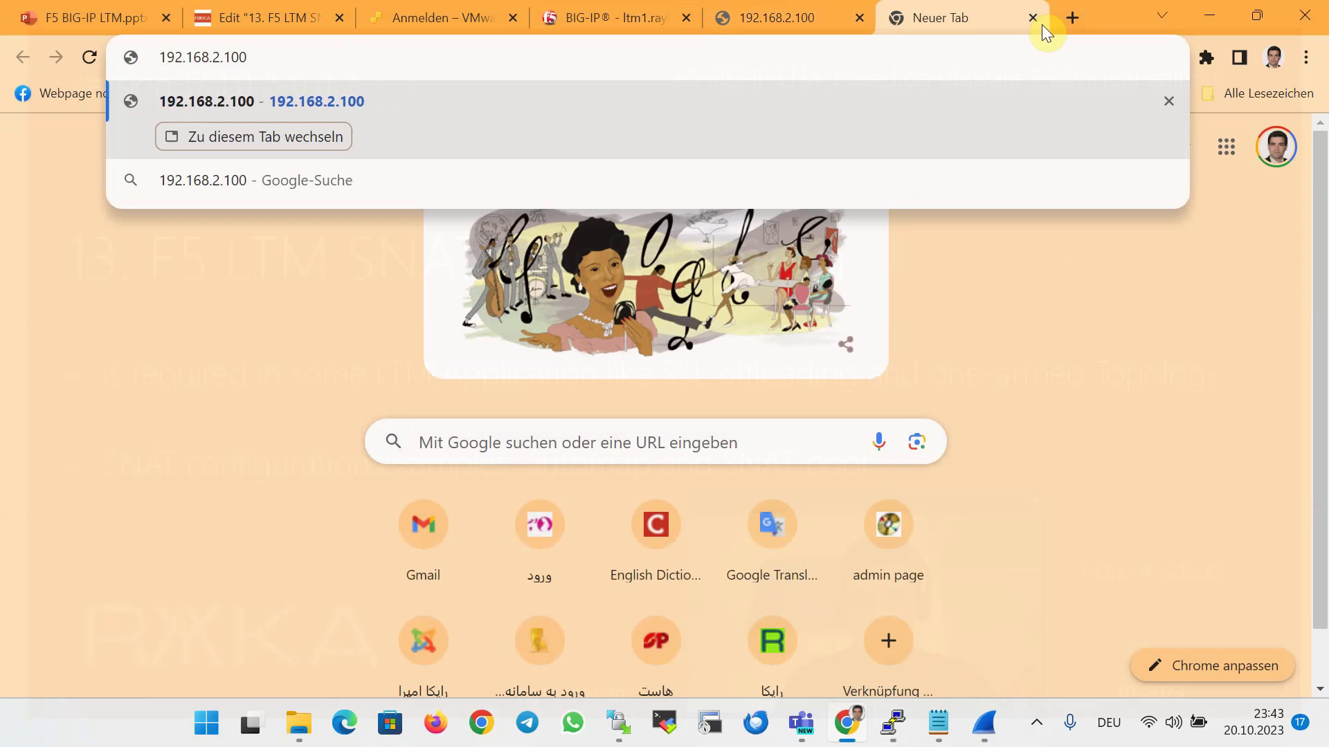
key("Return")
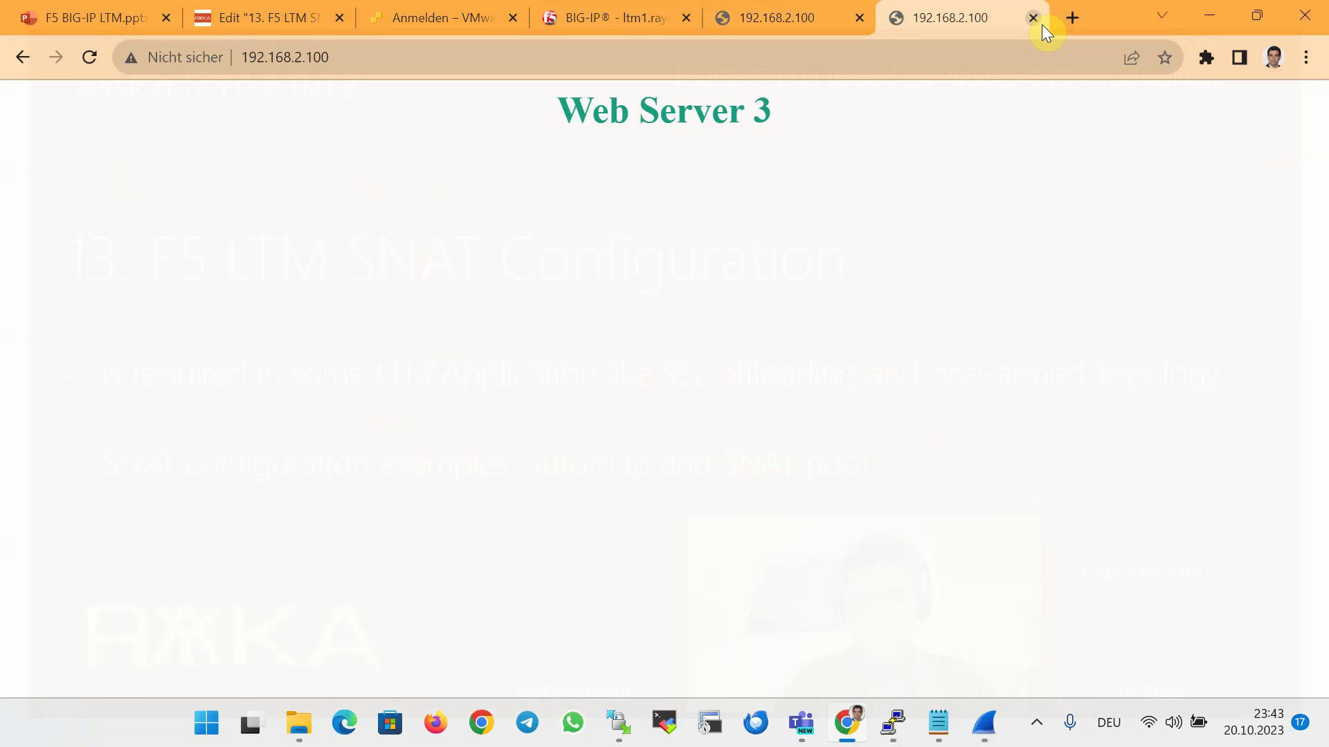
key("F5")
key("F5")
key("F5")
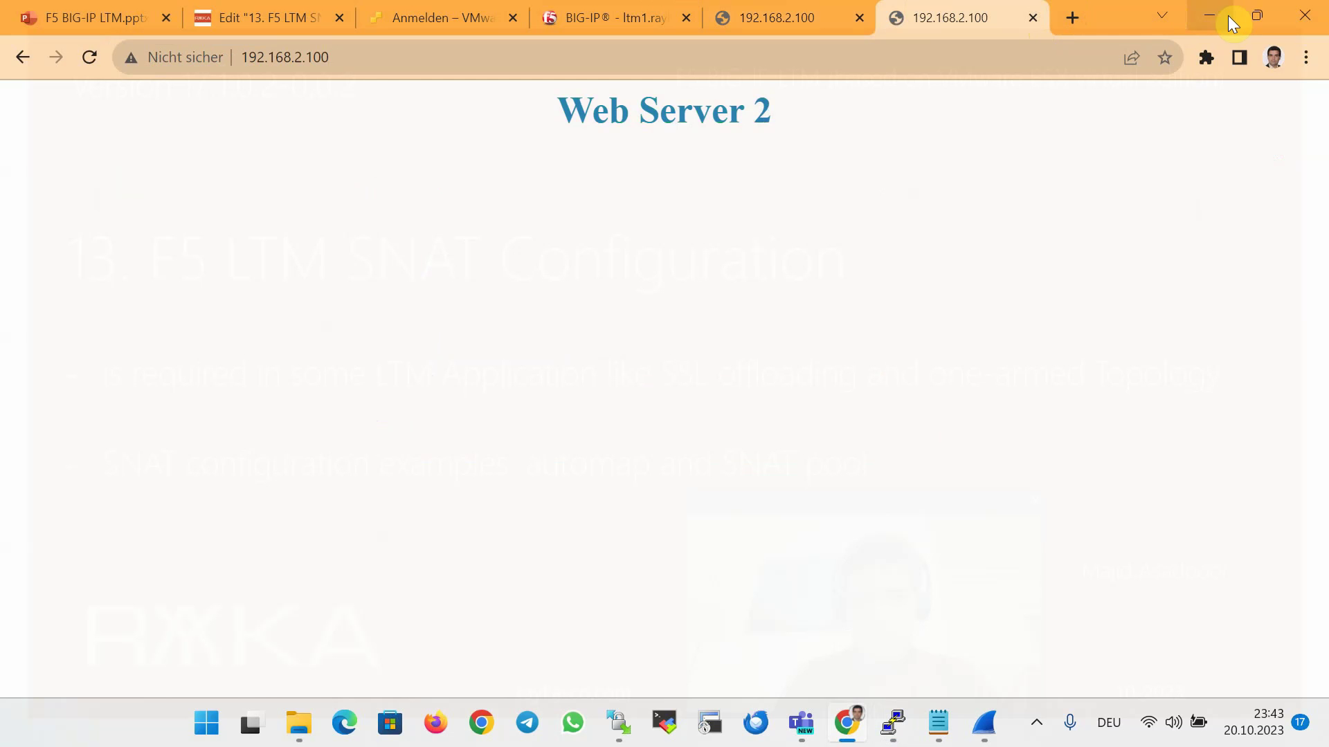
Stop the tcpdump capture in PuTTY and use WinSCP to download after_source_nat_without_automap.pcap from /var/tmp/ to the local Downloads folder
left_click(893, 723)
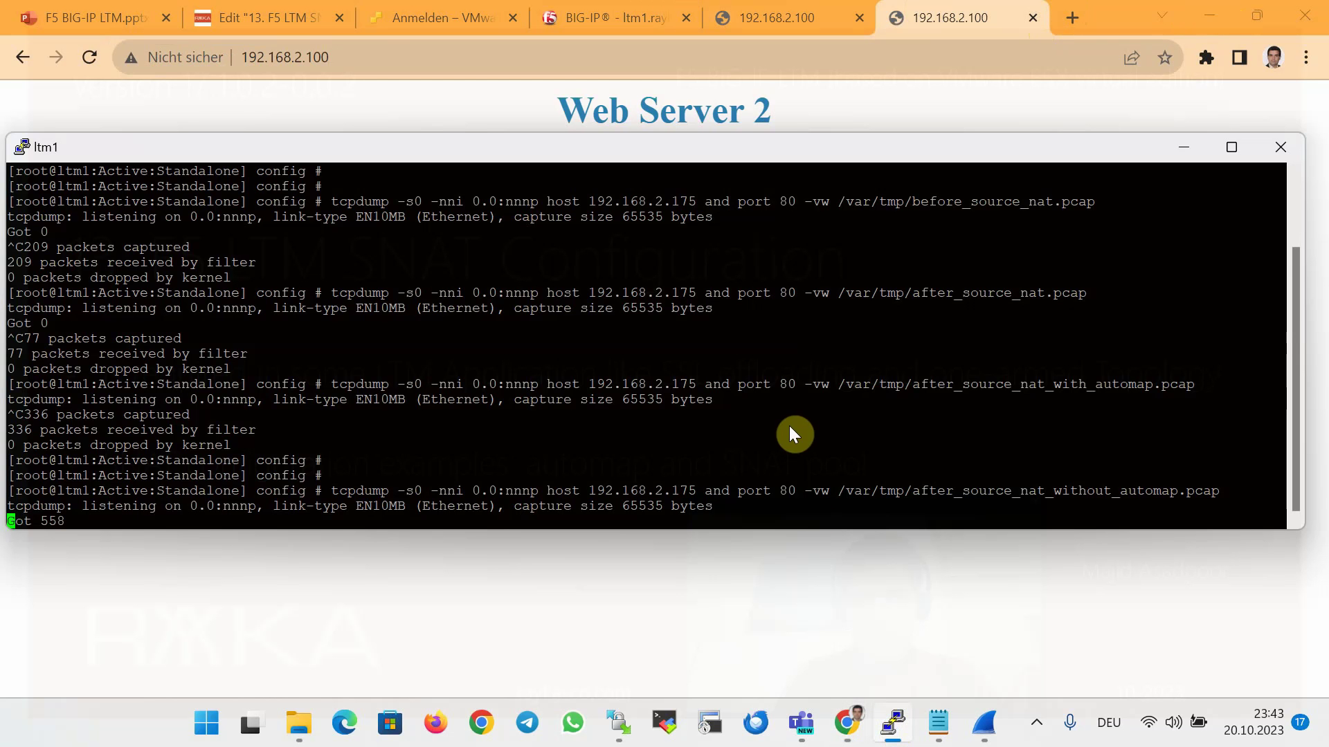
key("ctrl+c")
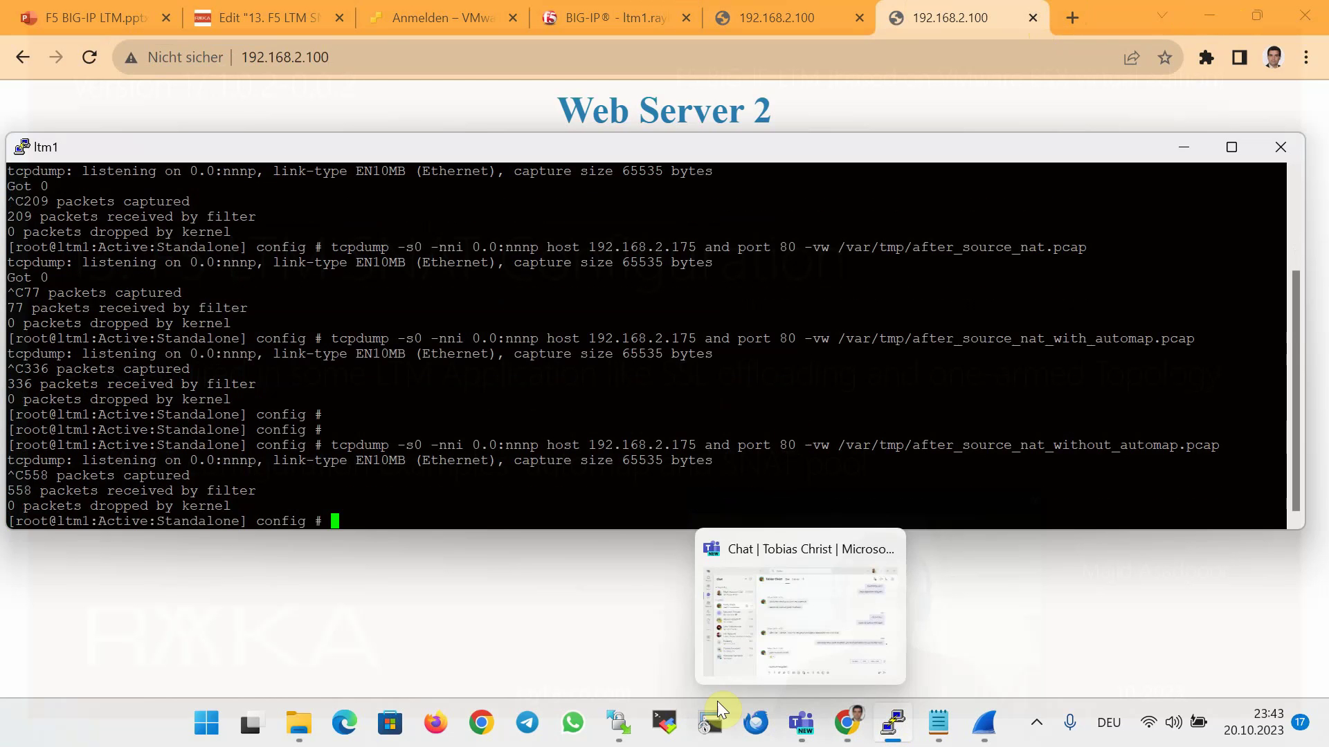
left_click(622, 723)
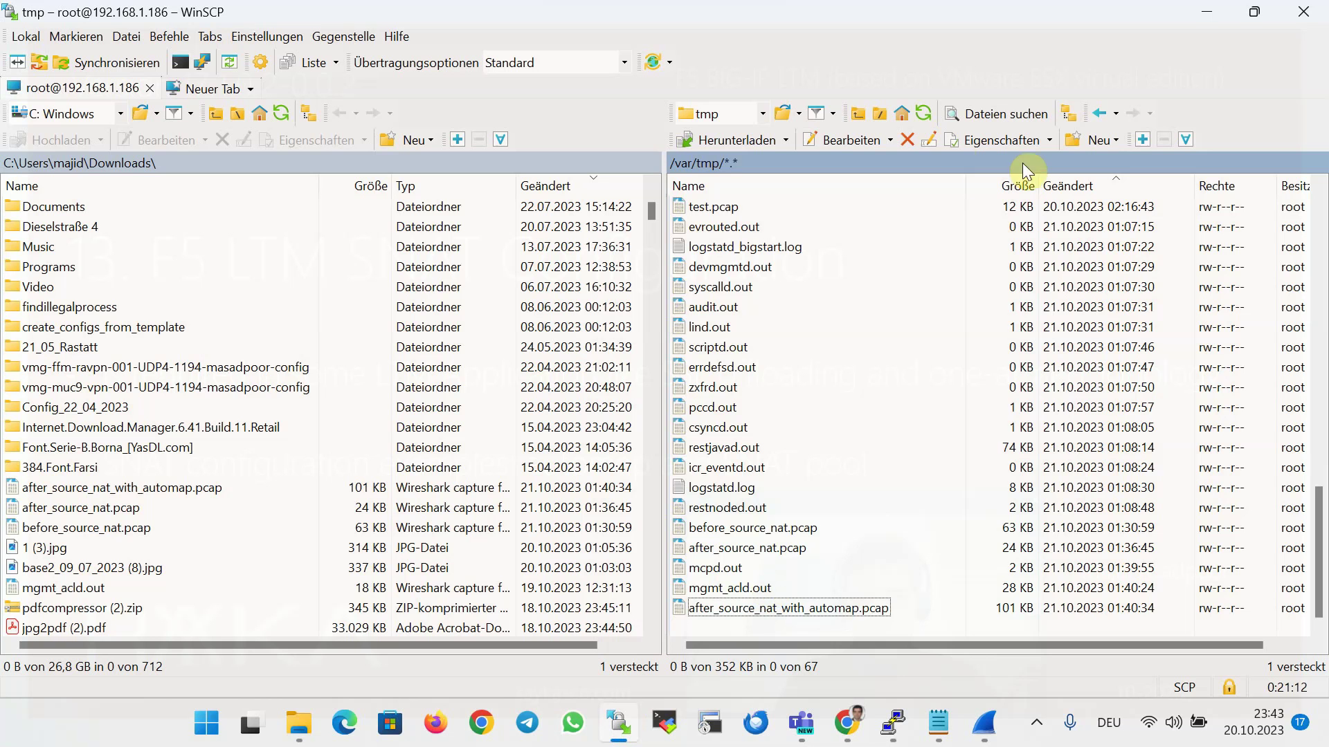
scroll(978, 385, "down", 1)
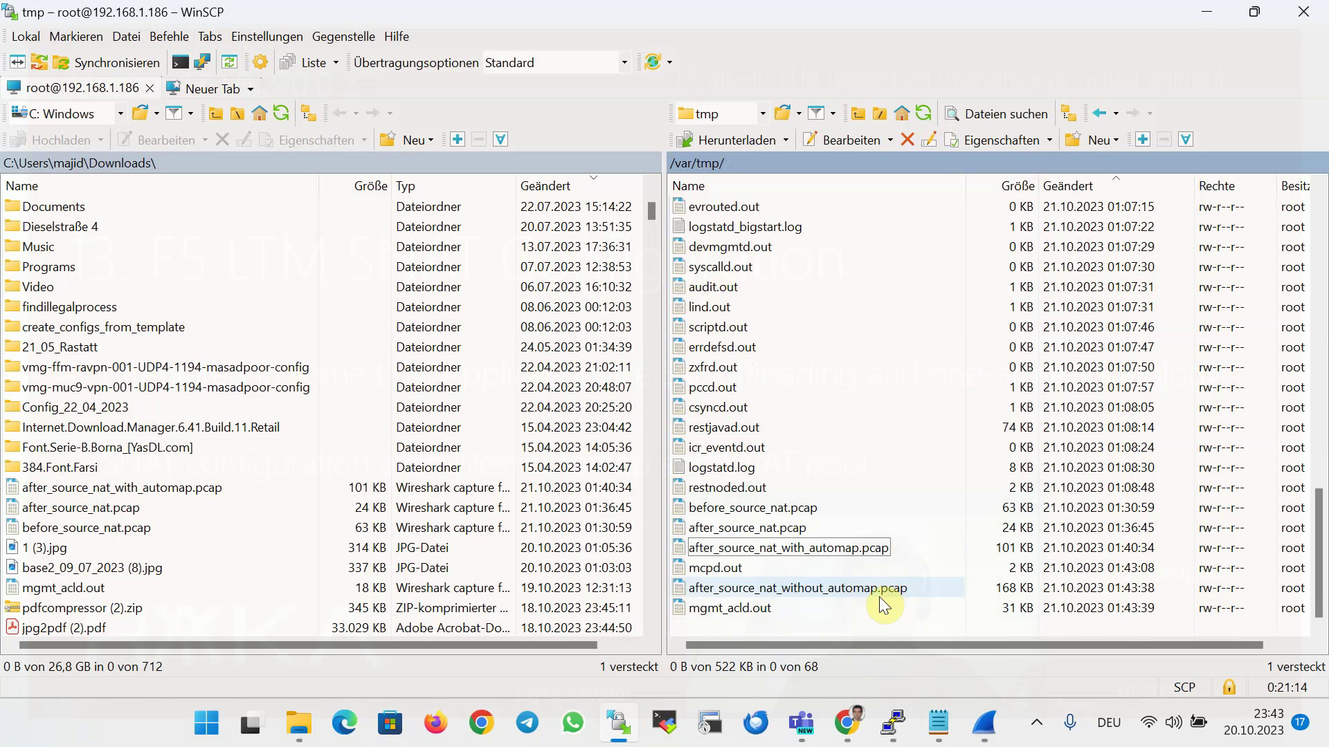
left_click(871, 597)
right_click(871, 592)
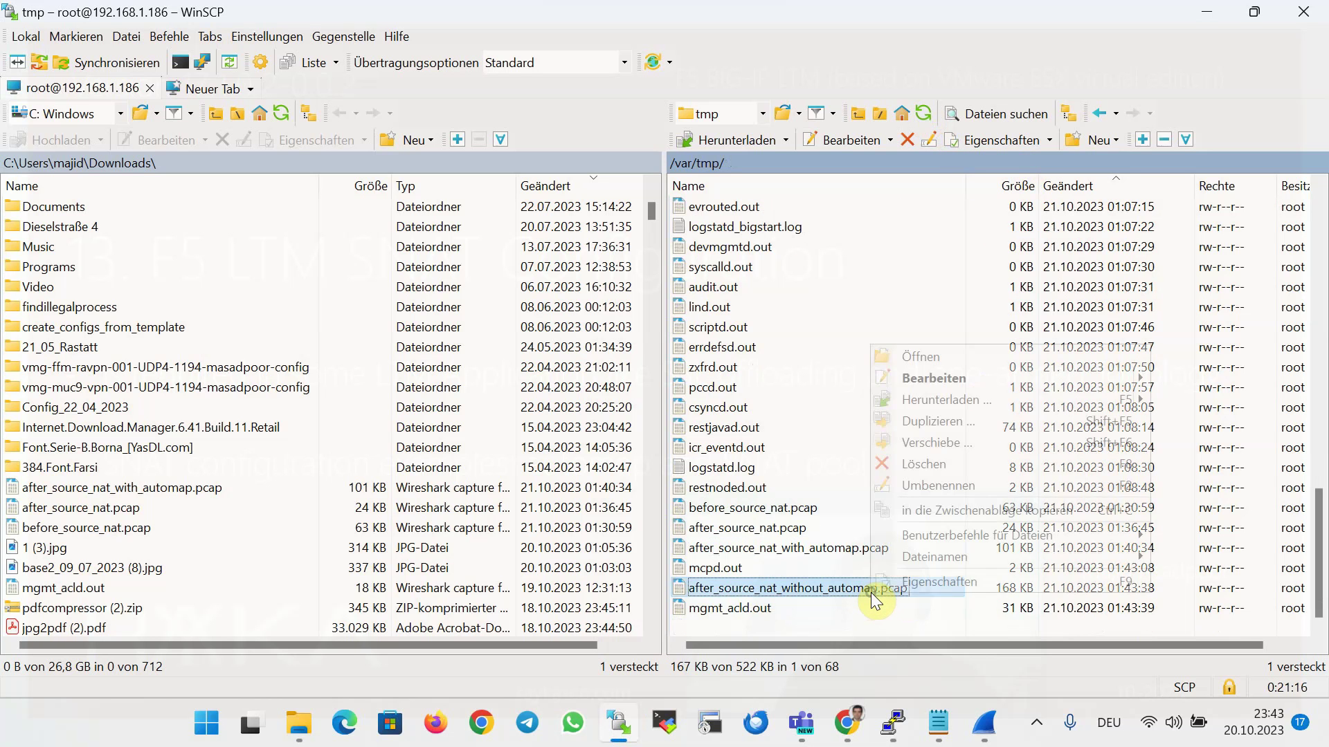
left_click(973, 400)
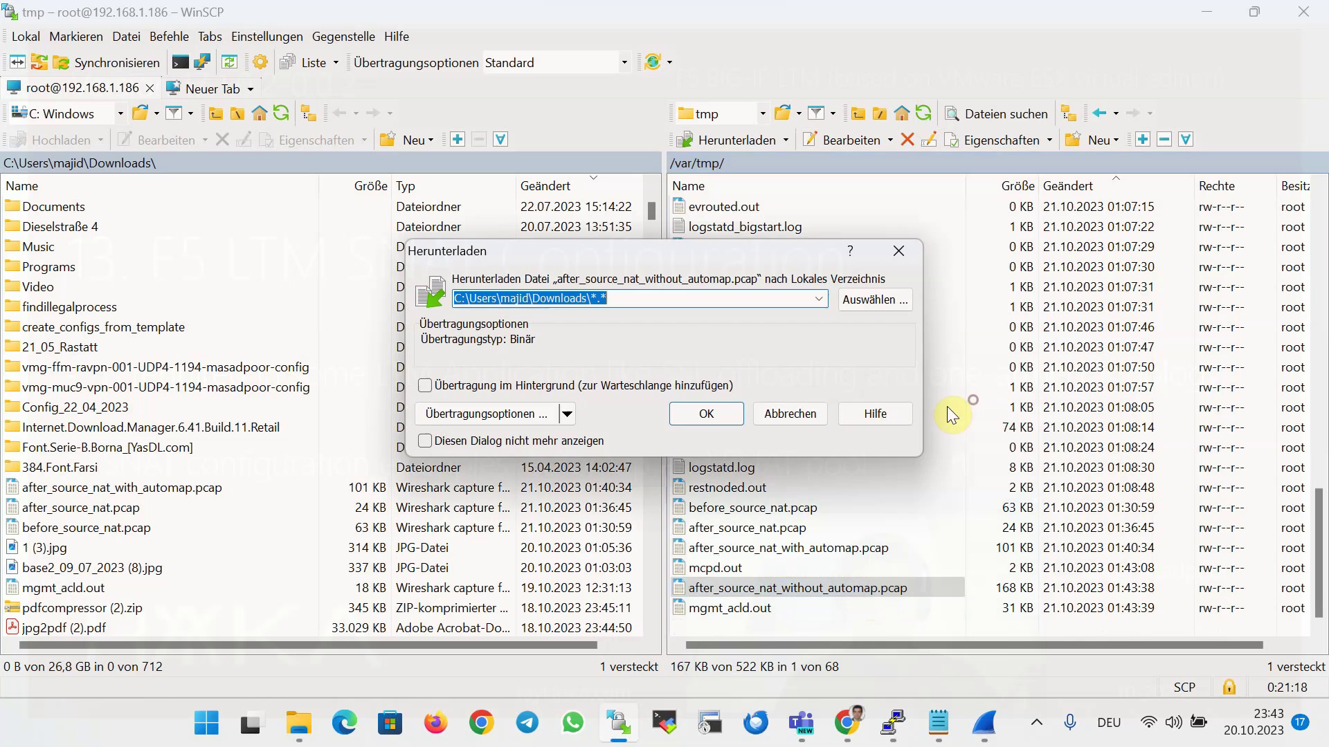
left_click(724, 416)
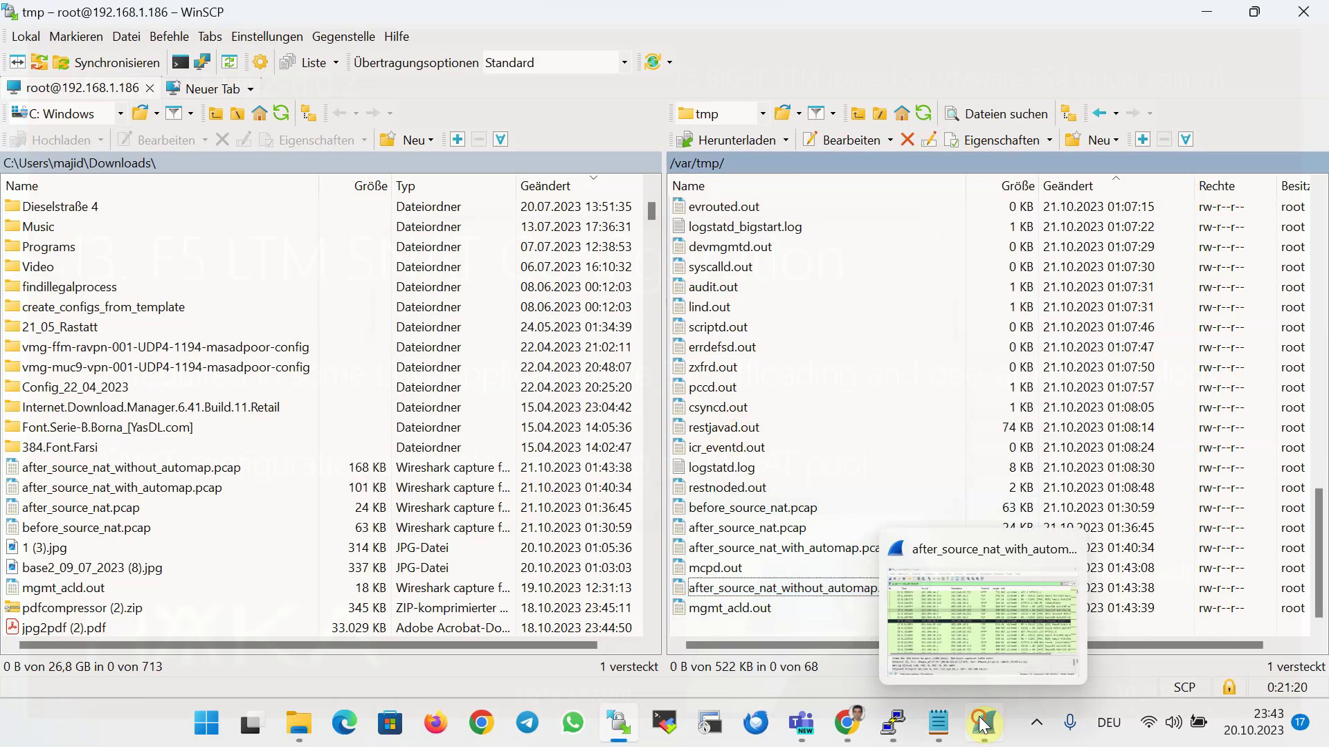
Switch to Wireshark and open the capture file after_source_nat_without_automap.pcap from the Downloads folder
left_click(983, 722)
left_click(41, 49)
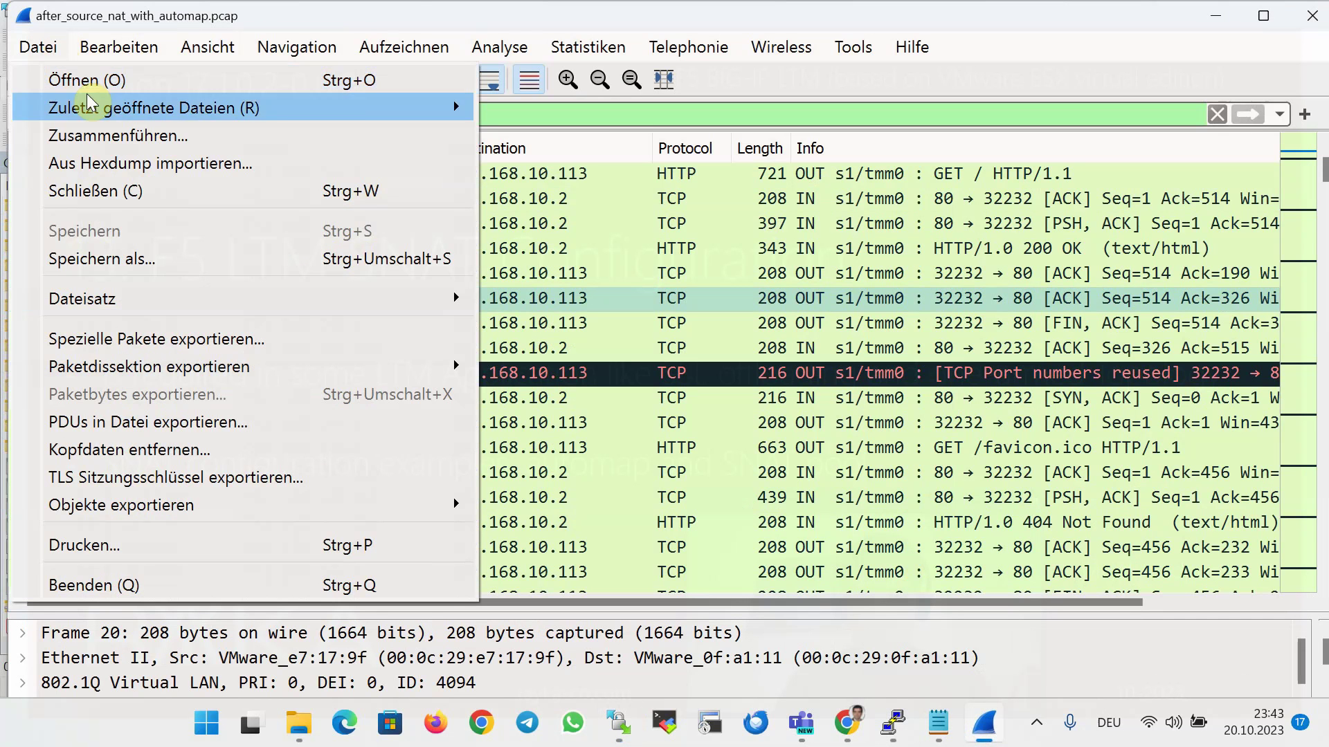
left_click(69, 81)
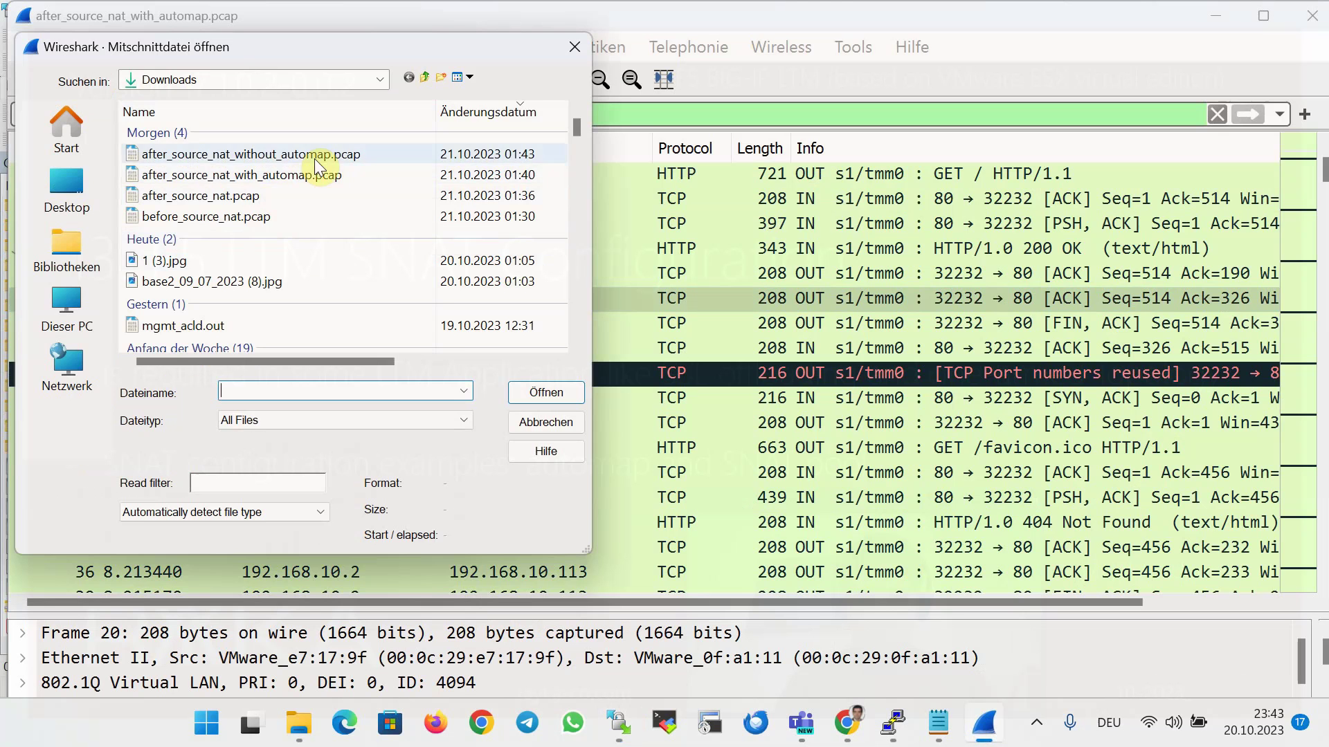
double_click(329, 156)
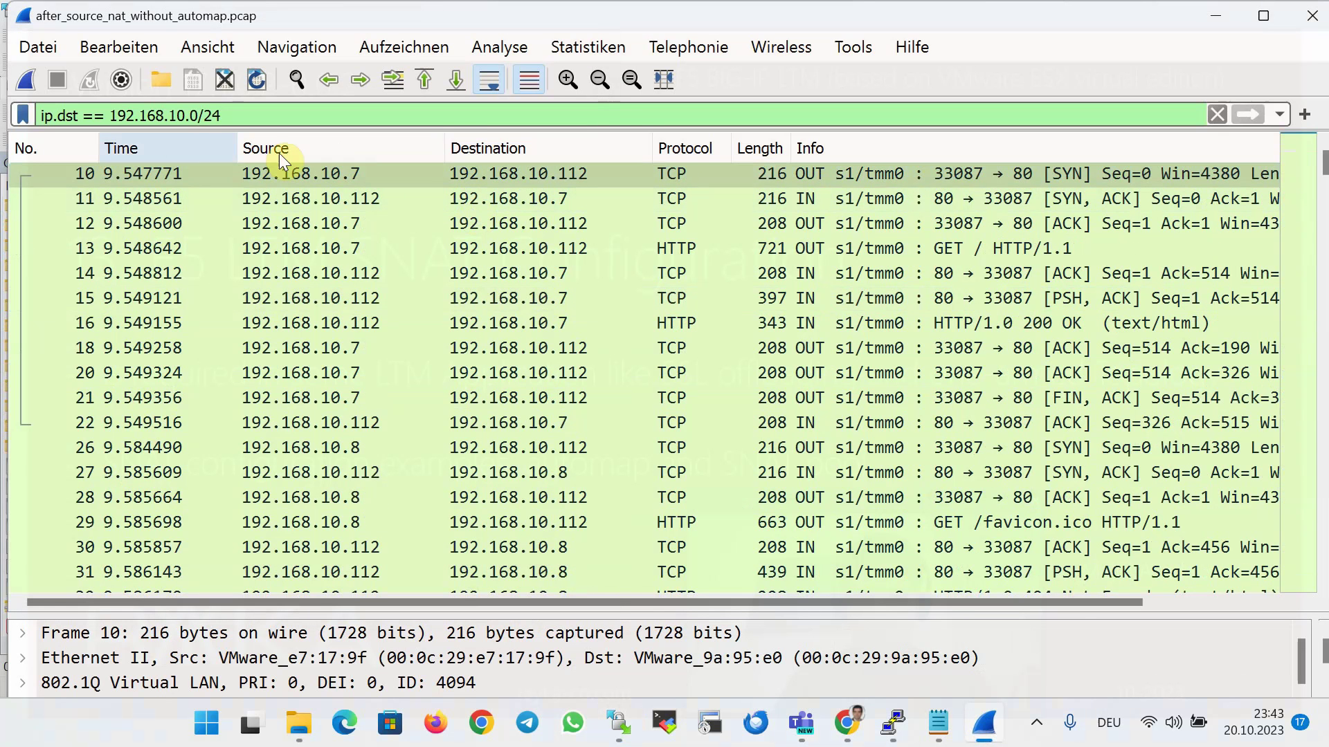
Filter the capture for client traffic to the server network with ip.src == 192.168.2.175 && ip.dst == 192.168.10.0/24
key("ctrl+a")
type("ip")
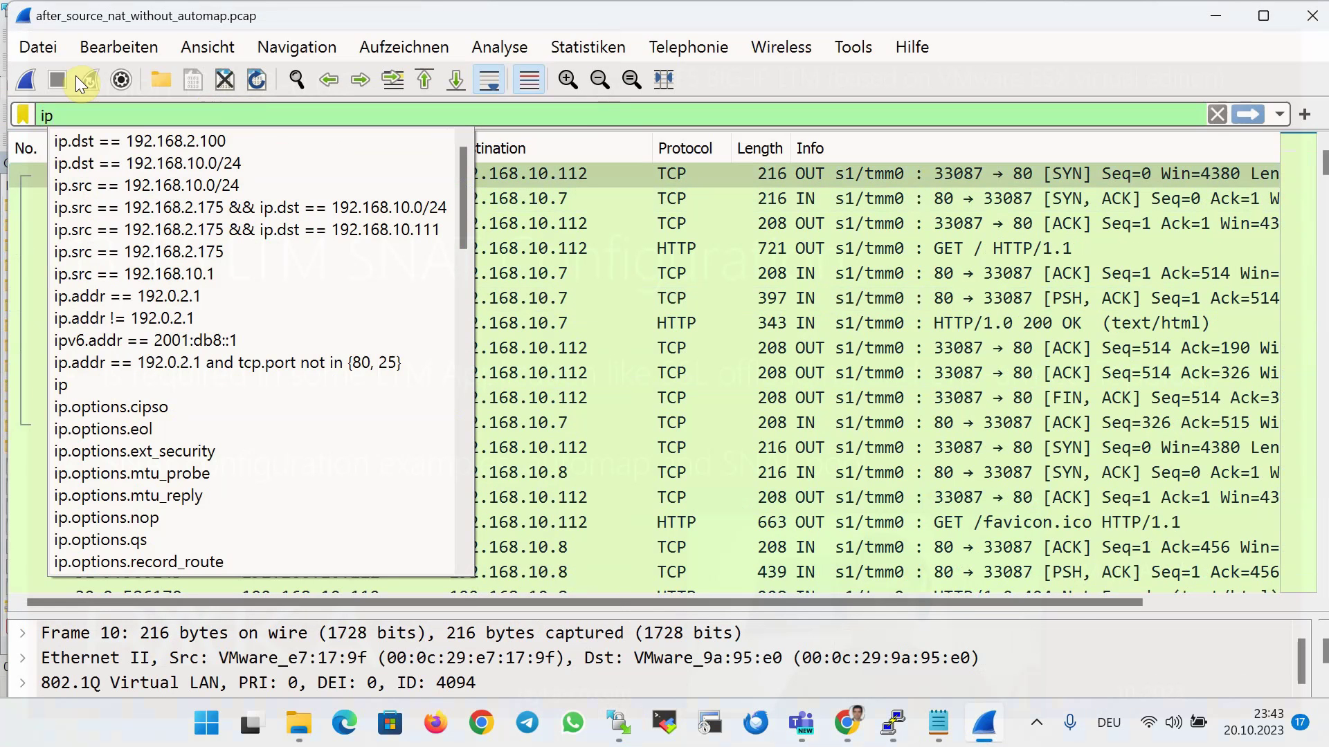
left_click(254, 211)
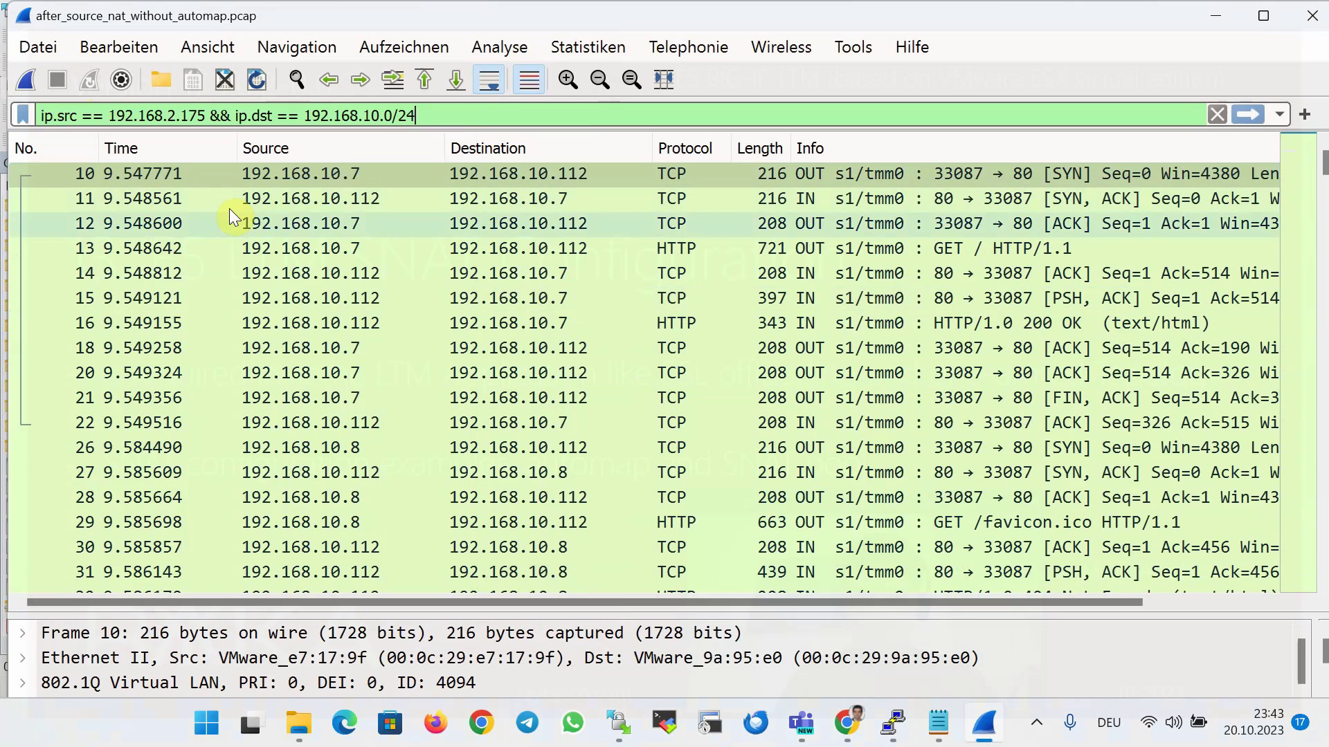
key("Return")
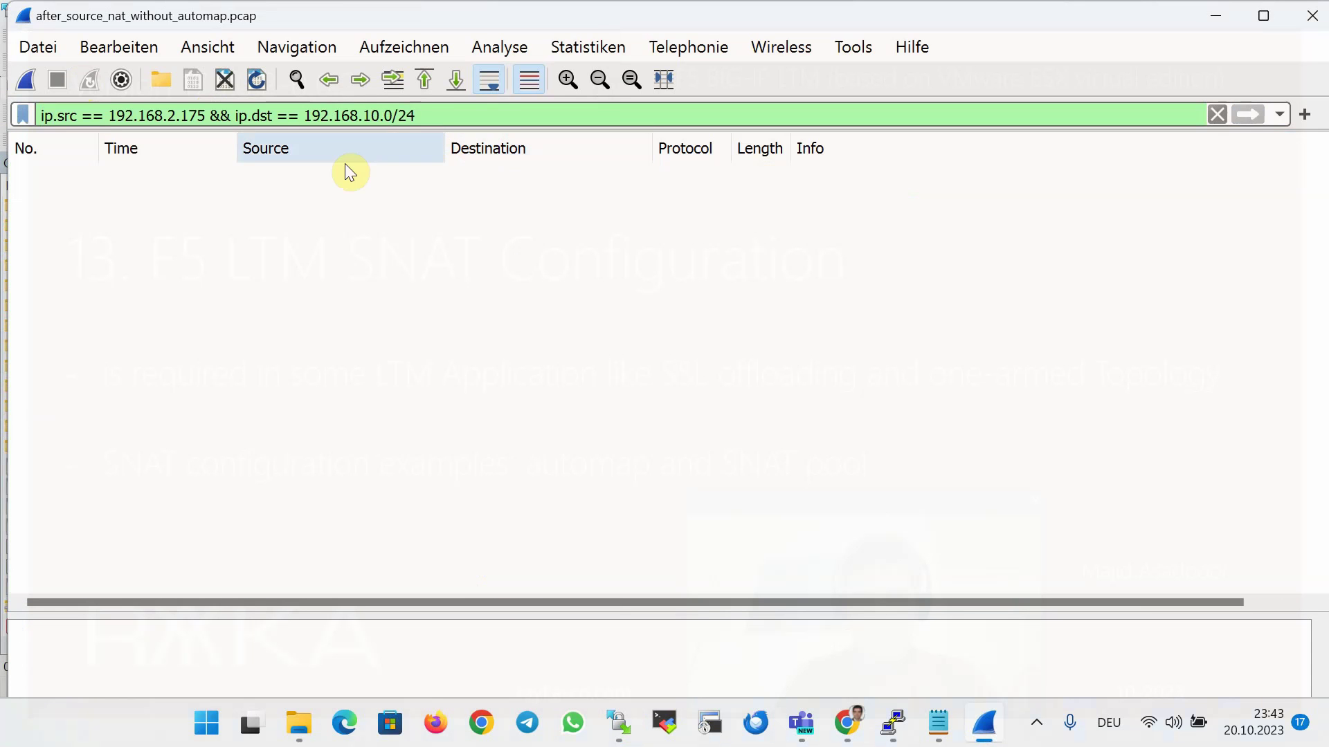
Reduce the display filter to ip.dst == 192.168.10.0/24 and examine the translated source addresses of packets sent to 192.168.10.112
left_click_drag(234, 117, 14, 114)
key("BackSpace")
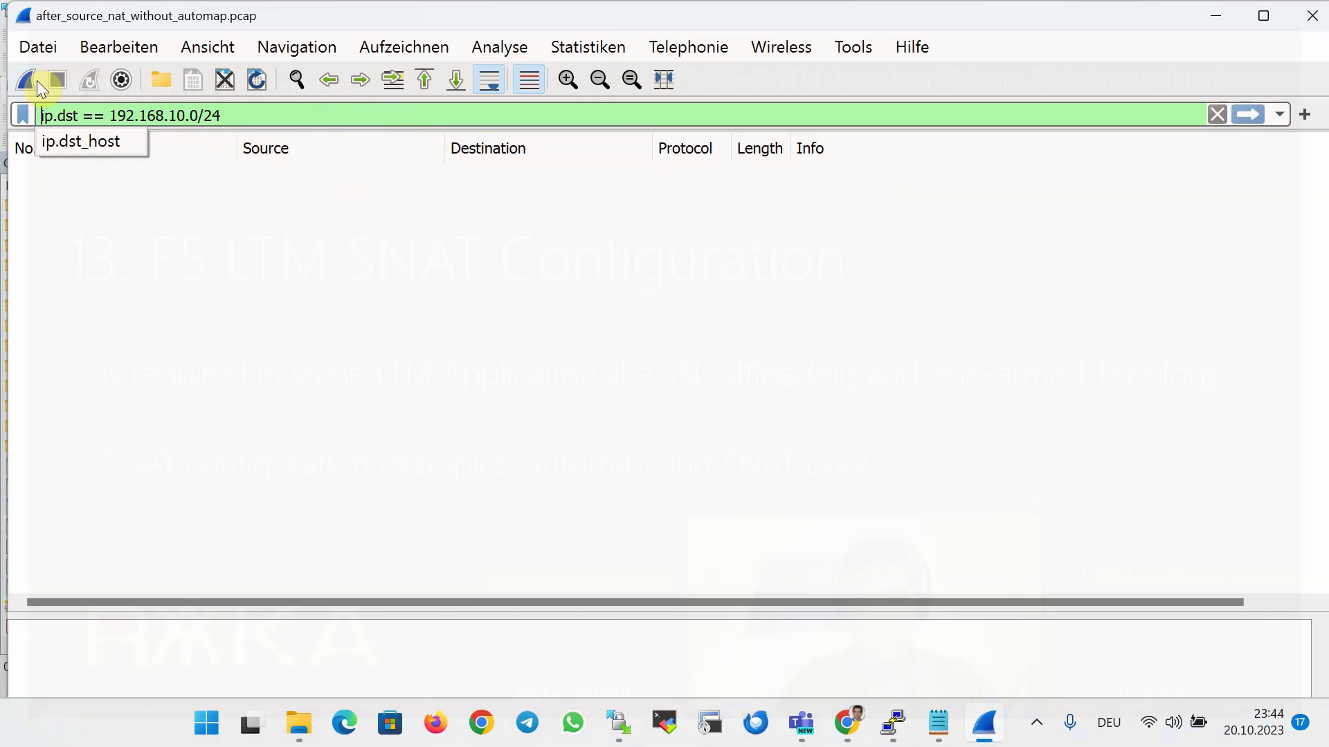
key("Return")
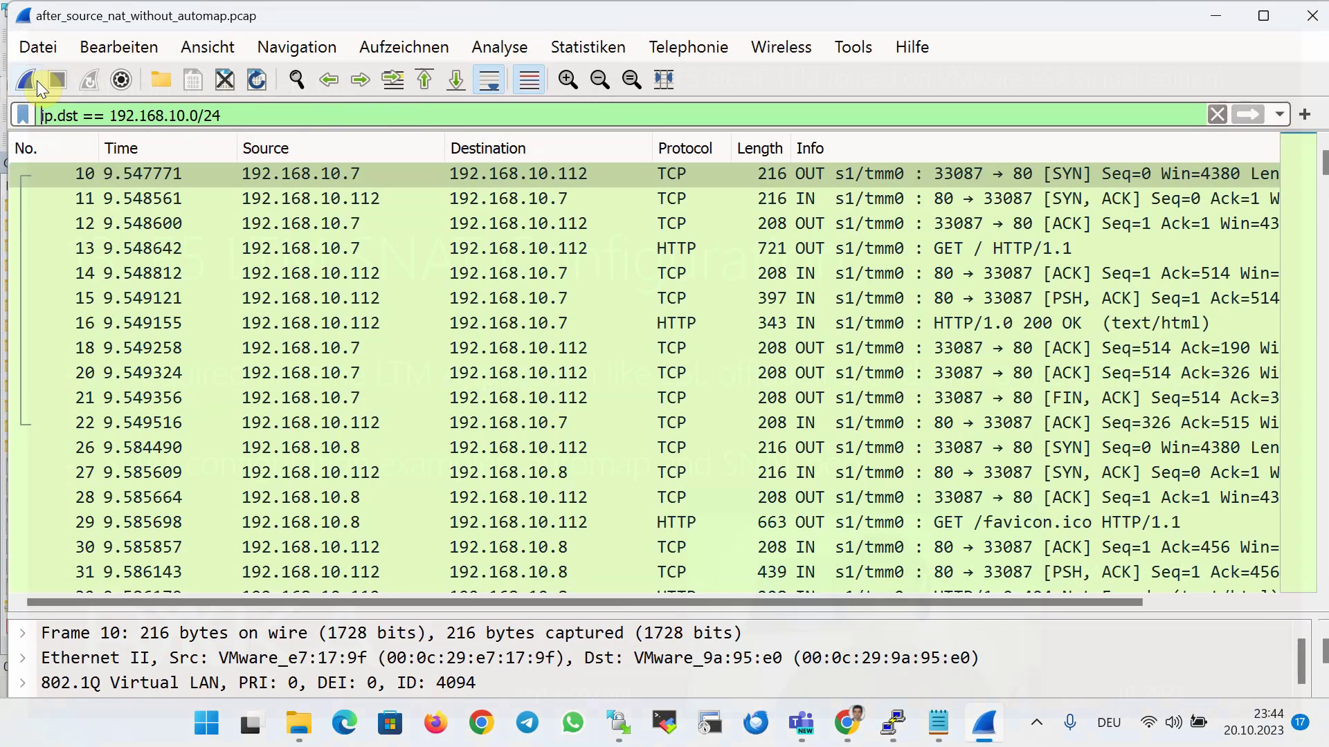
left_click(325, 353)
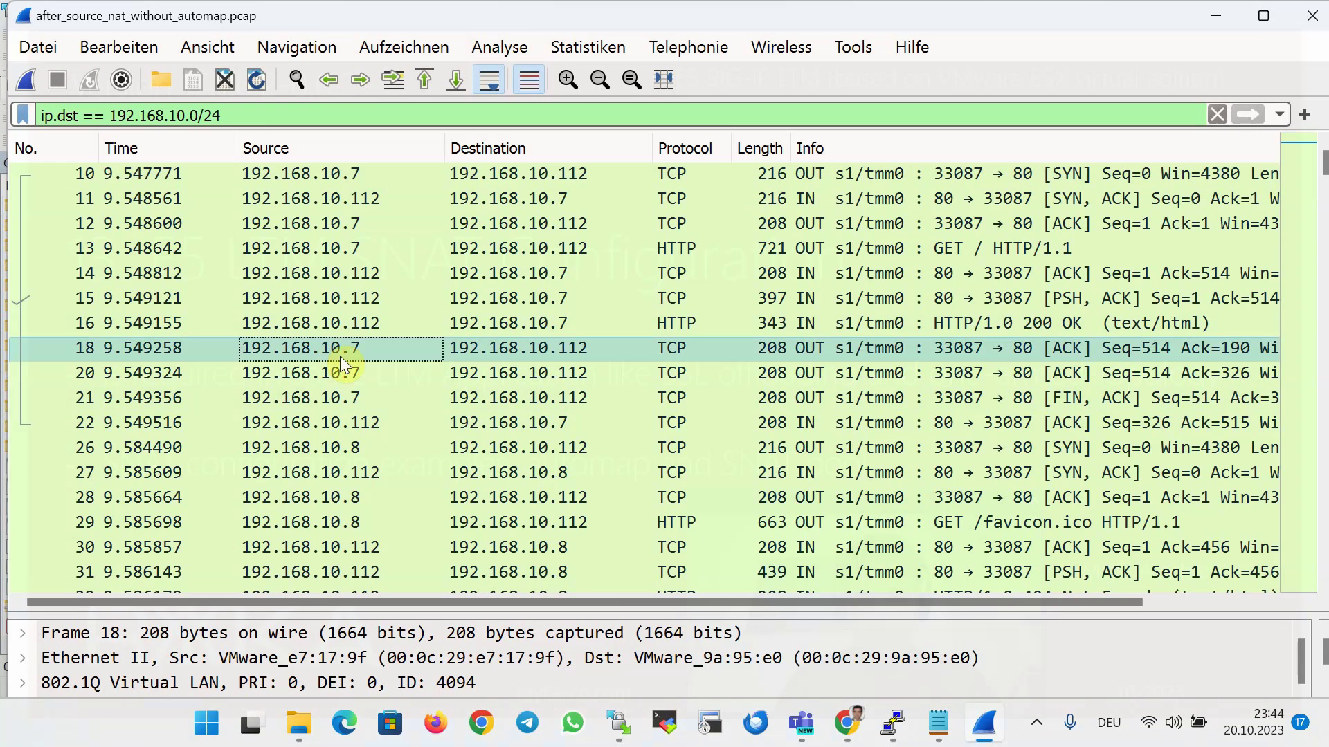
left_click(355, 450)
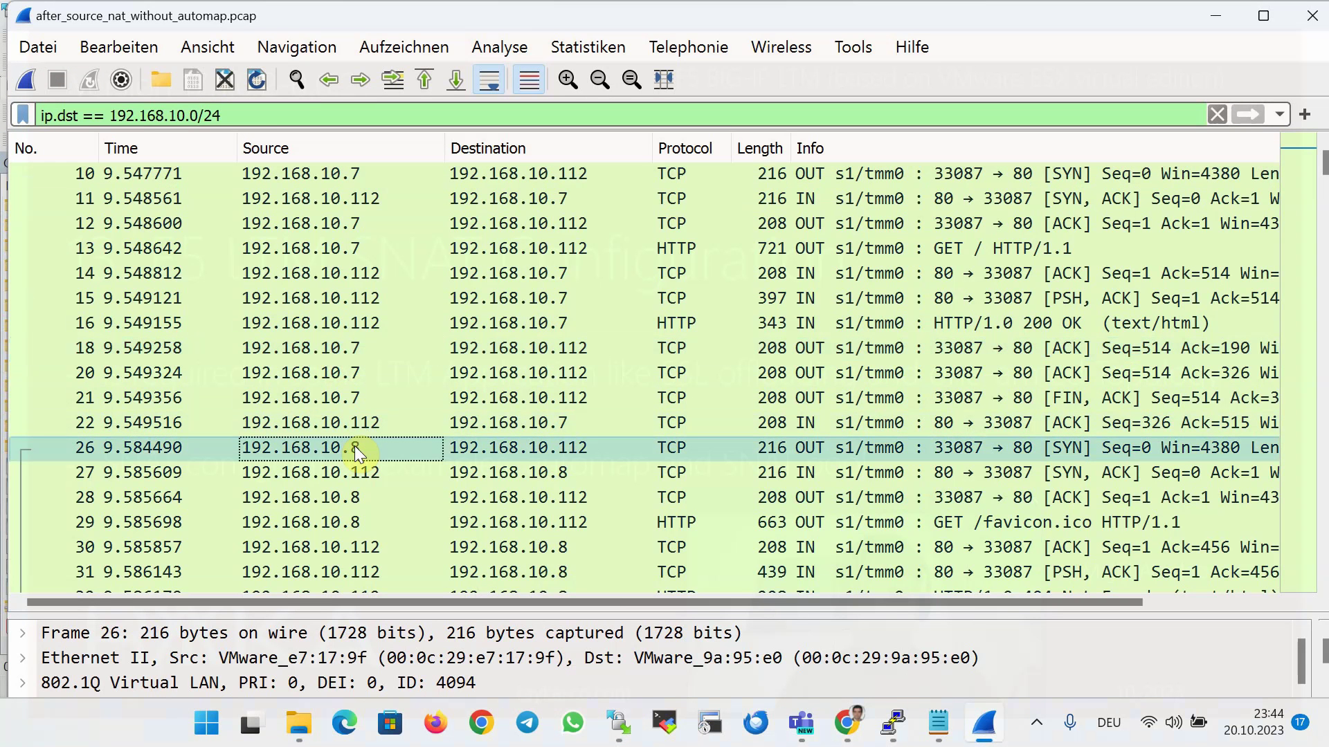